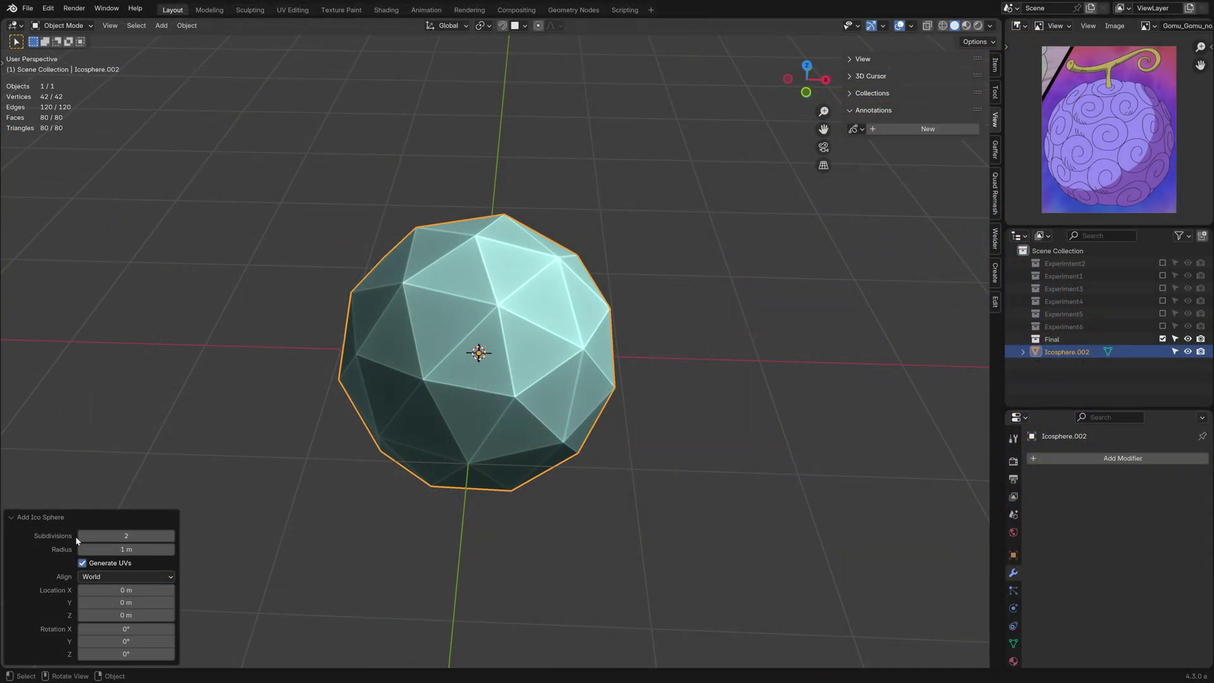
Lower the icosphere's subdivision count and add a Subdivision Surface modifier to it.
{"action": "left_click_drag", "start_coordinate": [133, 536], "coordinate": [104, 536]}
{"action": "left_click", "coordinate": [1121, 459]}
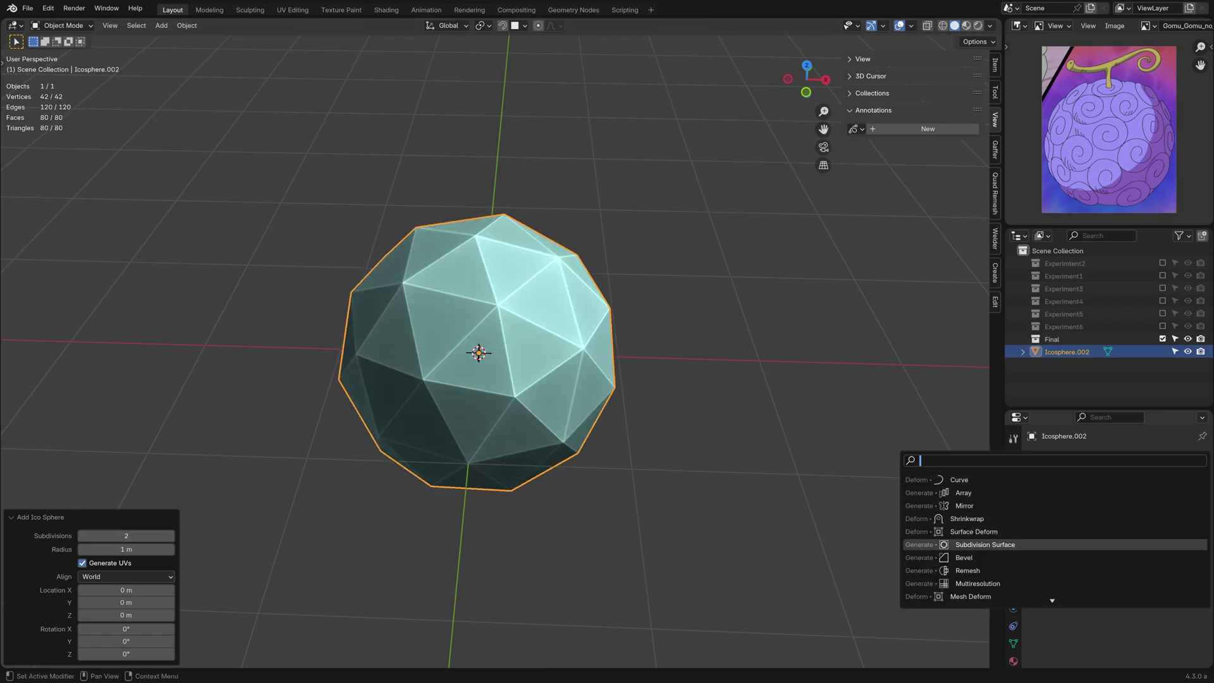
{"action": "left_click", "coordinate": [984, 545]}
Sketch several swirl guide strokes over the sphere with the annotation tool.
{"action": "key", "text": "d"}
{"action": "left_click_drag", "start_coordinate": [417, 270], "coordinate": [447, 389]}
{"action": "middle_click_drag", "start_coordinate": [474, 351], "coordinate": [531, 323]}
{"action": "left_click_drag", "start_coordinate": [541, 290], "coordinate": [513, 417]}
{"action": "middle_click_drag", "start_coordinate": [475, 351], "coordinate": [427, 380]}
{"action": "left_click_drag", "start_coordinate": [446, 257], "coordinate": [418, 287]}
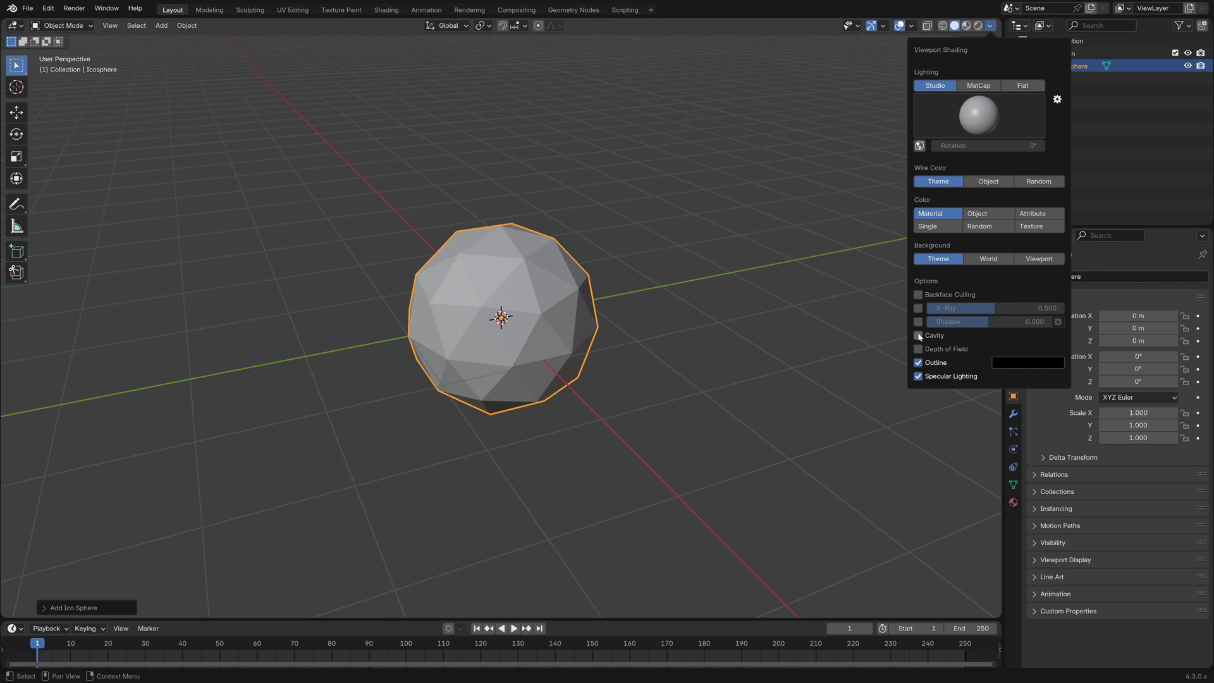
Enable Cavity viewport shading using both world and screen space.
{"action": "left_click", "coordinate": [918, 337]}
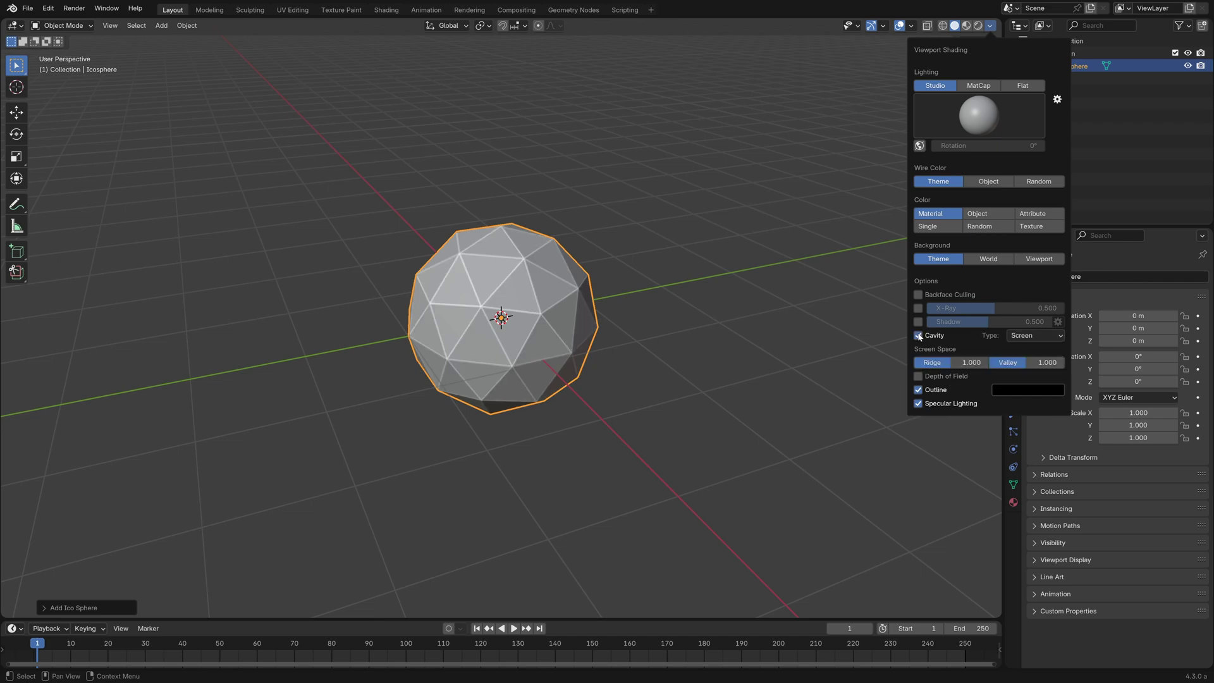
{"action": "left_click", "coordinate": [1035, 336]}
{"action": "left_click", "coordinate": [1033, 377]}
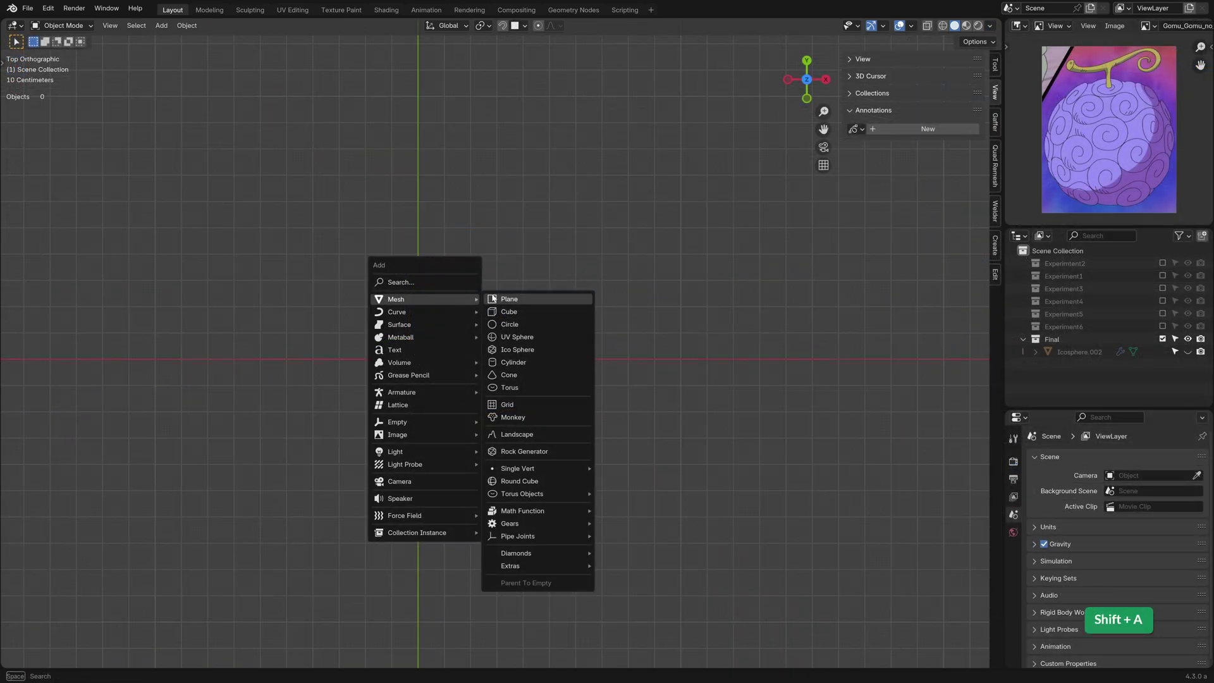
Add a plane and merge its vertices into a single vertex at the center.
{"action": "left_click", "coordinate": [537, 300]}
{"action": "key", "text": "Tab"}
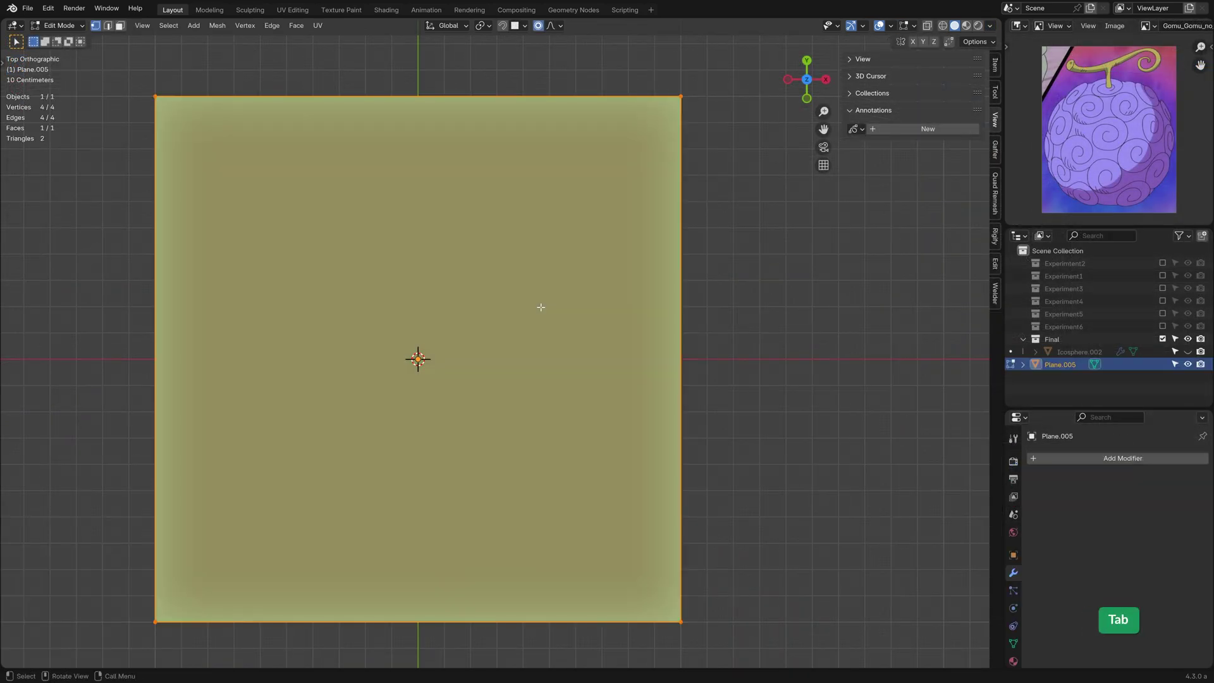
{"action": "key", "text": "m"}
{"action": "left_click", "coordinate": [542, 305]}
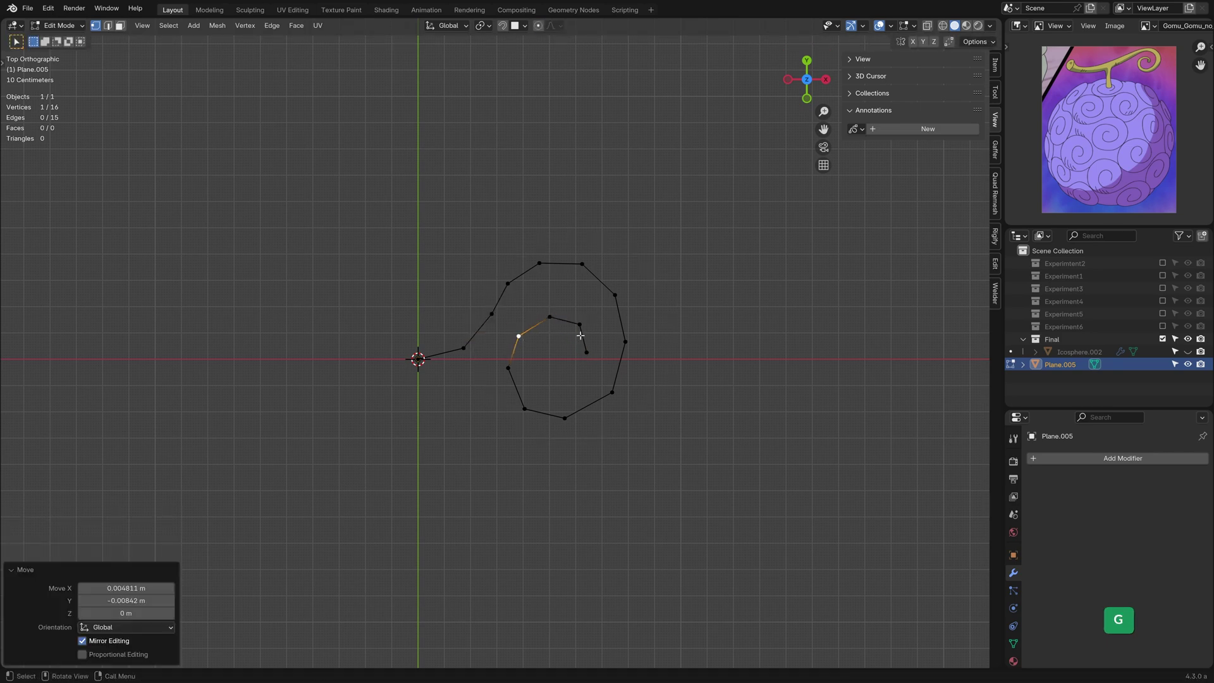
Finish extruding the vertex into a spiral path and bring up the Convert menu.
{"action": "left_click", "coordinate": [585, 326]}
{"action": "key", "text": "Tab"}
{"action": "left_click", "coordinate": [186, 25]}
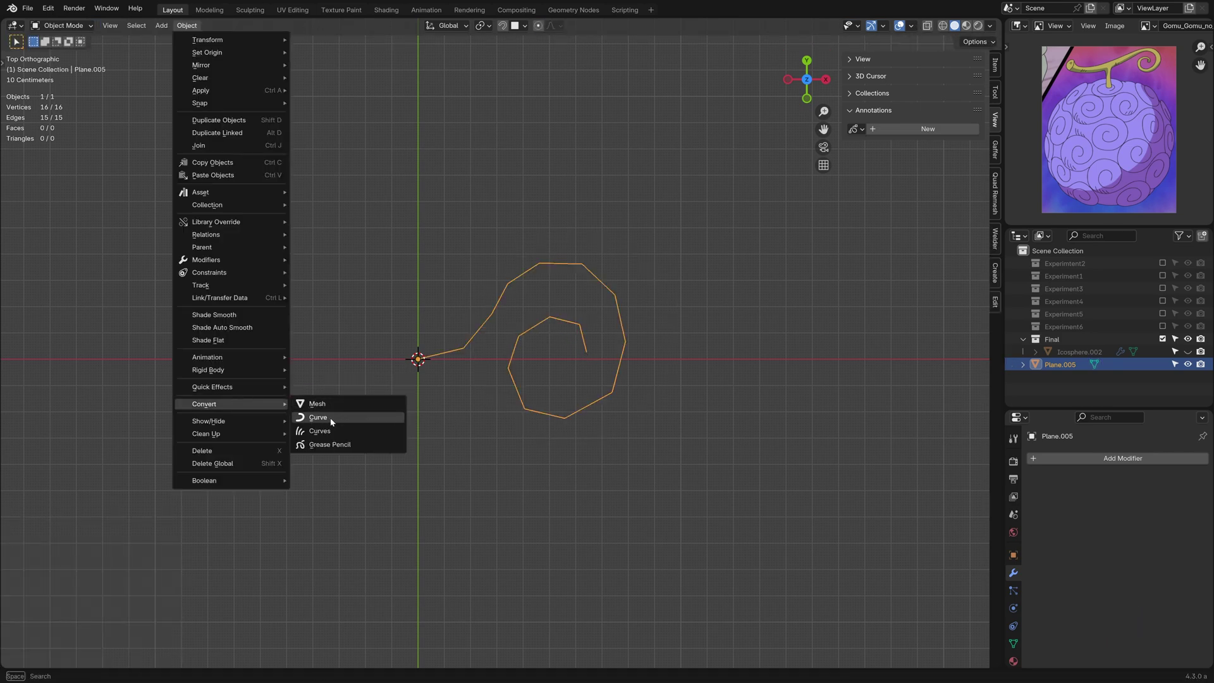
Convert the spiral to a curve, raise its bevel depth into a round tube and shade it smooth.
{"action": "left_click", "coordinate": [318, 418]}
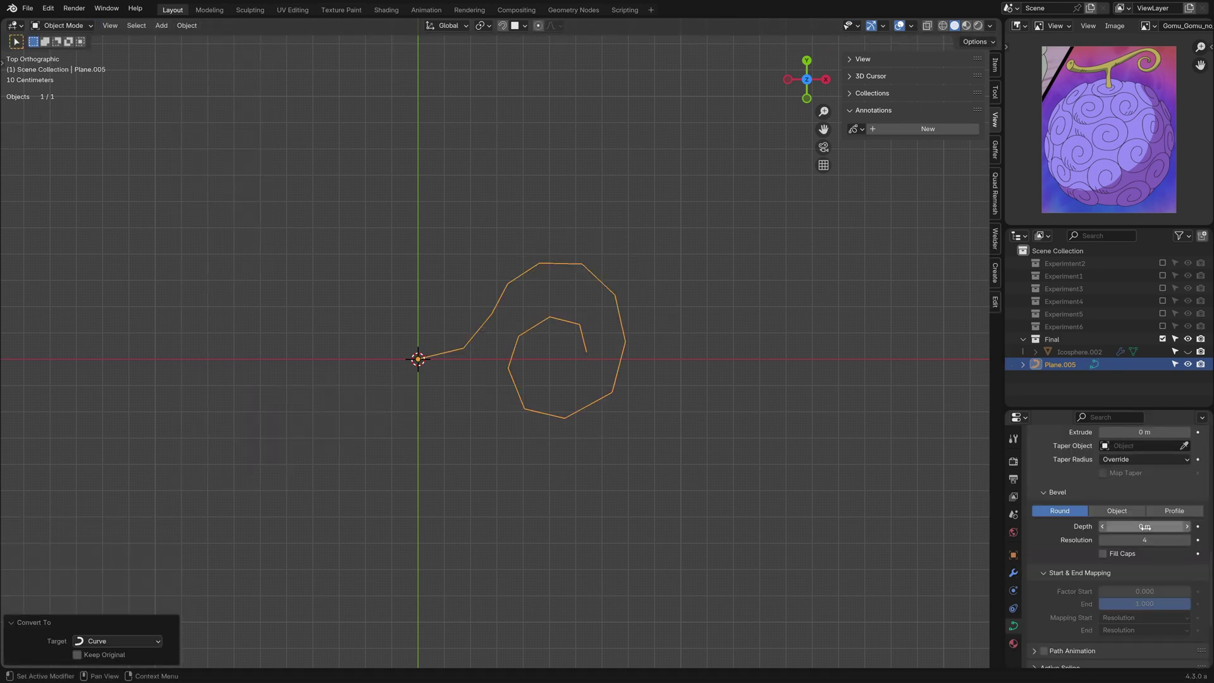
{"action": "left_click_drag", "start_coordinate": [1144, 525], "coordinate": [1177, 526], "text": "shift"}
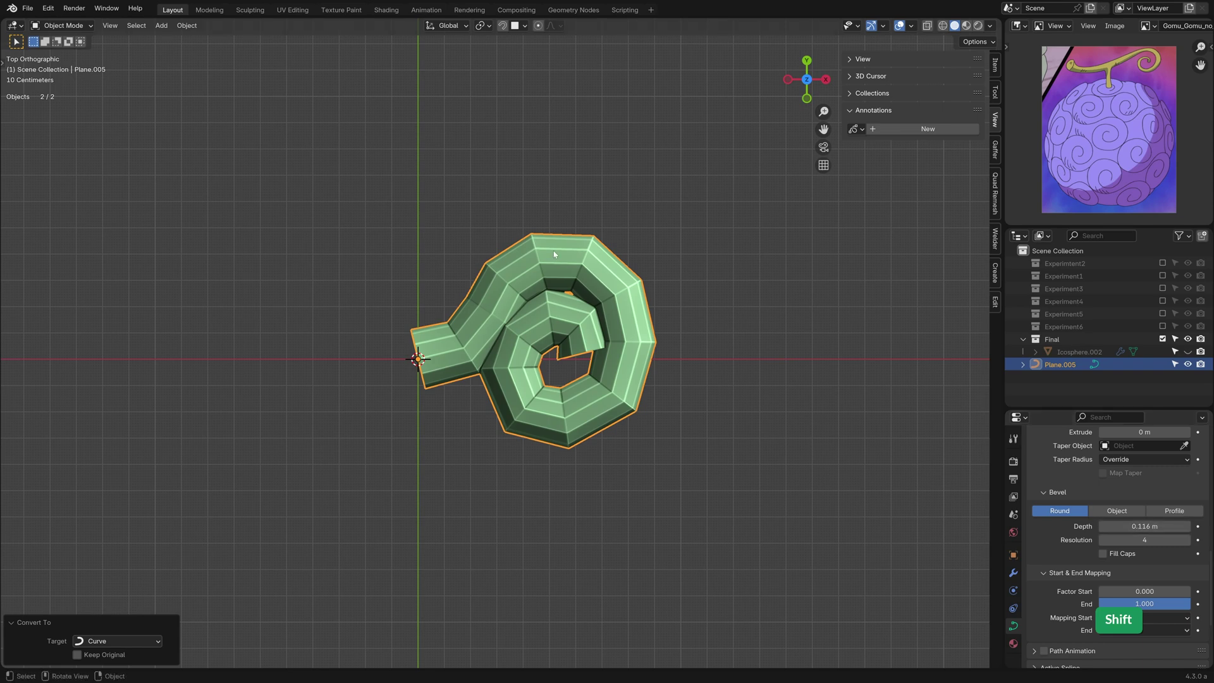
{"action": "right_click", "coordinate": [512, 323]}
{"action": "left_click", "coordinate": [532, 251]}
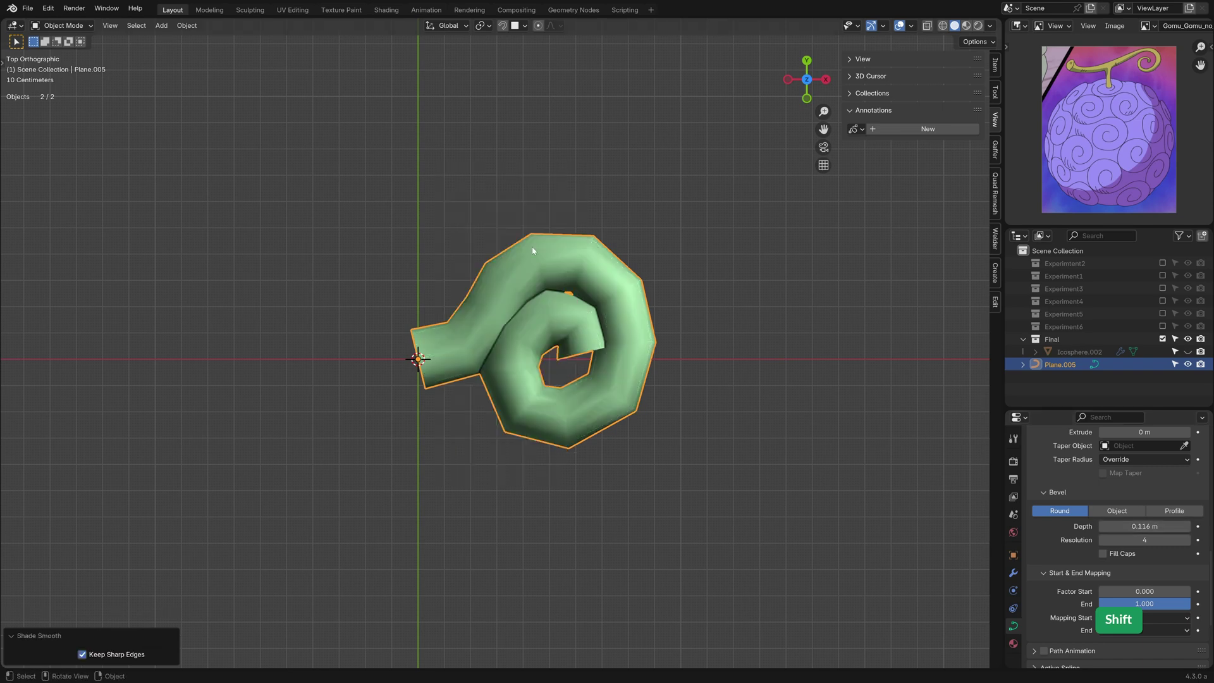
Reposition a couple of the spiral's control points in edit mode.
{"action": "key", "text": "Tab"}
{"action": "left_click", "coordinate": [630, 403]}
{"action": "key", "text": "g"}
{"action": "scroll", "coordinate": [630, 403], "scroll_direction": "down", "scroll_amount": 1}
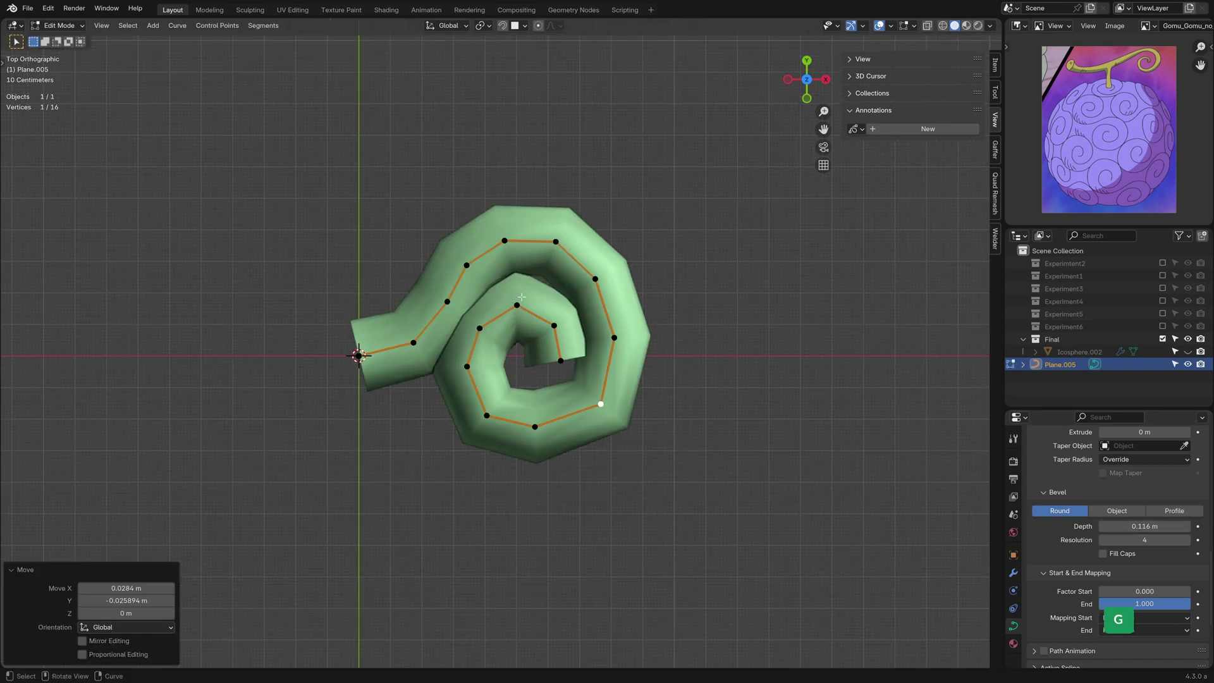
{"action": "left_click", "coordinate": [519, 297]}
{"action": "key", "text": "g"}
{"action": "left_click", "coordinate": [543, 246]}
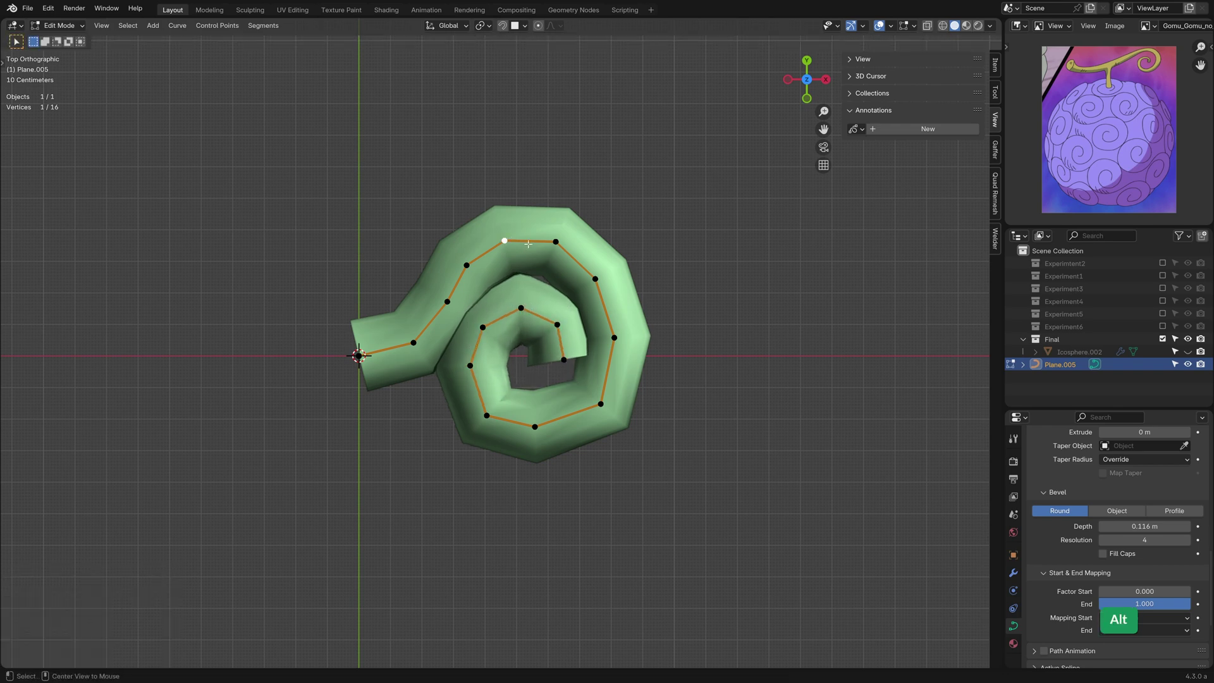
Fatten the tube near the top and at the lower-right point with Alt+S, then rotate that point.
{"action": "key", "text": "alt+s"}
{"action": "left_click", "coordinate": [569, 266]}
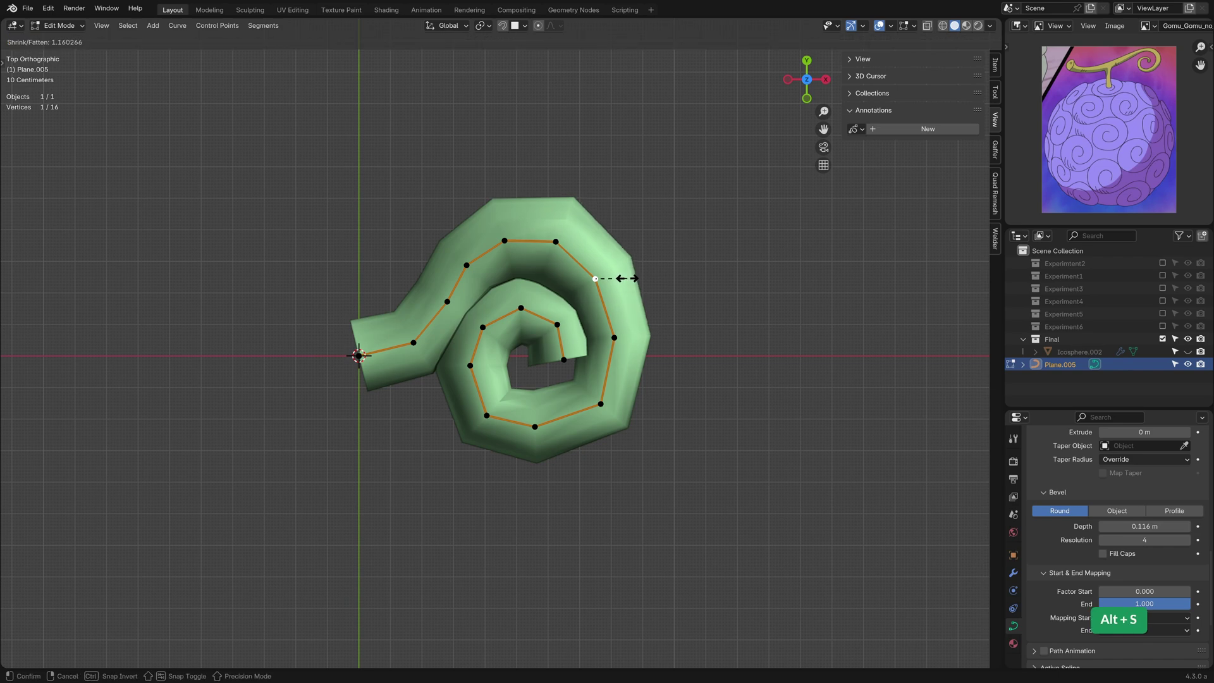
{"action": "left_click", "coordinate": [617, 276]}
{"action": "left_click", "coordinate": [600, 401]}
{"action": "key", "text": "alt+s"}
{"action": "left_click", "coordinate": [614, 393]}
{"action": "key", "text": "r"}
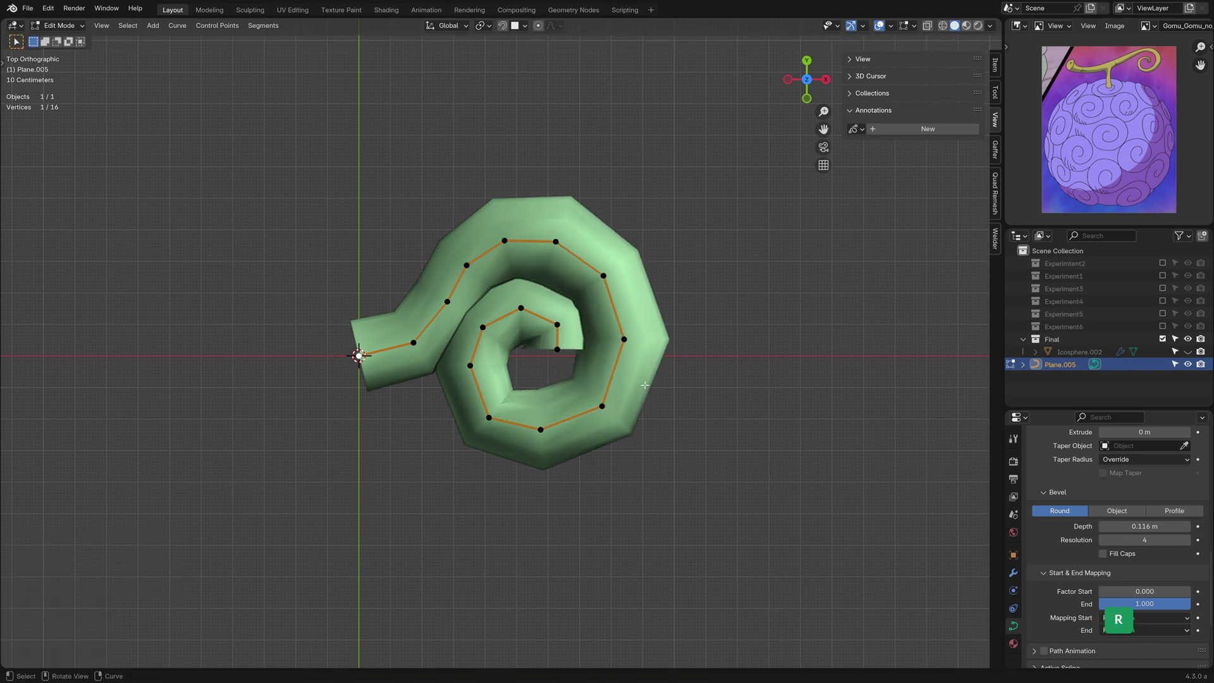
{"action": "key", "text": "Tab"}
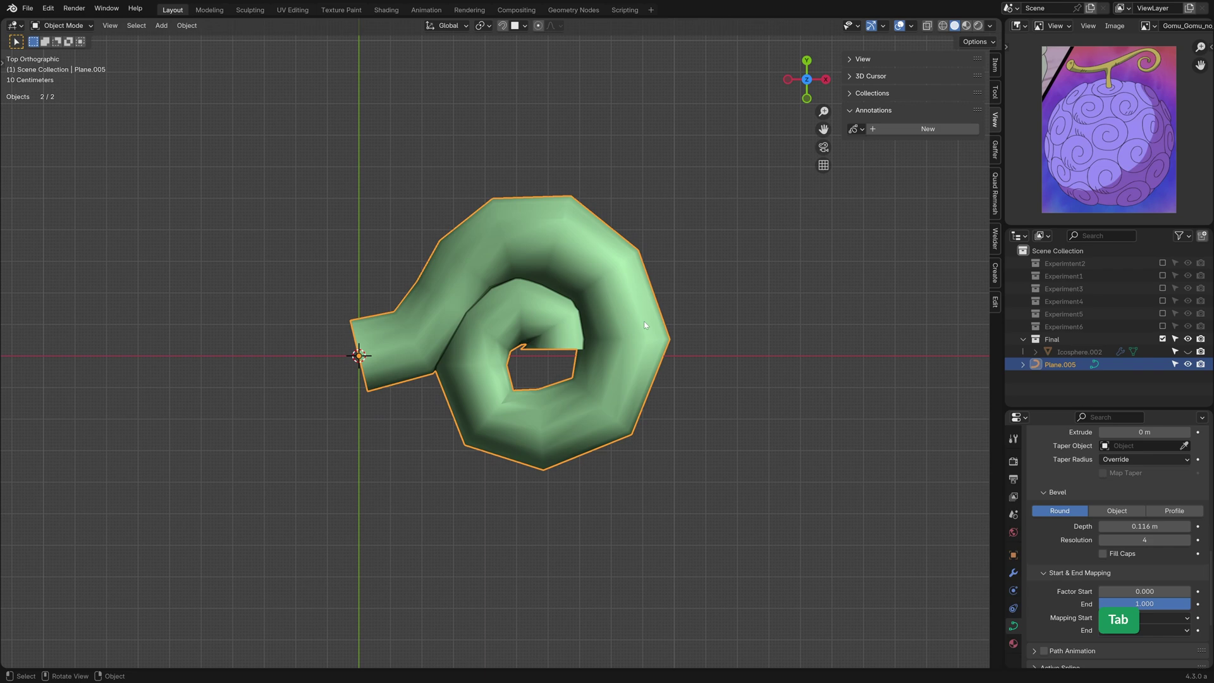
Convert the tube to a mesh, add a level-1 subdivision and show it on cage while editing.
{"action": "key", "text": "ctrl+a"}
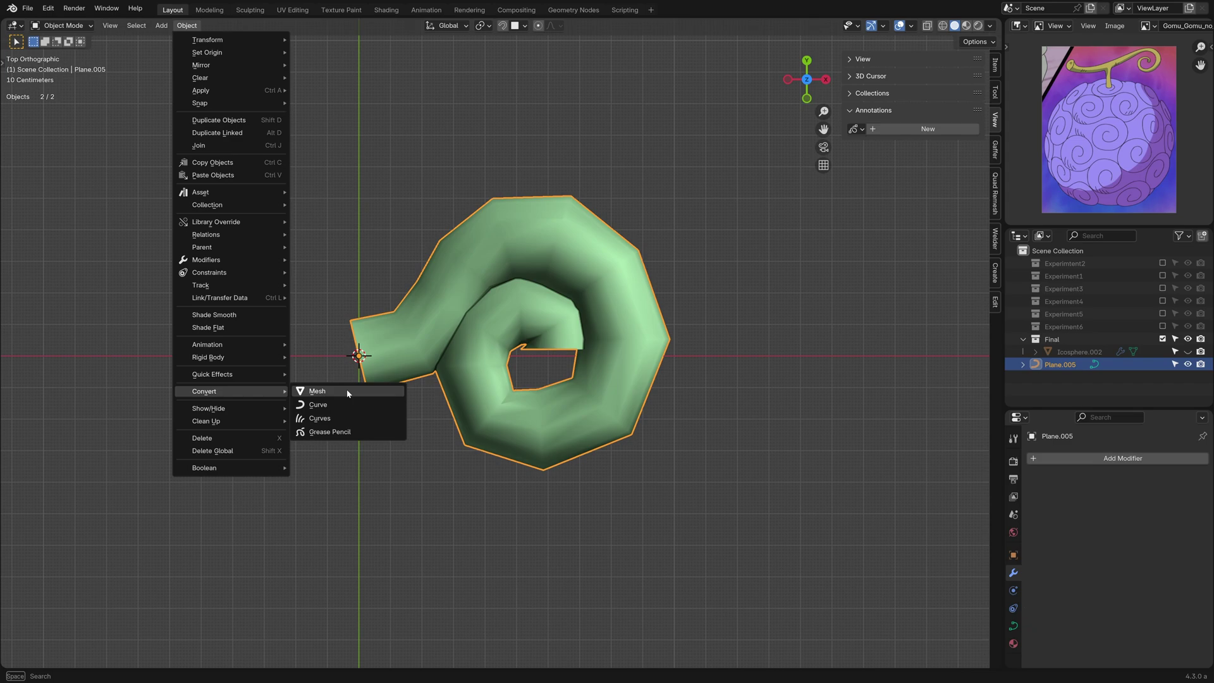
{"action": "left_click", "coordinate": [317, 391]}
{"action": "key", "text": "ctrl+1"}
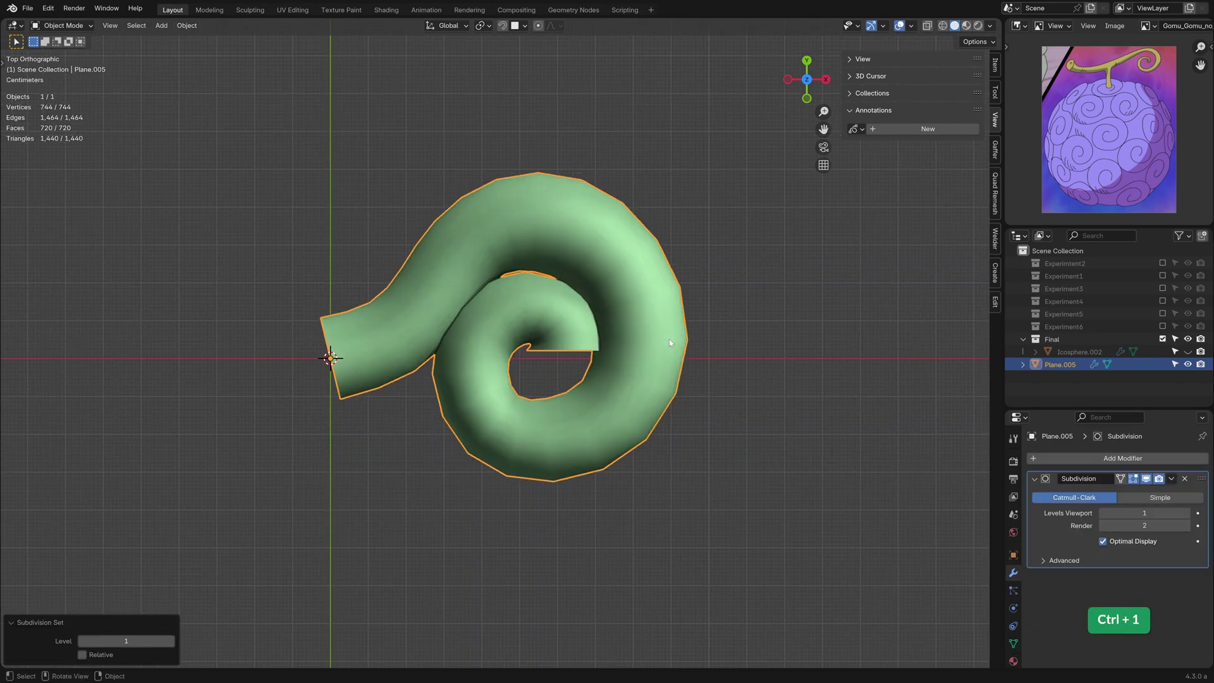
{"action": "key", "text": "Tab"}
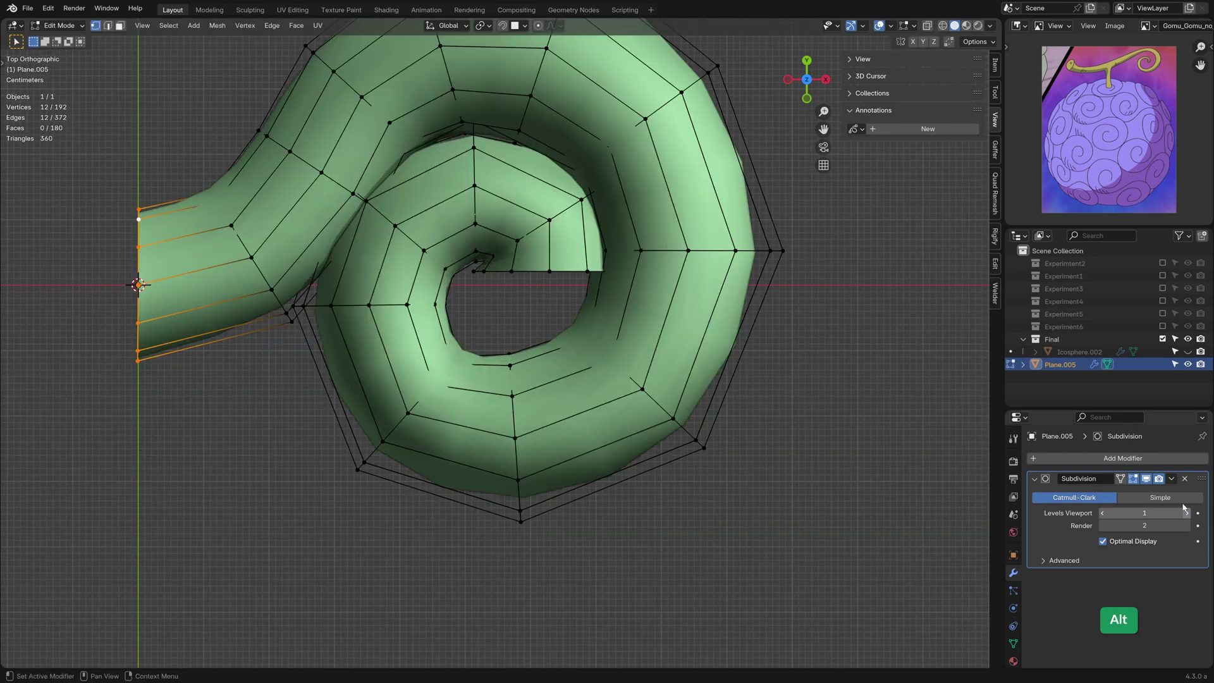
{"action": "left_click", "coordinate": [1119, 478]}
Move two edge loops on the tube and select the open loop at the inner end.
{"action": "left_click", "coordinate": [614, 363], "text": "alt"}
{"action": "key", "text": "g"}
{"action": "left_click", "coordinate": [664, 313]}
{"action": "left_click", "coordinate": [626, 247], "text": "alt"}
{"action": "key", "text": "g"}
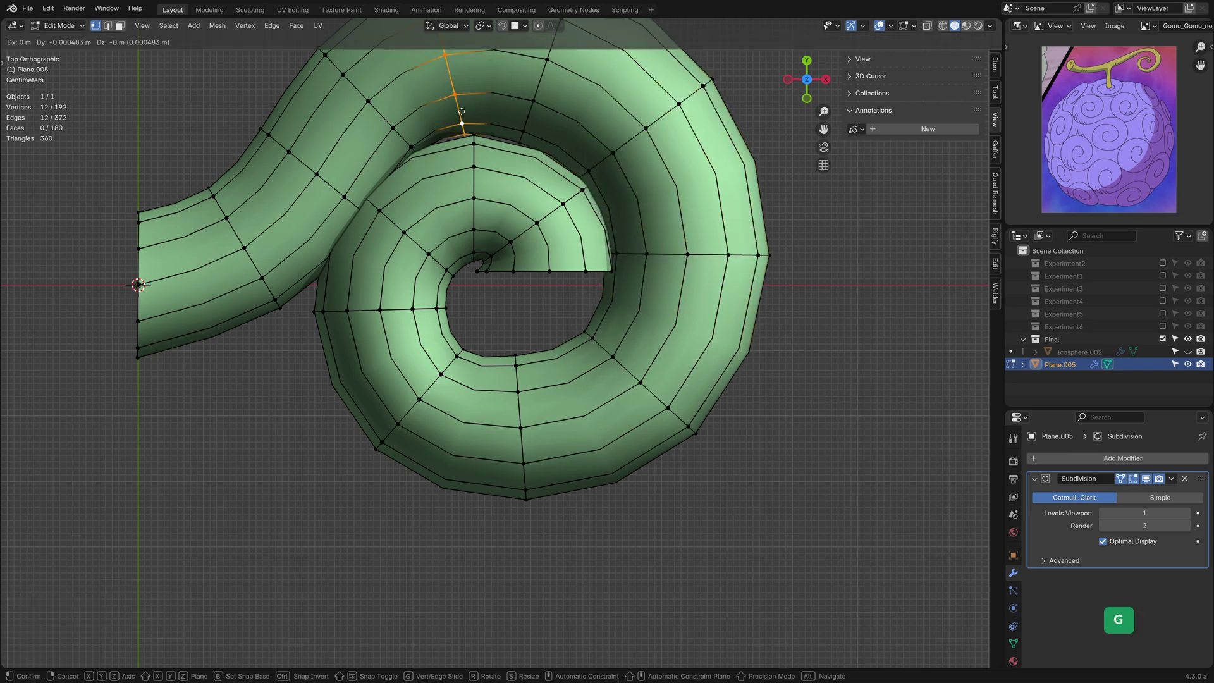
{"action": "left_click", "coordinate": [460, 114]}
{"action": "scroll", "coordinate": [459, 190], "scroll_direction": "down", "scroll_amount": 3}
{"action": "left_click", "coordinate": [501, 270], "text": "alt"}
Grid-fill the open inner end and reposition one of the new faces from the top view.
{"action": "mouse_move", "coordinate": [501, 271]}
{"action": "middle_mouse_down"}
{"action": "mouse_move", "coordinate": [577, 285]}
{"action": "mouse_move", "coordinate": [469, 300]}
{"action": "middle_mouse_up"}
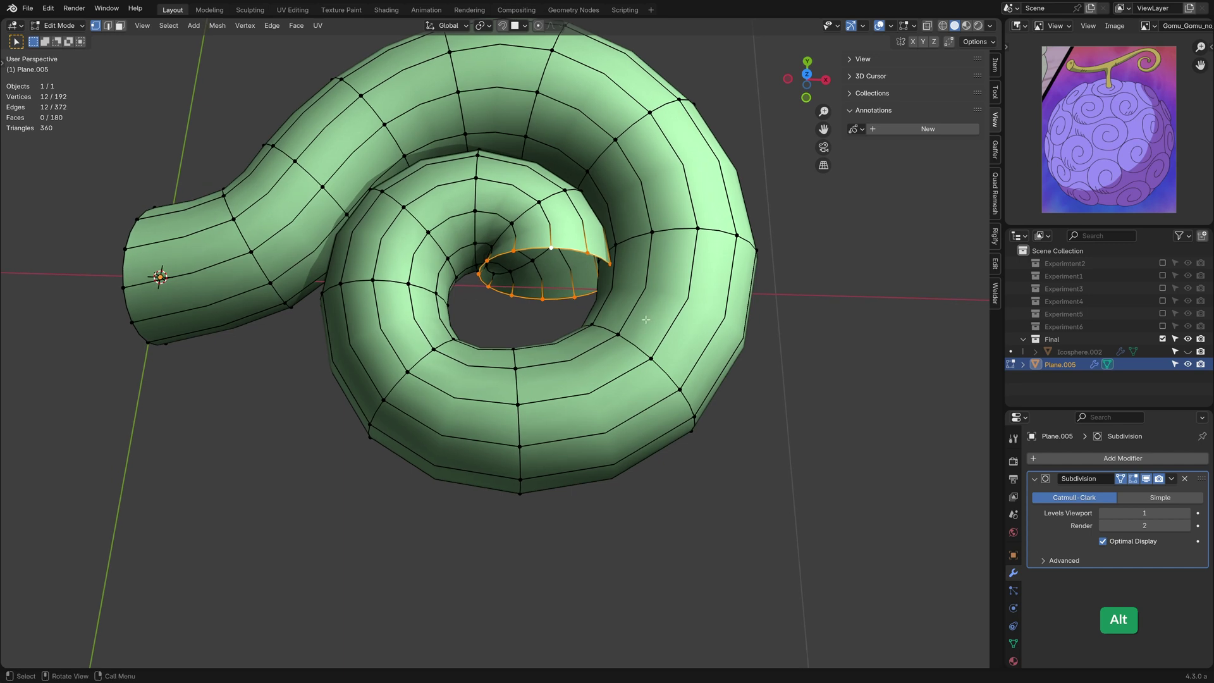
{"action": "scroll", "coordinate": [645, 319], "scroll_direction": "up", "scroll_amount": 2}
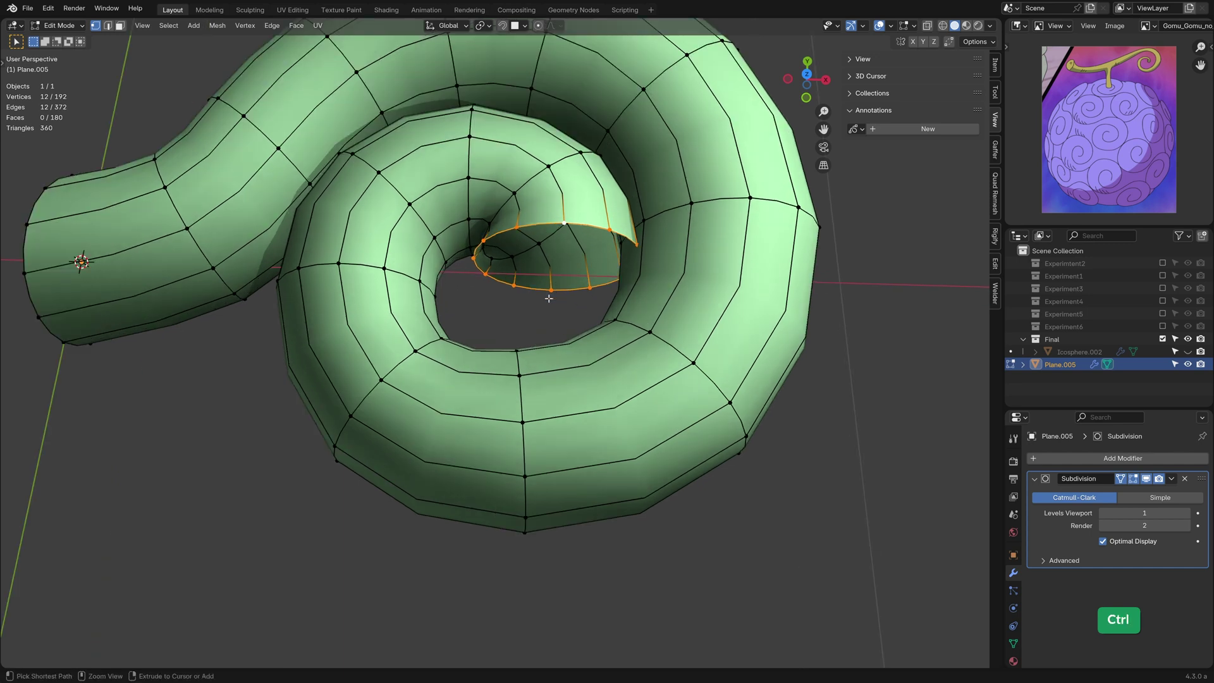
{"action": "key", "text": "ctrl+f"}
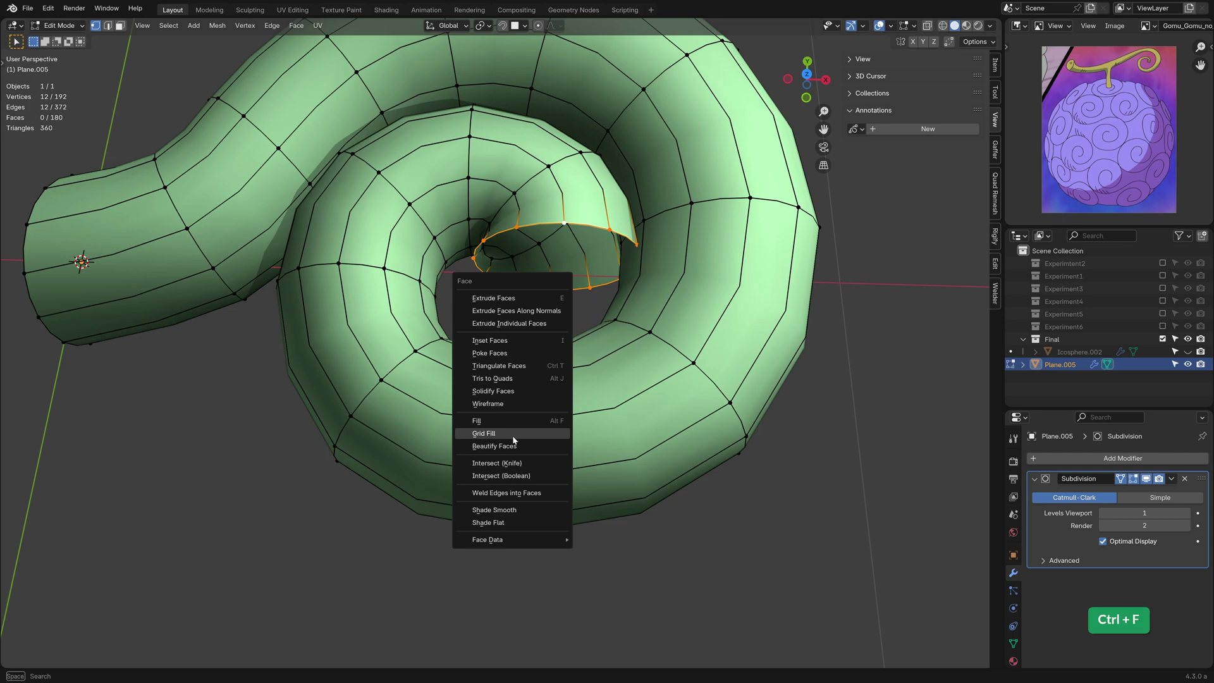
{"action": "left_click", "coordinate": [513, 435]}
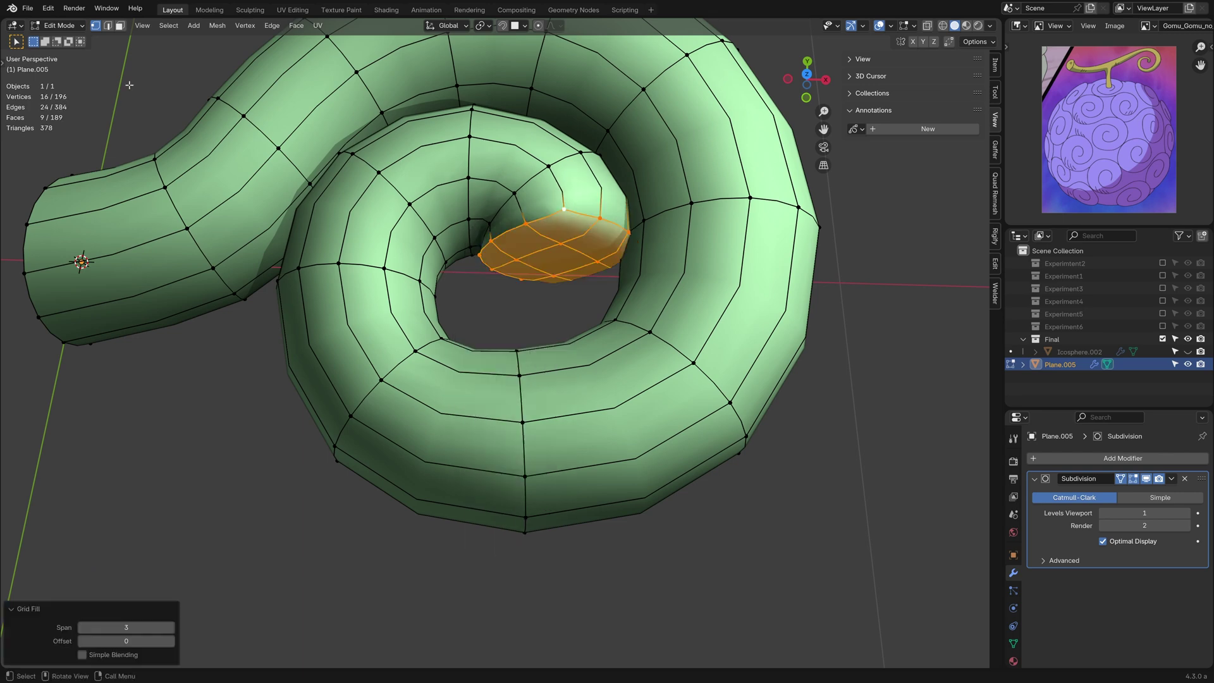
{"action": "left_click", "coordinate": [121, 27]}
{"action": "left_click", "coordinate": [581, 258]}
{"action": "middle_click_drag", "start_coordinate": [630, 258], "coordinate": [675, 240]}
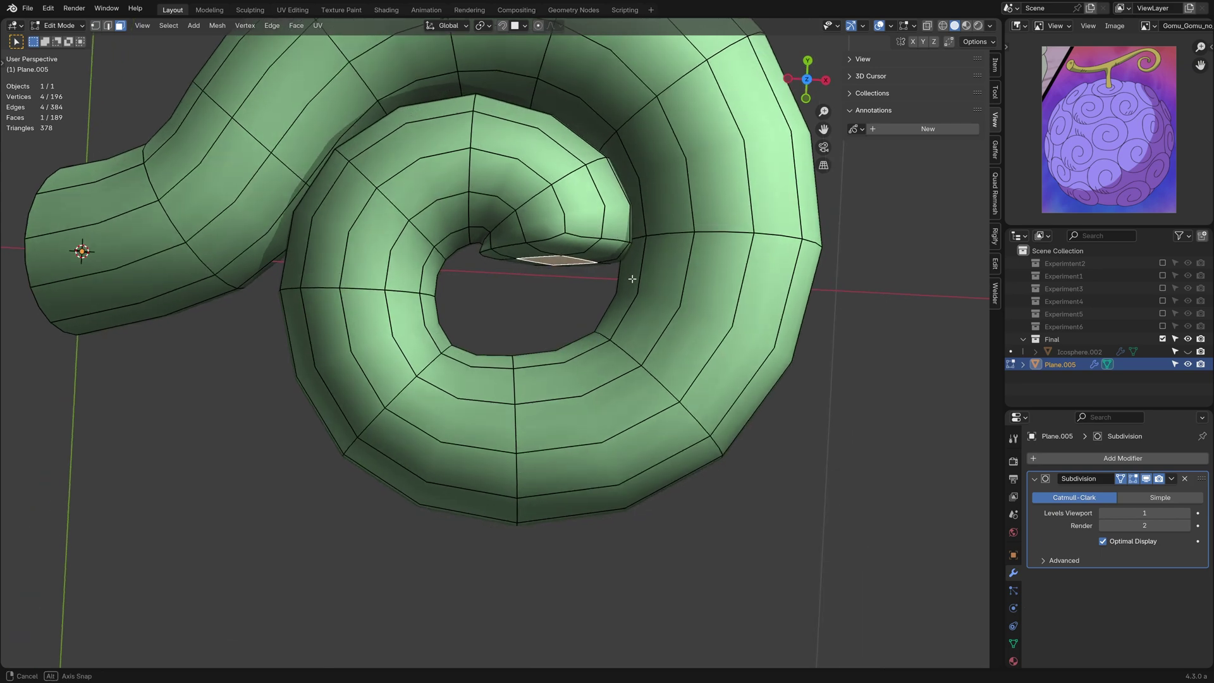
{"action": "key", "text": "KP_7"}
{"action": "key", "text": "g"}
{"action": "left_click", "coordinate": [667, 287]}
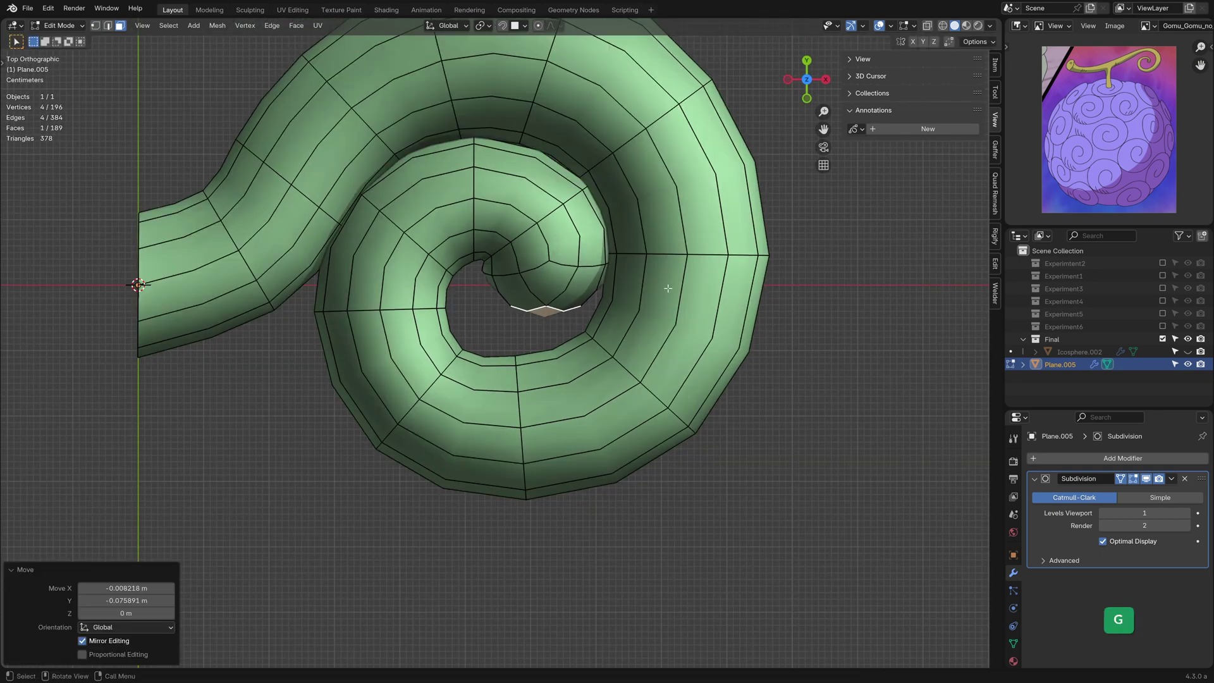
Grow the face selection, scale and move it, then extrude, rotate and tuck it into the curl.
{"action": "key", "text": "ctrl+KP_Add"}
{"action": "key", "text": "g"}
{"action": "left_click", "coordinate": [667, 288]}
{"action": "key", "text": "s"}
{"action": "key", "text": "g"}
{"action": "left_click", "coordinate": [598, 286]}
{"action": "key", "text": "e"}
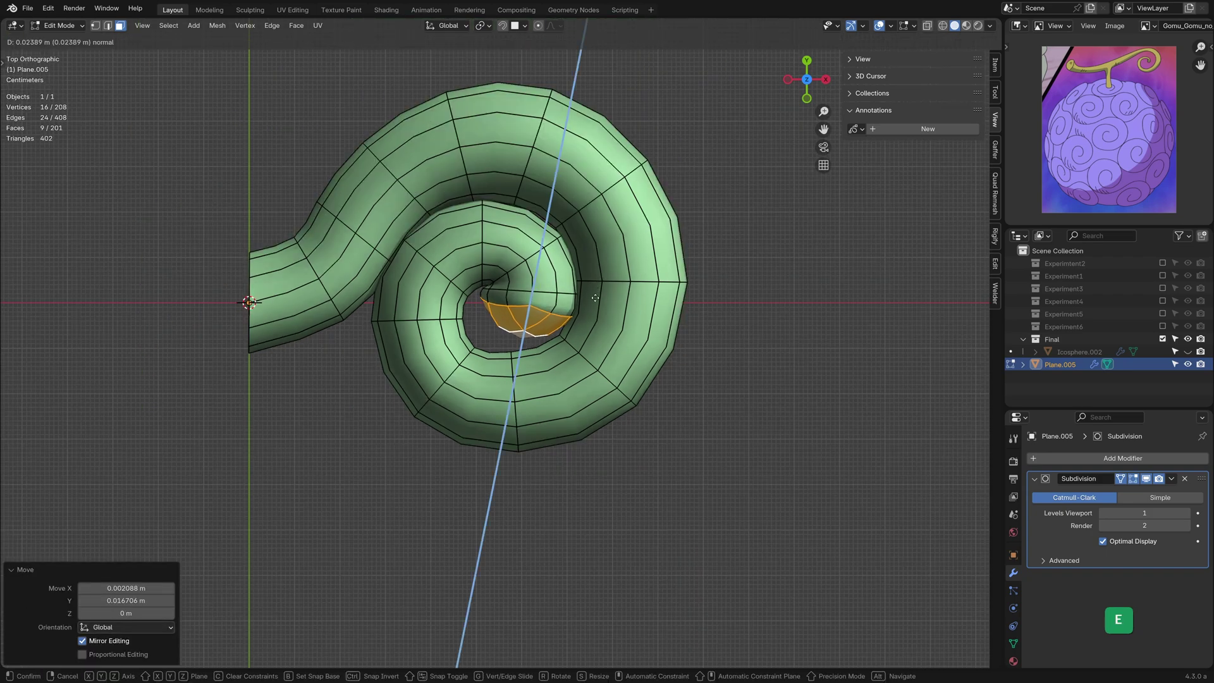
{"action": "left_click", "coordinate": [583, 311]}
{"action": "key", "text": "r"}
{"action": "left_click", "coordinate": [593, 341]}
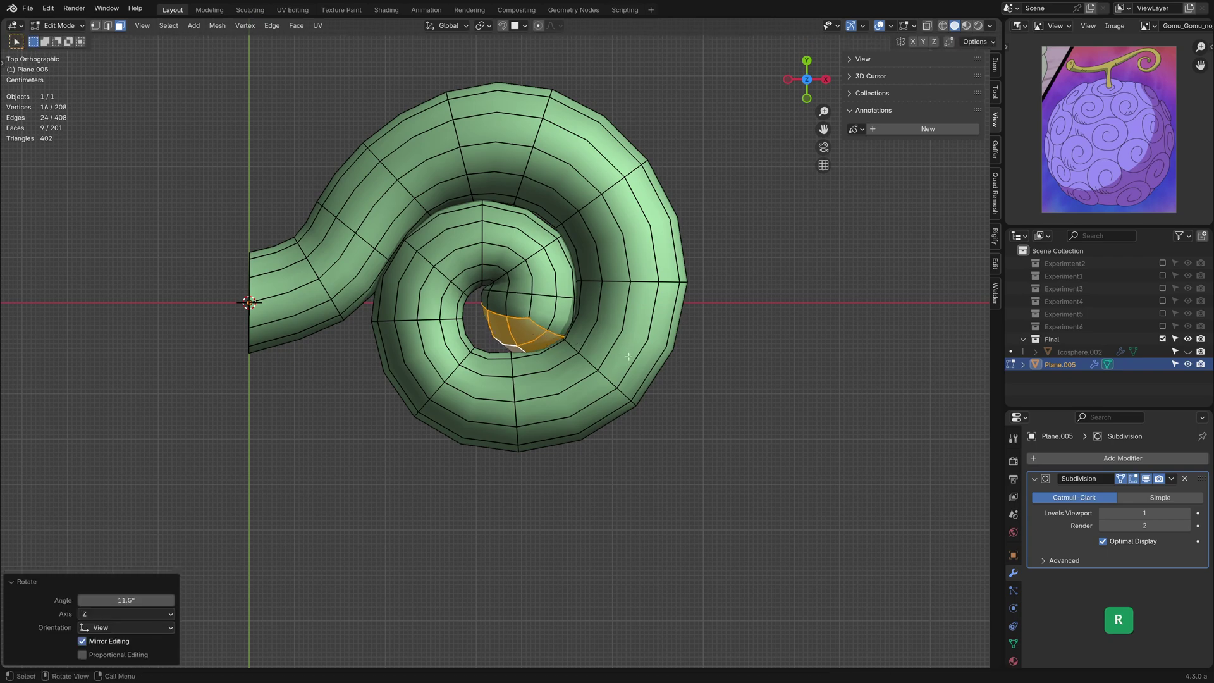
{"action": "key", "text": "g"}
{"action": "left_click", "coordinate": [602, 361]}
{"action": "scroll", "coordinate": [602, 361], "scroll_direction": "up", "scroll_amount": 2}
{"action": "key", "text": "g"}
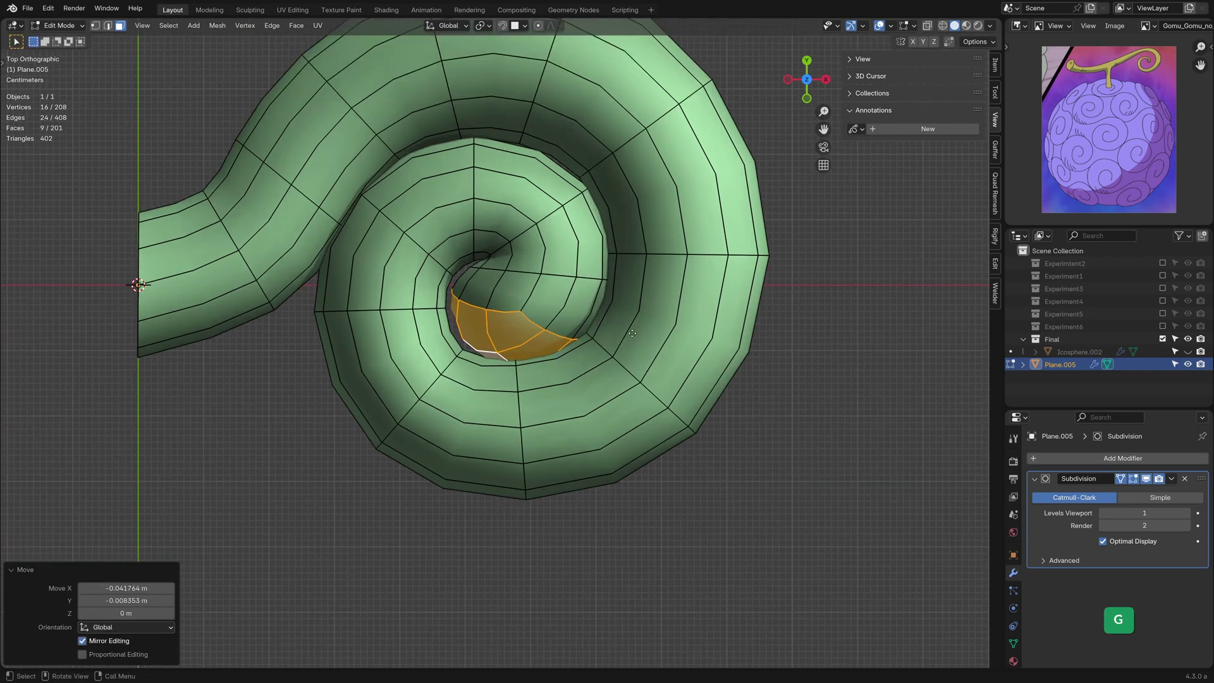
{"action": "left_click", "coordinate": [638, 340]}
Grow the selection further, scale it up and puff the centre faces outward with Alt+S.
{"action": "key", "text": "ctrl+KP_Add"}
{"action": "key", "text": "s"}
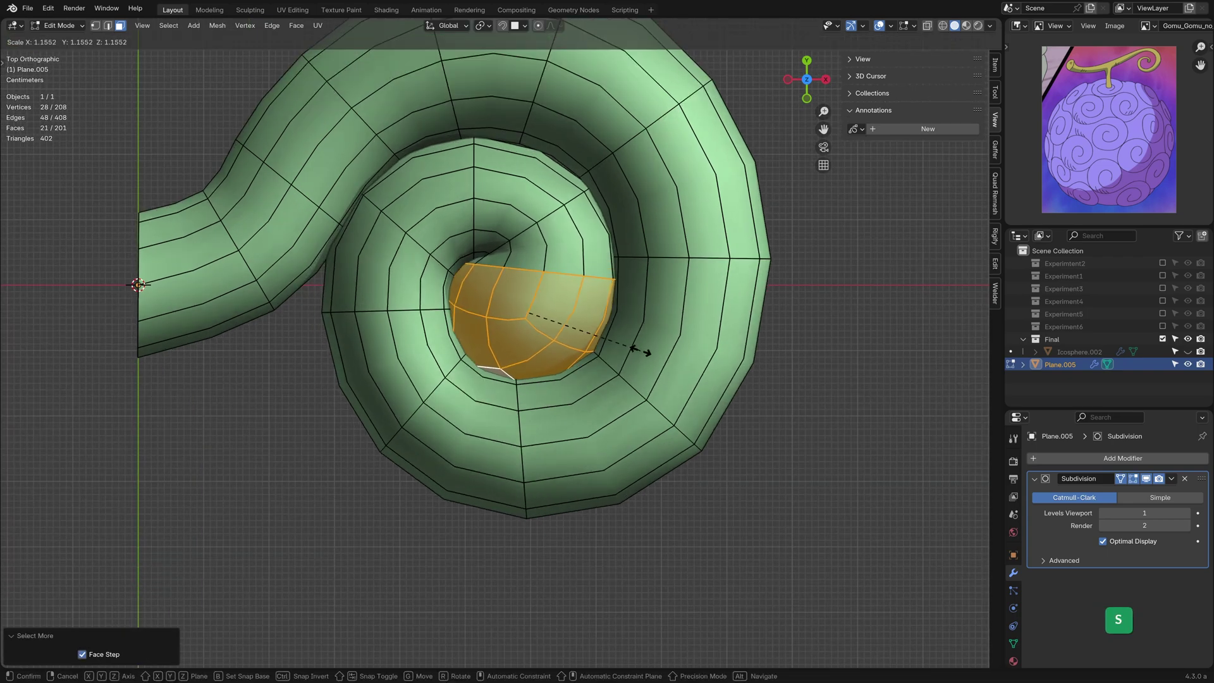
{"action": "key", "text": "alt+s"}
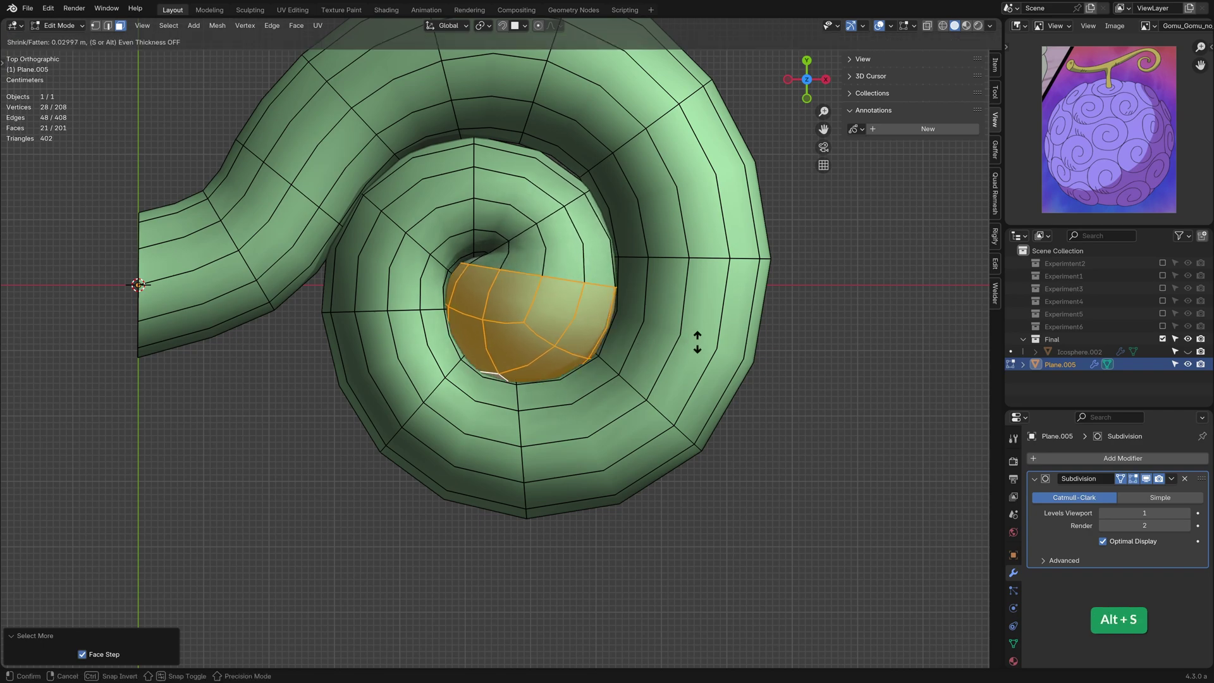
{"action": "left_click", "coordinate": [696, 344]}
{"action": "key", "text": "s"}
{"action": "scroll", "coordinate": [567, 392], "scroll_direction": "down", "scroll_amount": 2}
Move an edge on the upper right of the spiral and an edge loop on the left arm.
{"action": "left_click", "coordinate": [568, 391]}
{"action": "key", "text": "g"}
{"action": "left_click", "coordinate": [567, 392]}
{"action": "left_click", "coordinate": [607, 218]}
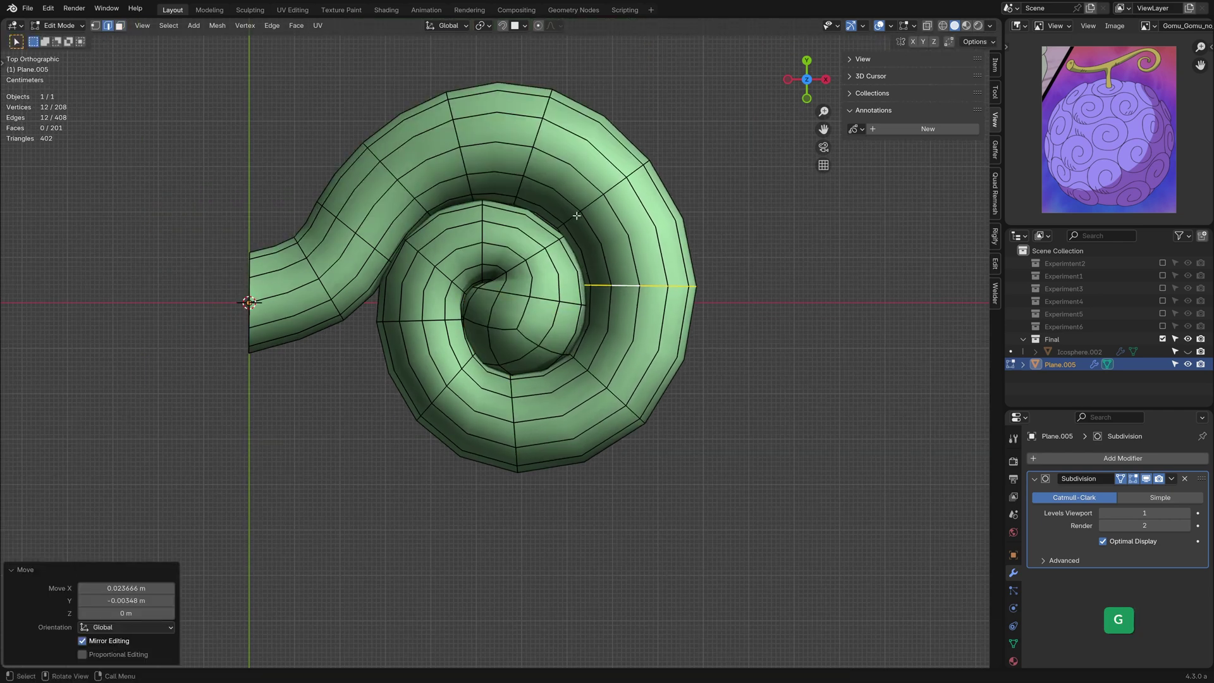
{"action": "key", "text": "g"}
{"action": "left_click", "coordinate": [587, 227]}
{"action": "left_click", "coordinate": [306, 284]}
{"action": "key", "text": "g"}
{"action": "left_click", "coordinate": [247, 302]}
Undo back to the unsubdivided swirl and set the transform pivot to the 3D cursor.
{"action": "key", "text": "ctrl+z"}
{"action": "key", "text": "ctrl+z"}
{"action": "key", "text": "ctrl+z"}
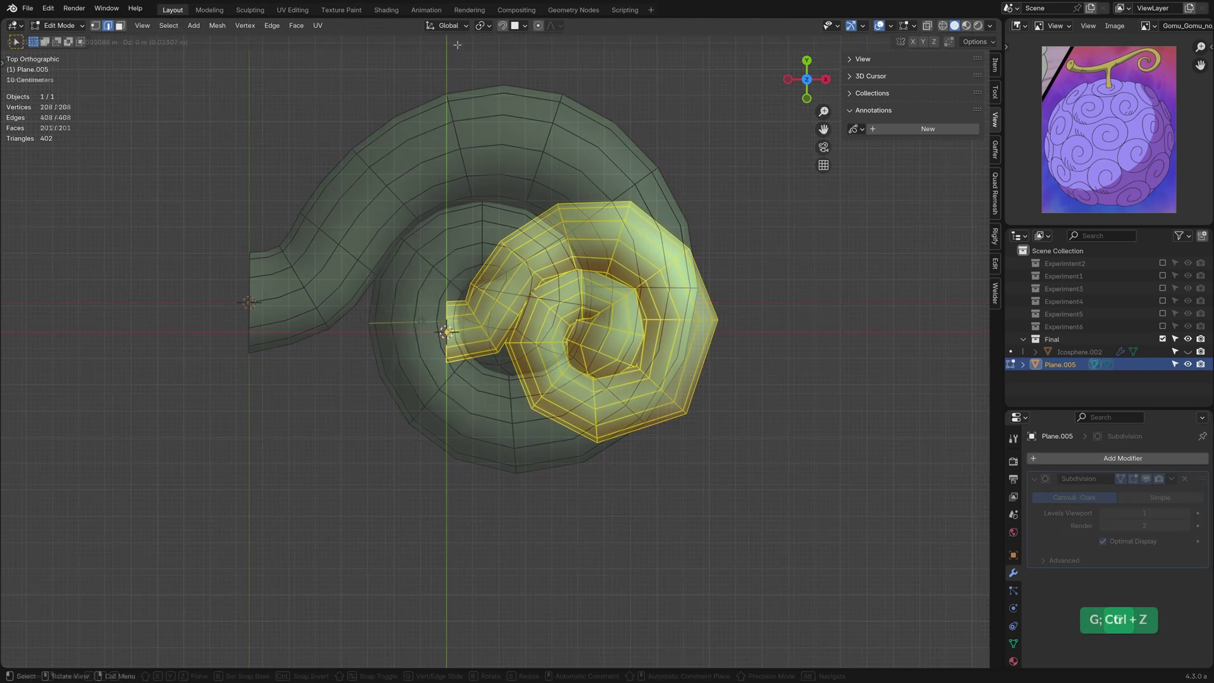
{"action": "key", "text": "ctrl+z"}
{"action": "left_click", "coordinate": [483, 26]}
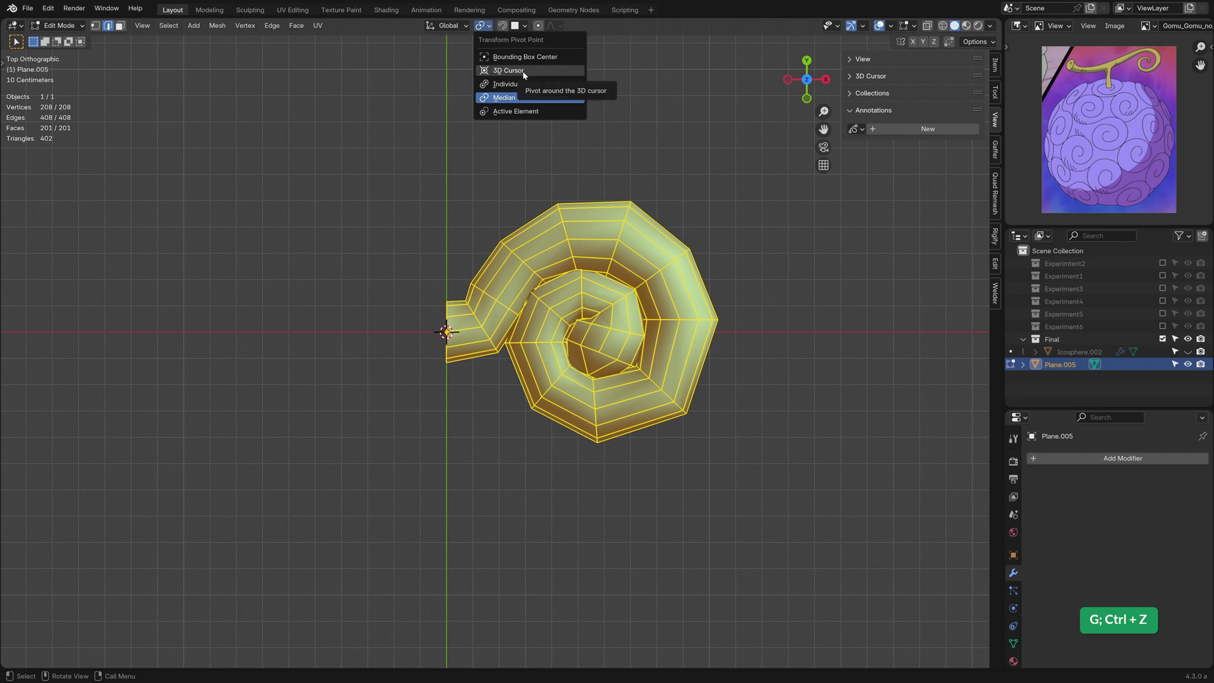
{"action": "left_click", "coordinate": [542, 72]}
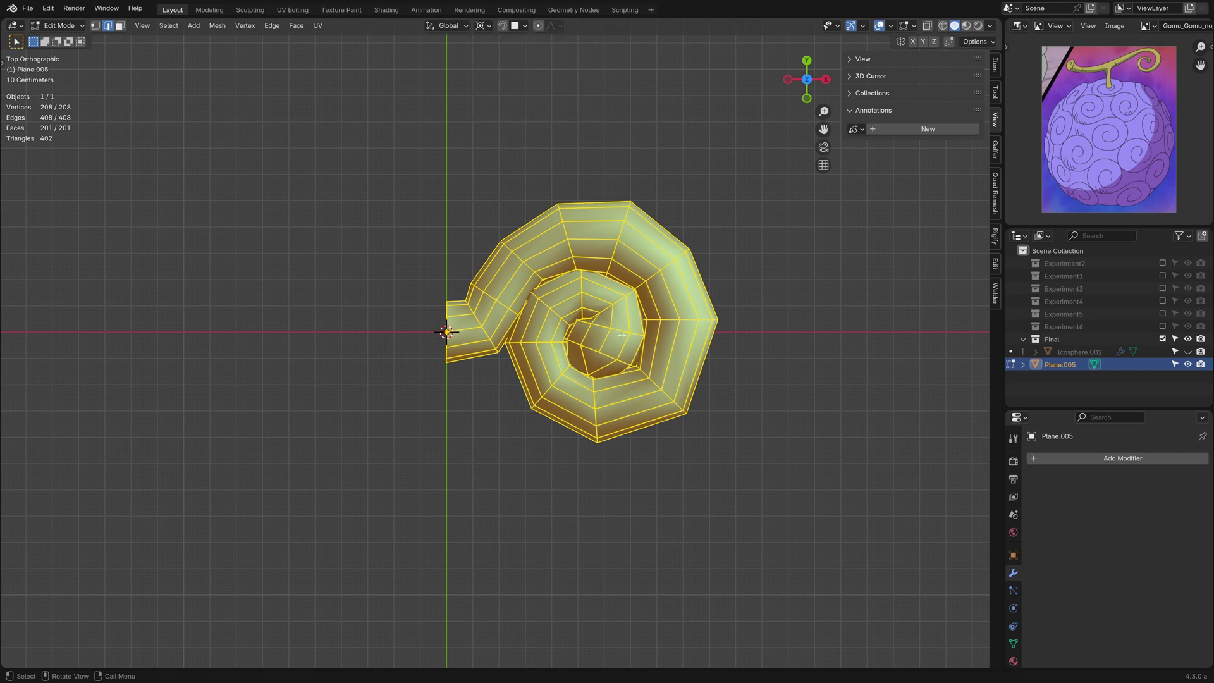
Duplicate the swirl mirrored on X by -1, recalculate its normals and rotate it 180° around X.
{"action": "key", "text": "shift"}
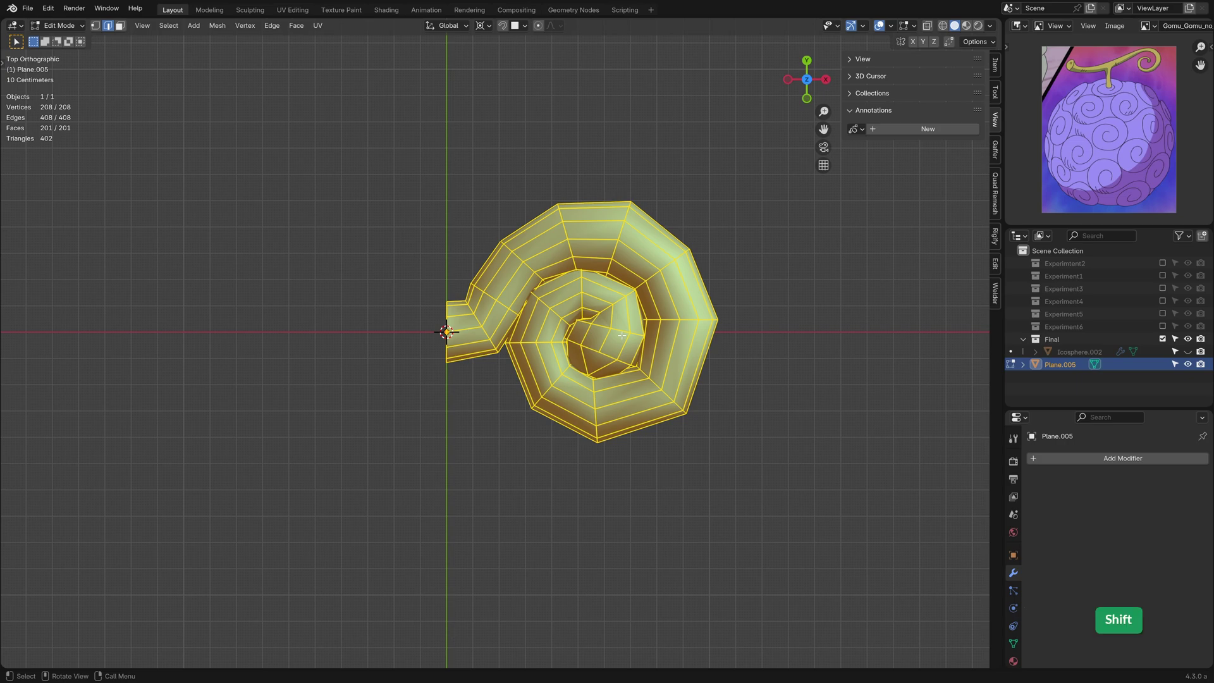
{"action": "key", "text": "shift+d"}
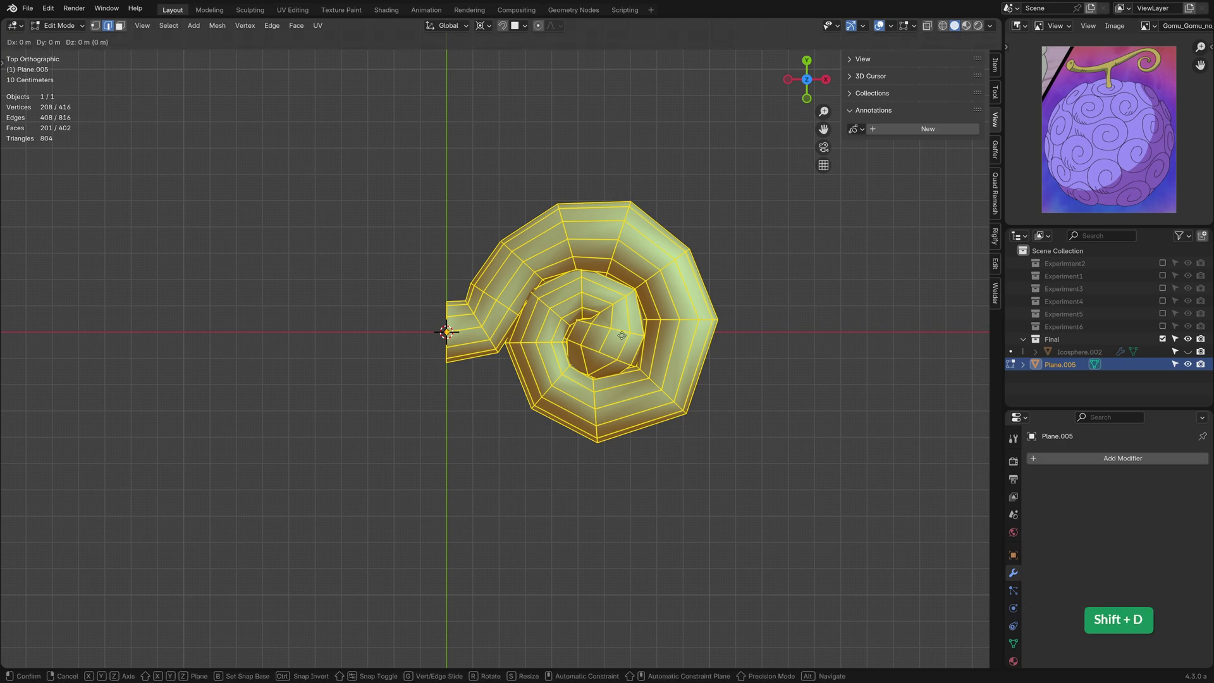
{"action": "type", "text": "sx-1"}
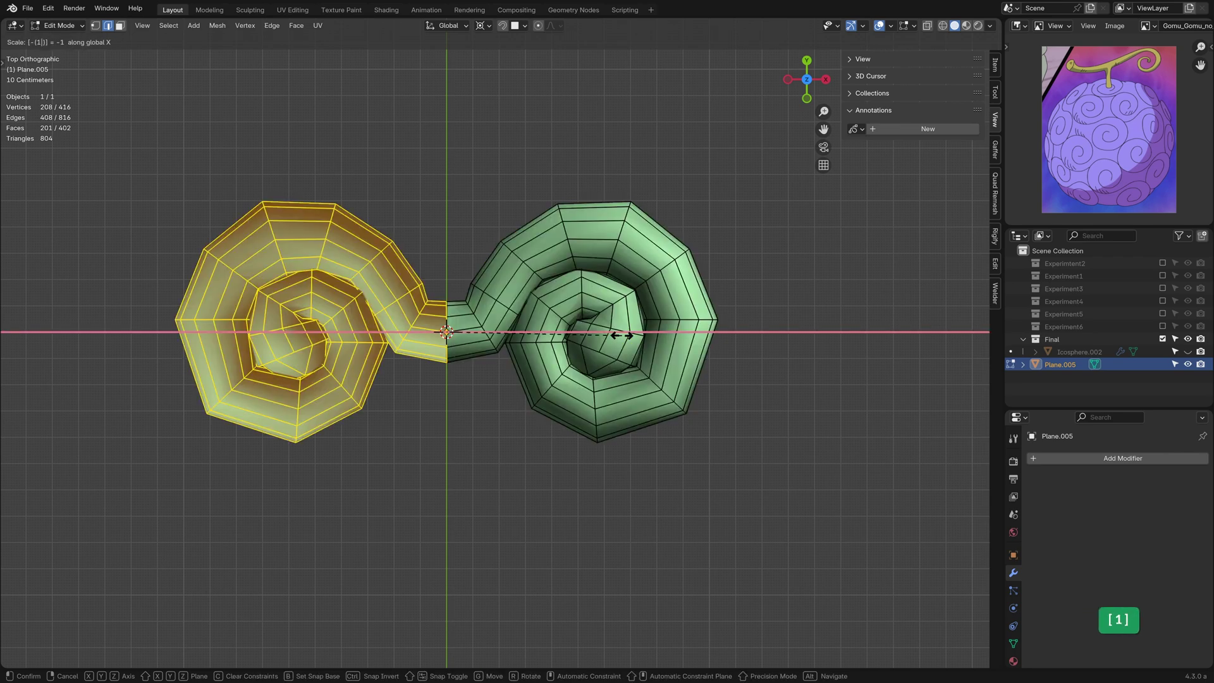
{"action": "key", "text": "Return"}
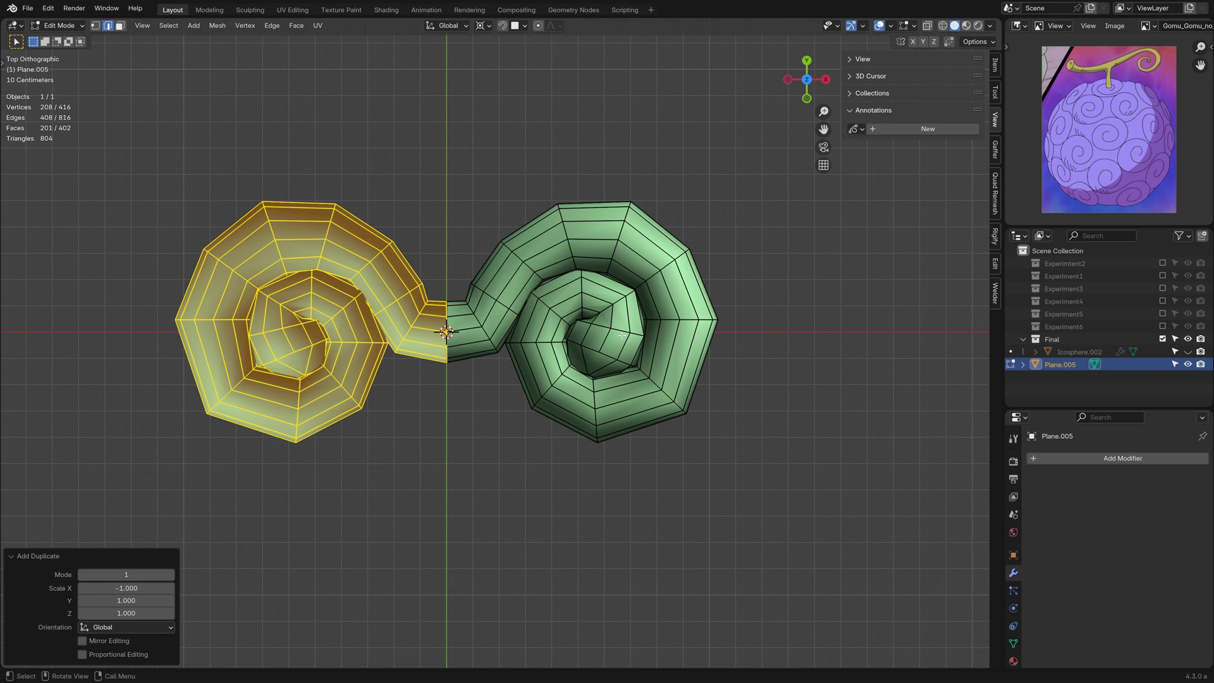
{"action": "key", "text": "Return"}
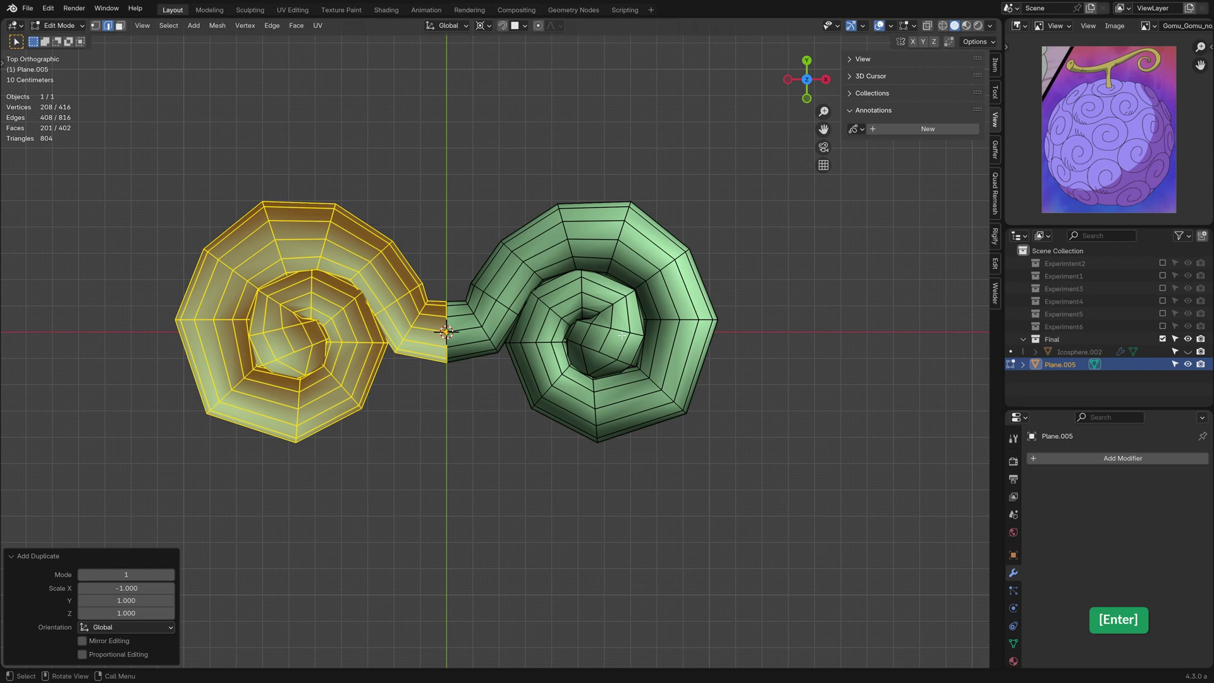
{"action": "key", "text": "shift+n"}
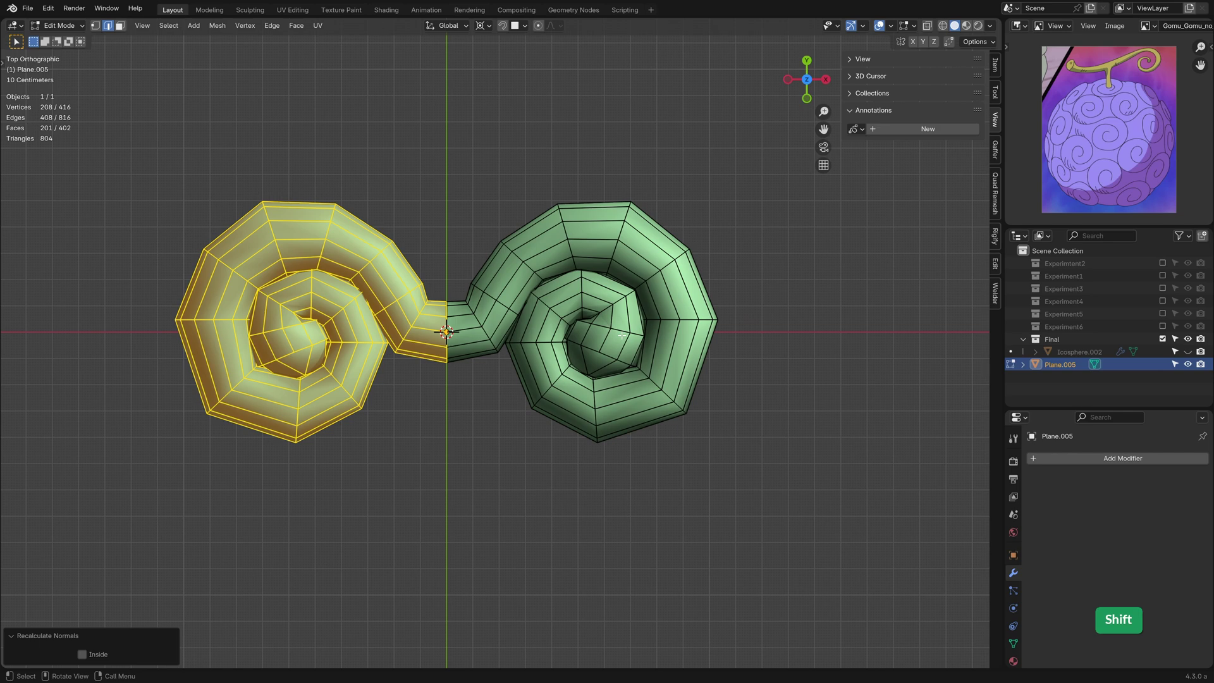
{"action": "key", "text": "r"}
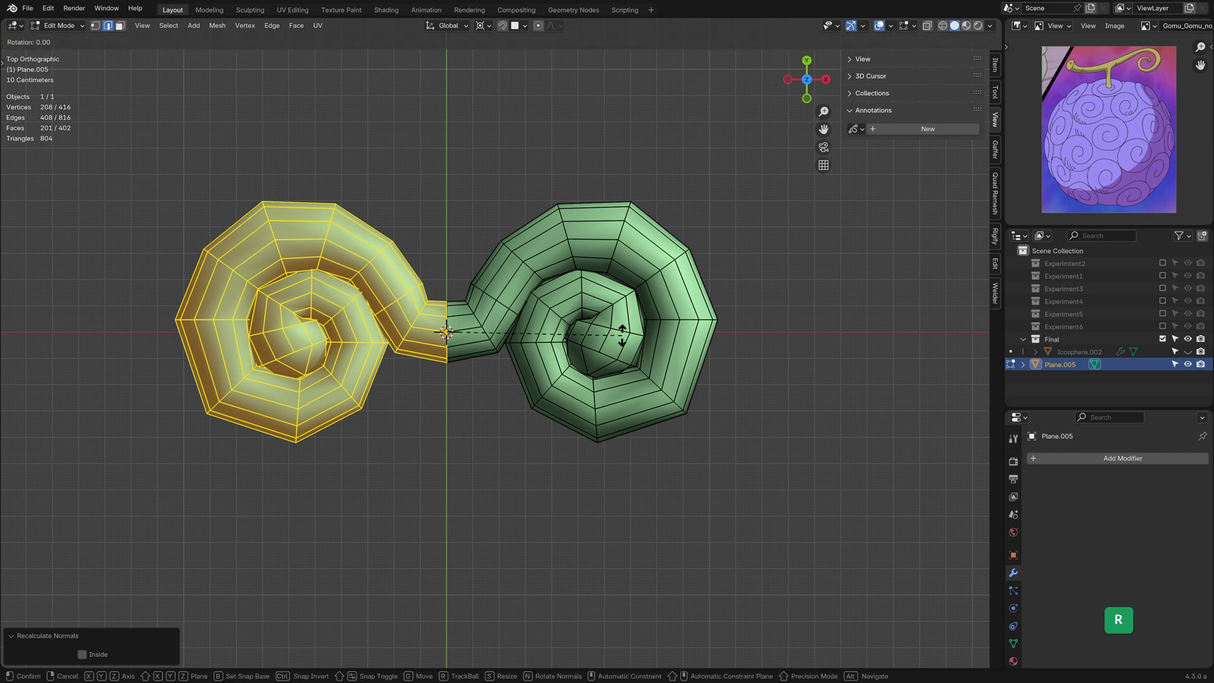
{"action": "type", "text": "x"}
{"action": "type", "text": "180"}
{"action": "key", "text": "Return"}
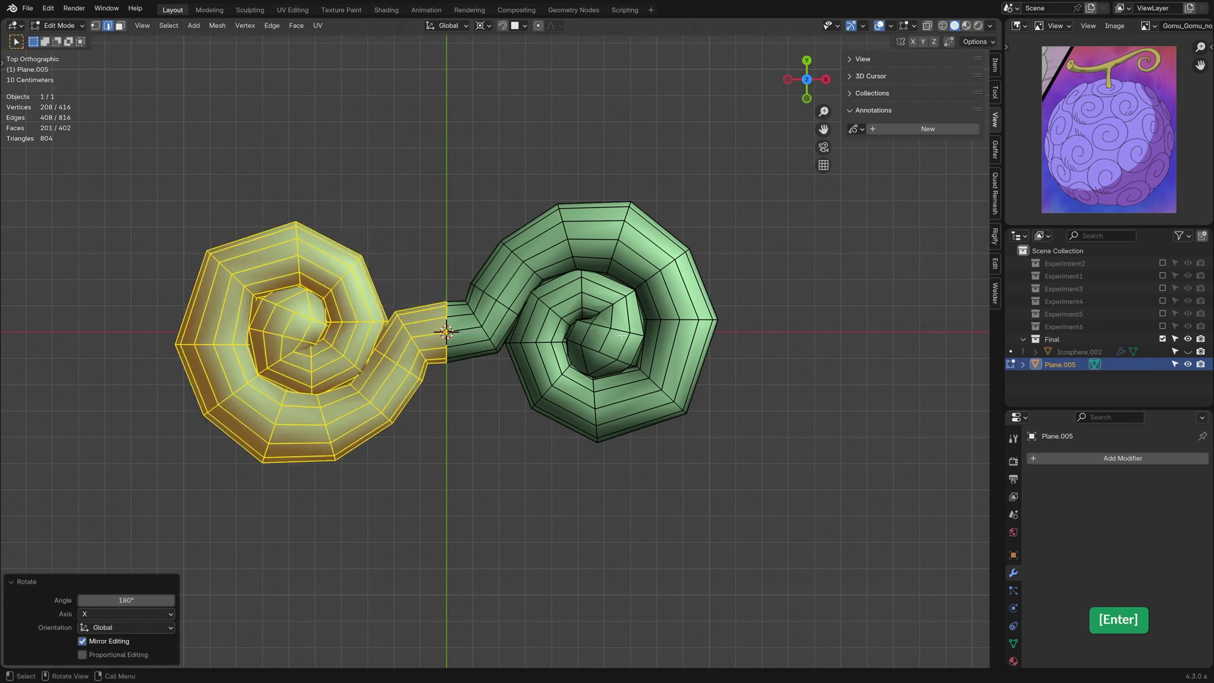
{"action": "scroll", "coordinate": [487, 321], "scroll_direction": "up", "scroll_amount": 4}
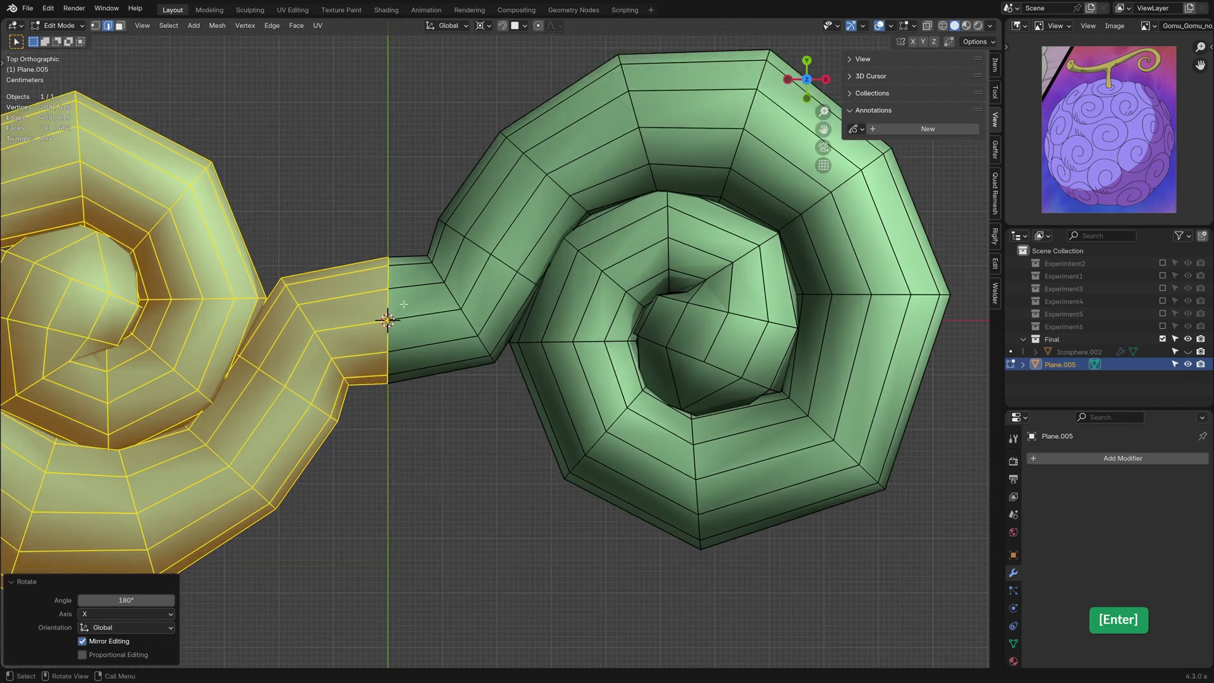
Select all vertices and merge by distance to join the two halves at the seam.
{"action": "key", "text": "g"}
{"action": "left_click", "coordinate": [95, 25]}
{"action": "key", "text": "a"}
{"action": "key", "text": "m"}
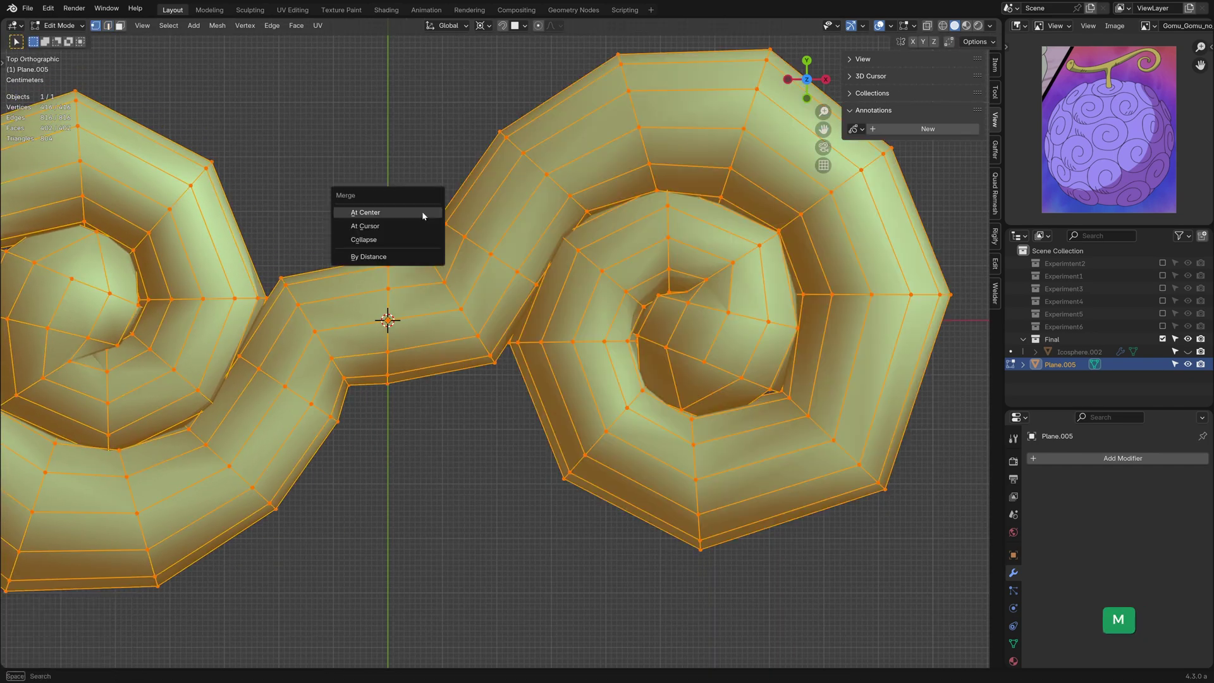
{"action": "left_click", "coordinate": [394, 259]}
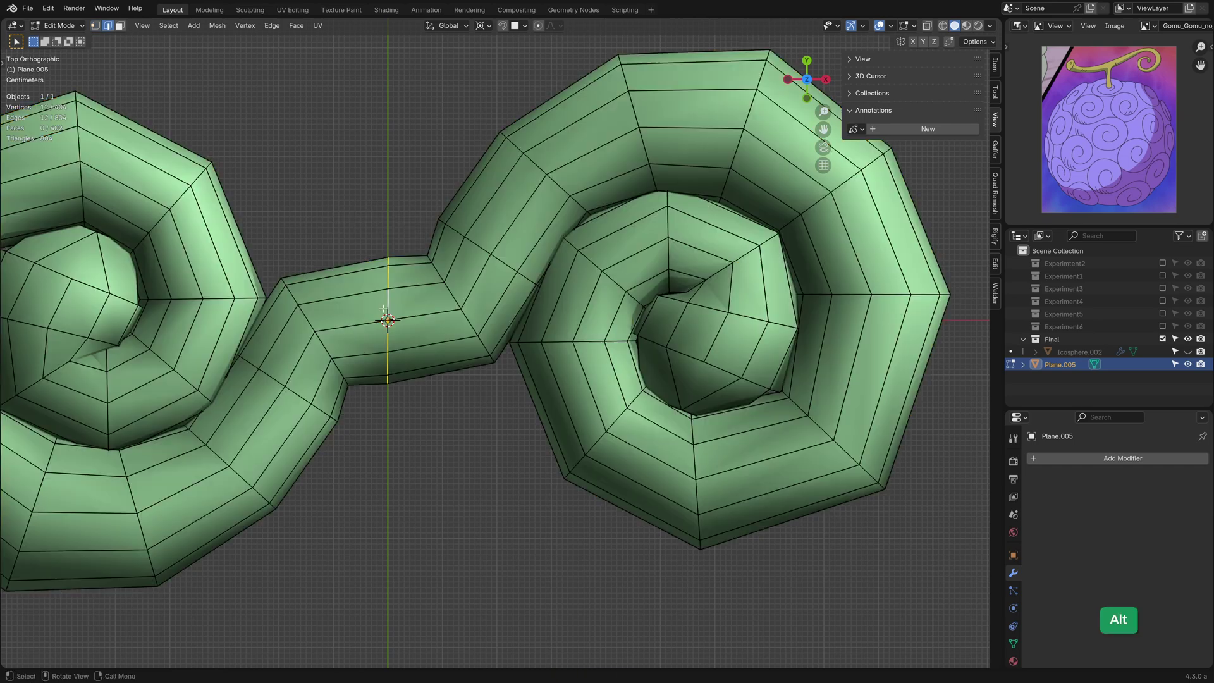
Try shrinking an edge loop on the connecting neck, then undo it.
{"action": "key", "text": "ctrl+t"}
{"action": "scroll", "coordinate": [389, 320], "scroll_direction": "down", "scroll_amount": 4}
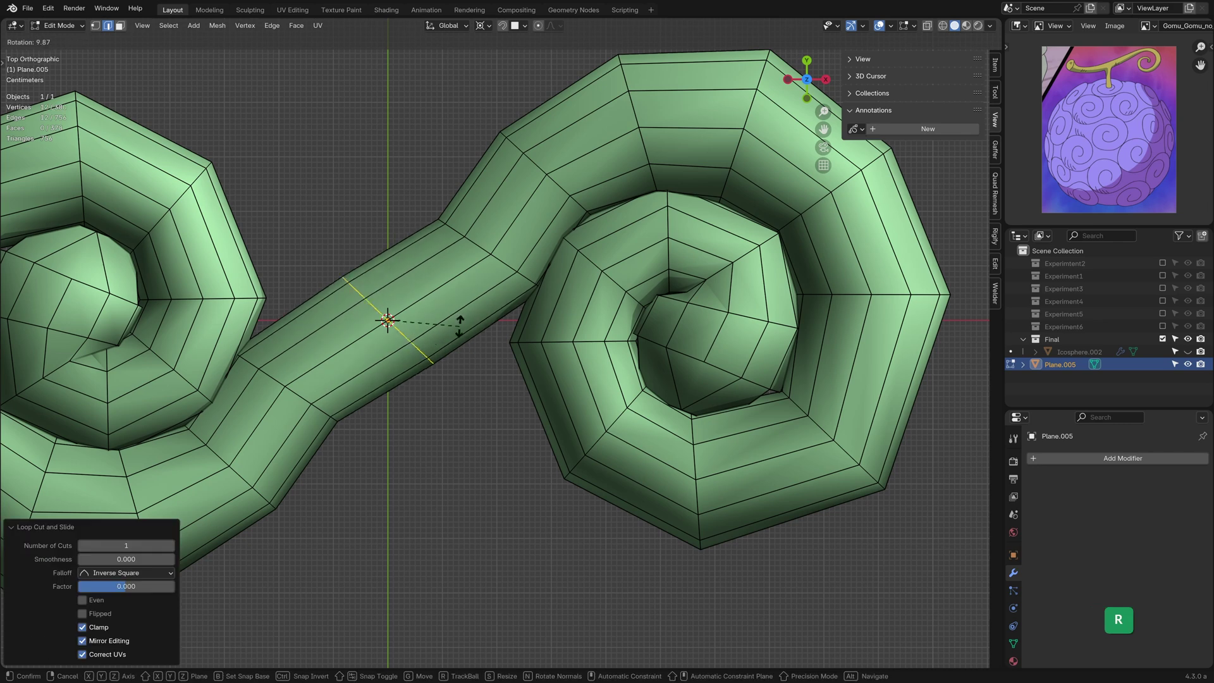
{"action": "left_click", "coordinate": [465, 327], "text": "alt"}
{"action": "key", "text": "s"}
{"action": "left_click", "coordinate": [472, 323]}
{"action": "key", "text": "ctrl+z"}
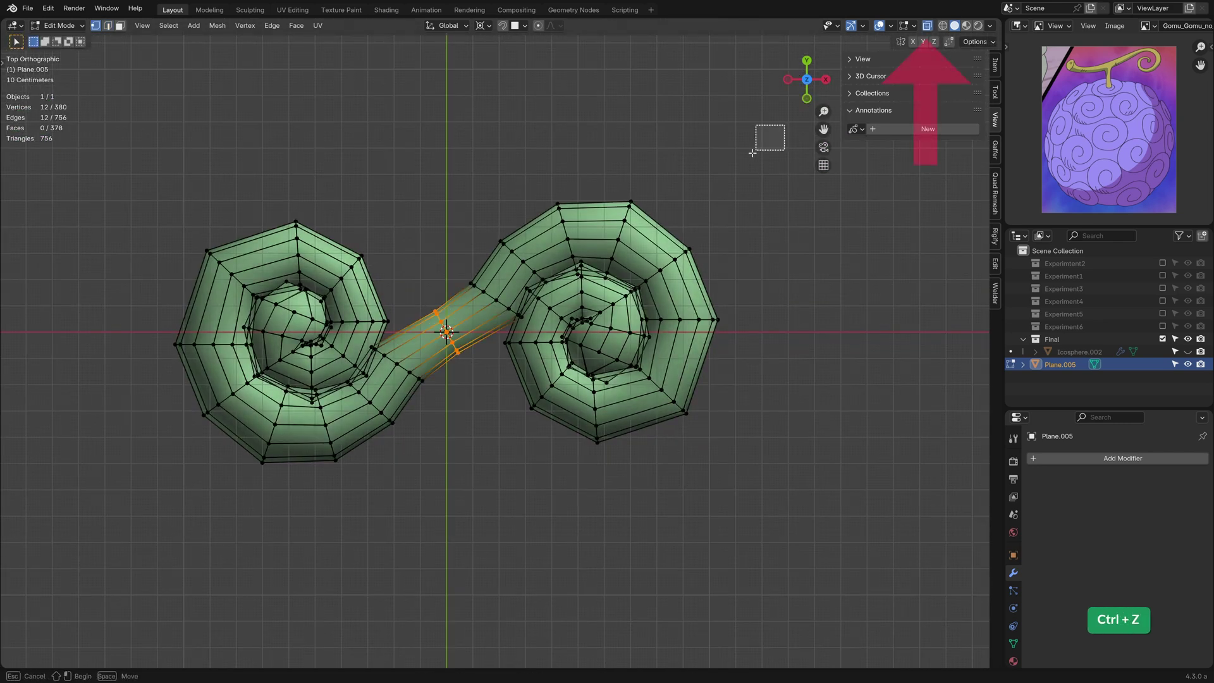
Box-select the right coil through X-ray and slide it along X toward the middle.
{"action": "left_click_drag", "start_coordinate": [663, 124], "coordinate": [785, 259]}
{"action": "scroll", "coordinate": [569, 323], "scroll_direction": "up", "scroll_amount": 3}
{"action": "key", "text": "l"}
{"action": "key", "text": "g"}
{"action": "key", "text": "x"}
{"action": "left_click", "coordinate": [653, 371]}
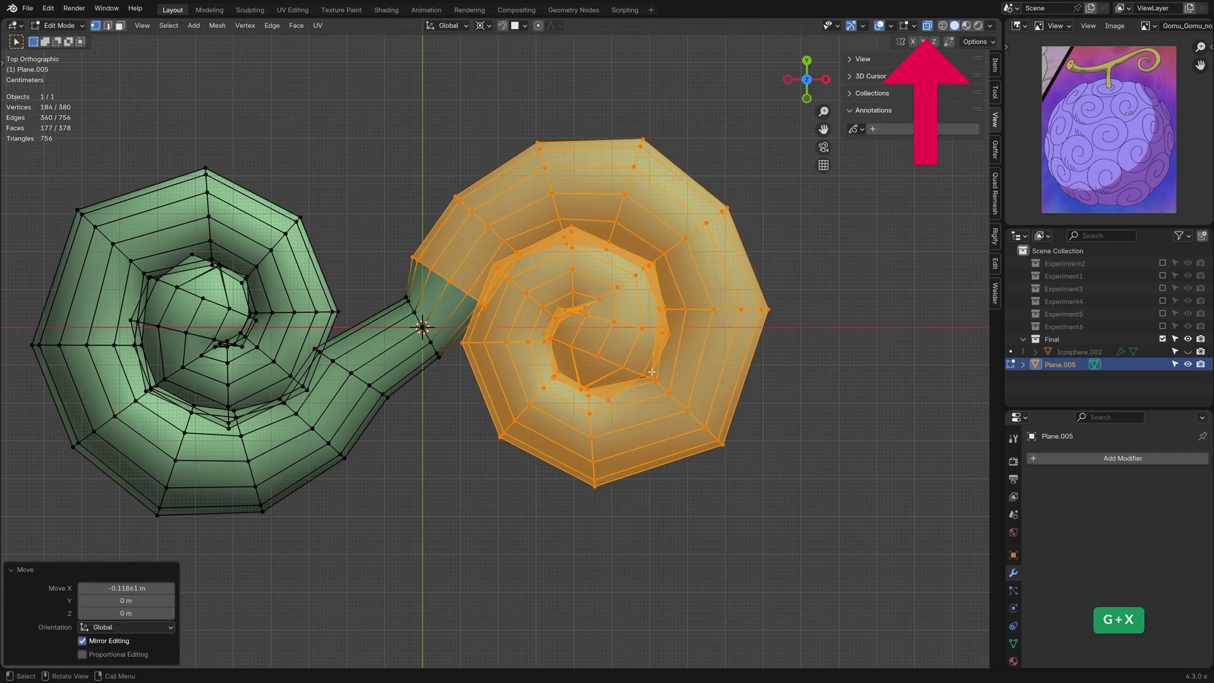
Invert the selection to the left coil and slide it along X toward the middle too.
{"action": "key", "text": "ctrl+minus"}
{"action": "key", "text": "ctrl+i"}
{"action": "key", "text": "ctrl+minus"}
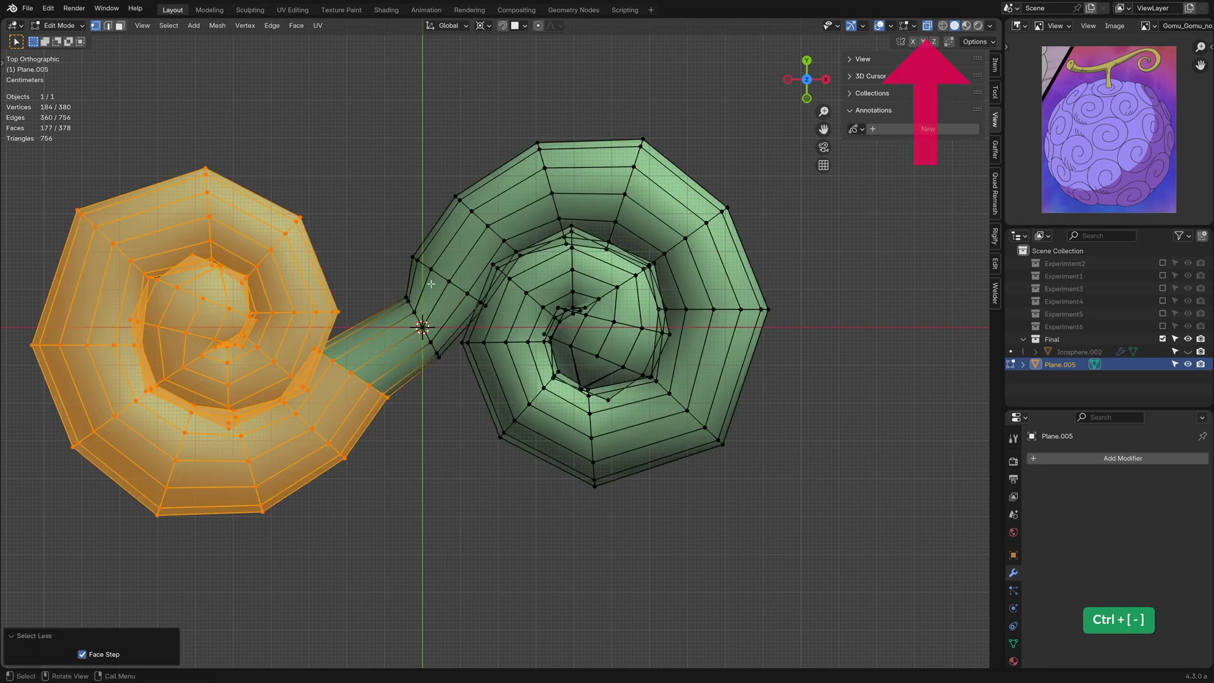
{"action": "key", "text": "g"}
{"action": "key", "text": "x"}
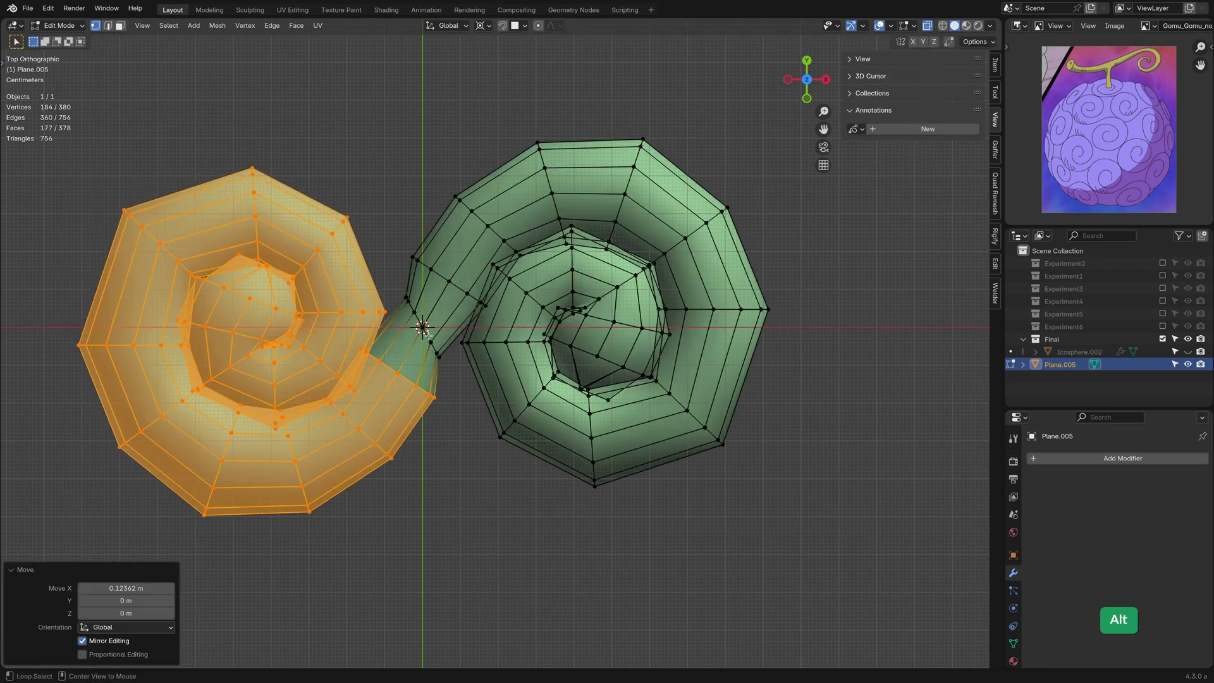
{"action": "left_click", "coordinate": [652, 372]}
{"action": "key", "text": "alt+a"}
Add a level-1 subdivision to the joined swirl and rotate it slightly.
{"action": "key", "text": "Tab"}
{"action": "key", "text": "ctrl+1"}
{"action": "key", "text": "r"}
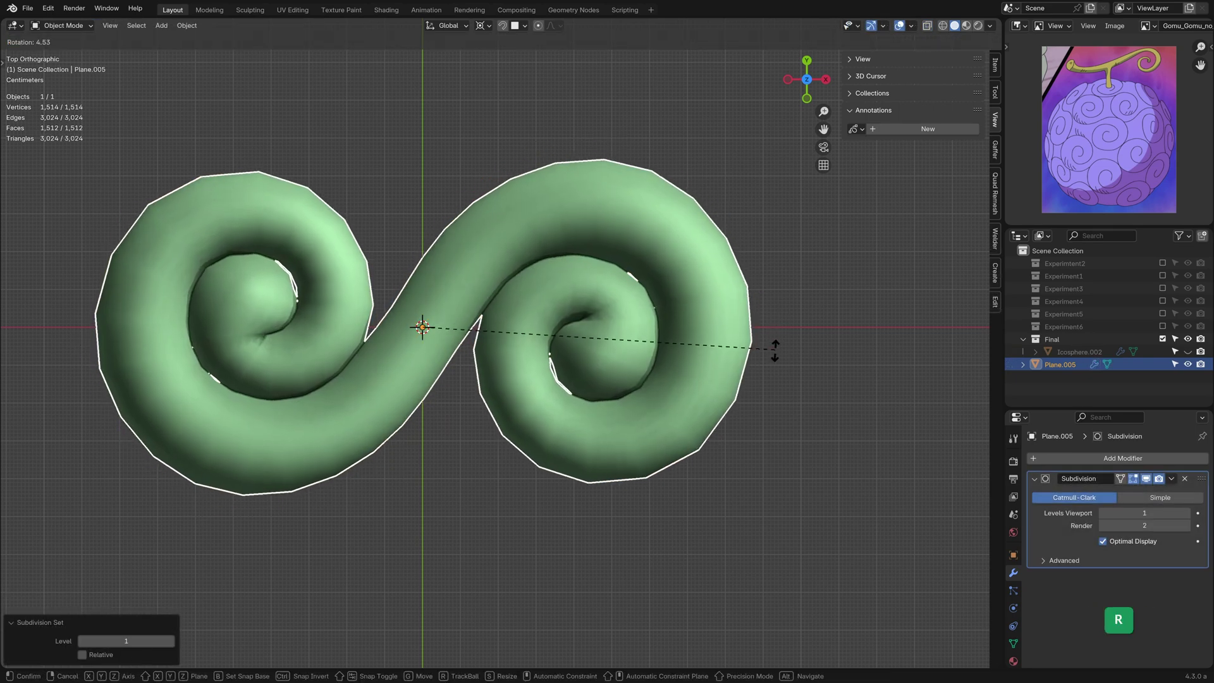
{"action": "left_click", "coordinate": [777, 361]}
With the pivot back on median point, adjust the neck and lower-left edge loops.
{"action": "key", "text": "Tab"}
{"action": "left_click", "coordinate": [480, 26]}
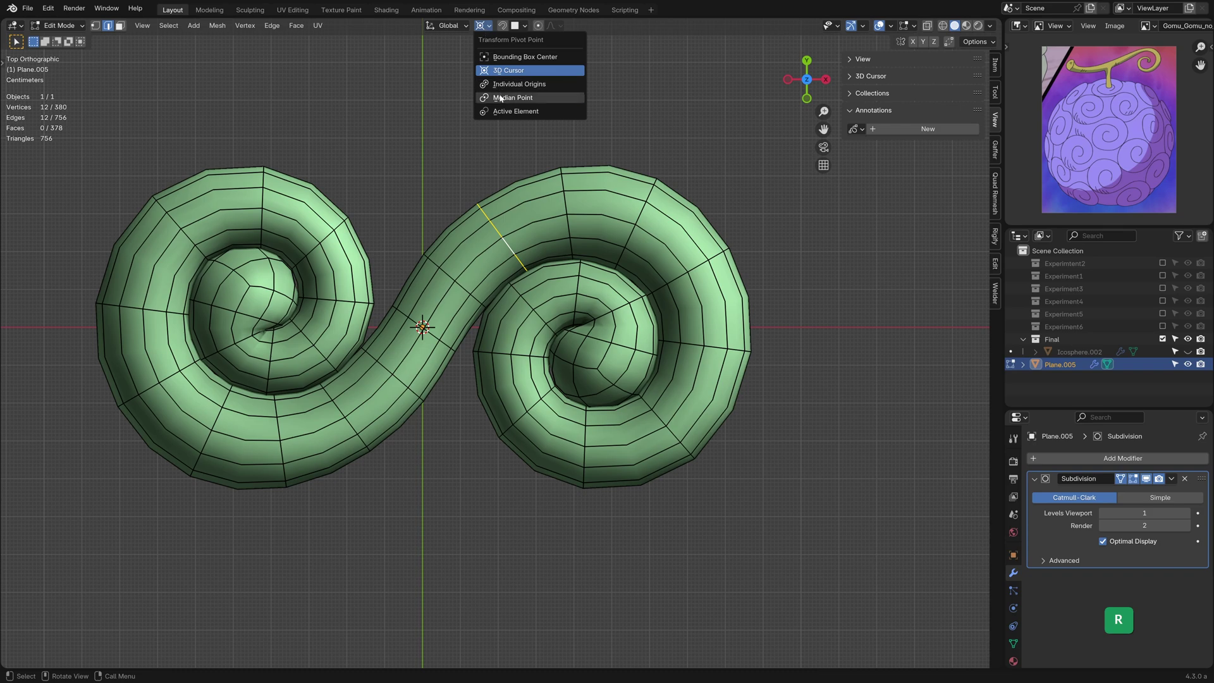
{"action": "left_click", "coordinate": [538, 97]}
{"action": "key", "text": "g"}
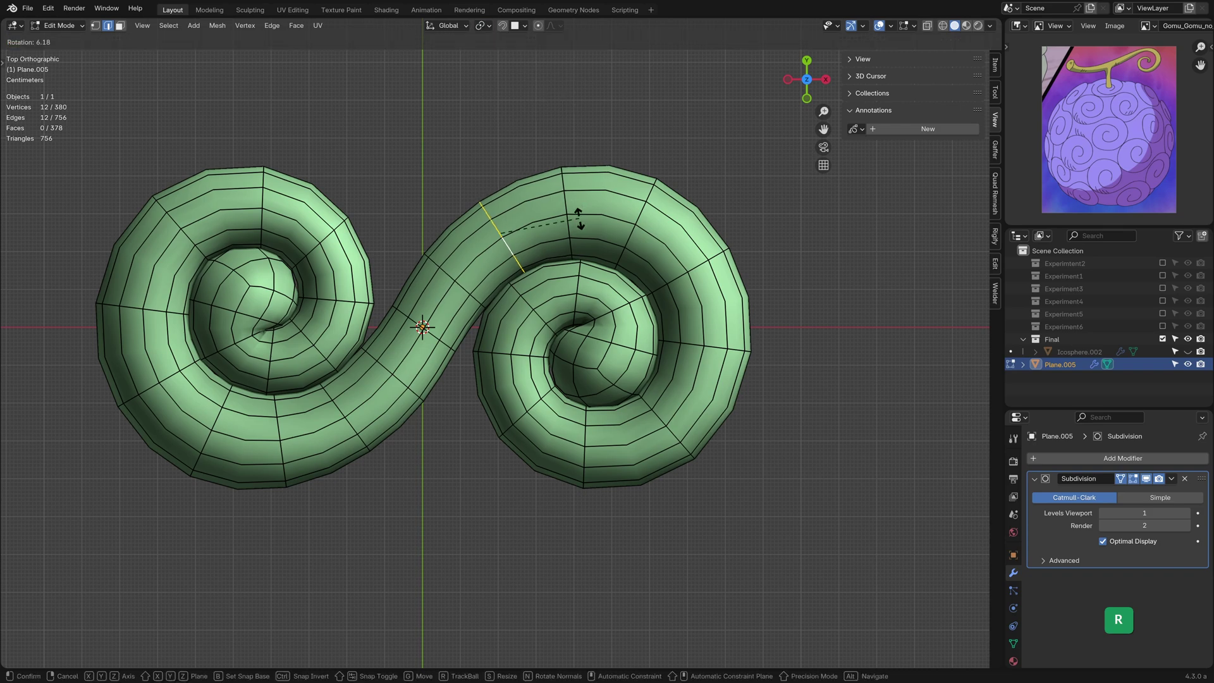
{"action": "left_click", "coordinate": [370, 439]}
{"action": "key", "text": "g"}
{"action": "left_click", "coordinate": [370, 439], "text": "alt"}
{"action": "key", "text": "g"}
{"action": "left_click", "coordinate": [384, 432]}
{"action": "key", "text": "Tab"}
{"action": "scroll", "coordinate": [622, 403], "scroll_direction": "down", "scroll_amount": 3}
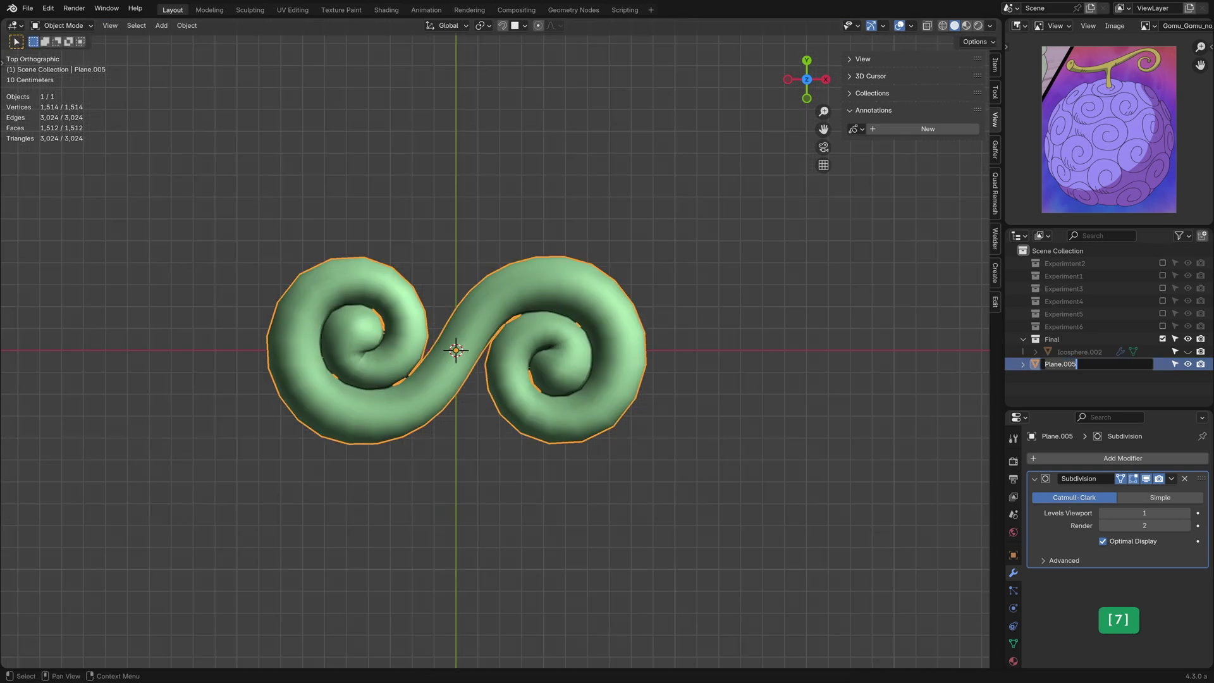
Rename the object to Swirl in the Outliner and drag it into the Final collection.
{"action": "double_click", "coordinate": [1062, 364]}
{"action": "type", "text": "Swirl"}
{"action": "key", "text": "Return"}
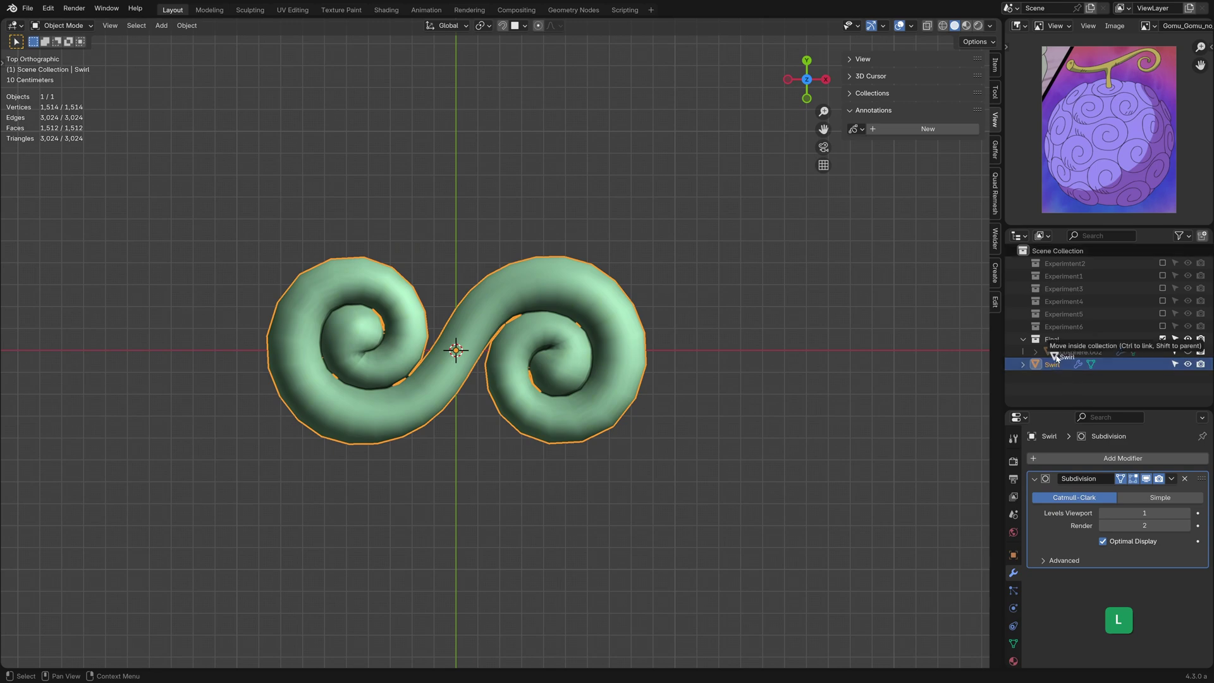
{"action": "left_click_drag", "start_coordinate": [1063, 367], "coordinate": [1061, 339]}
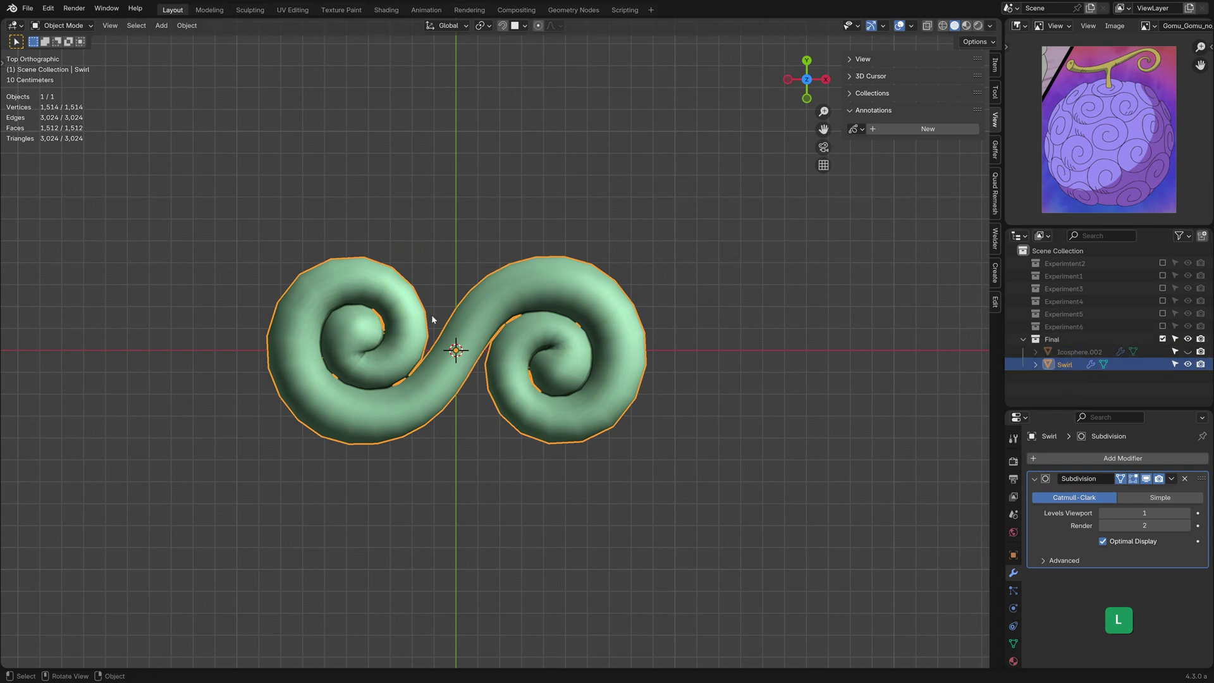
Add a plane mesh under the swirl and scale it along X and Y to fit the swirl's outline.
{"action": "key", "text": "shift+a"}
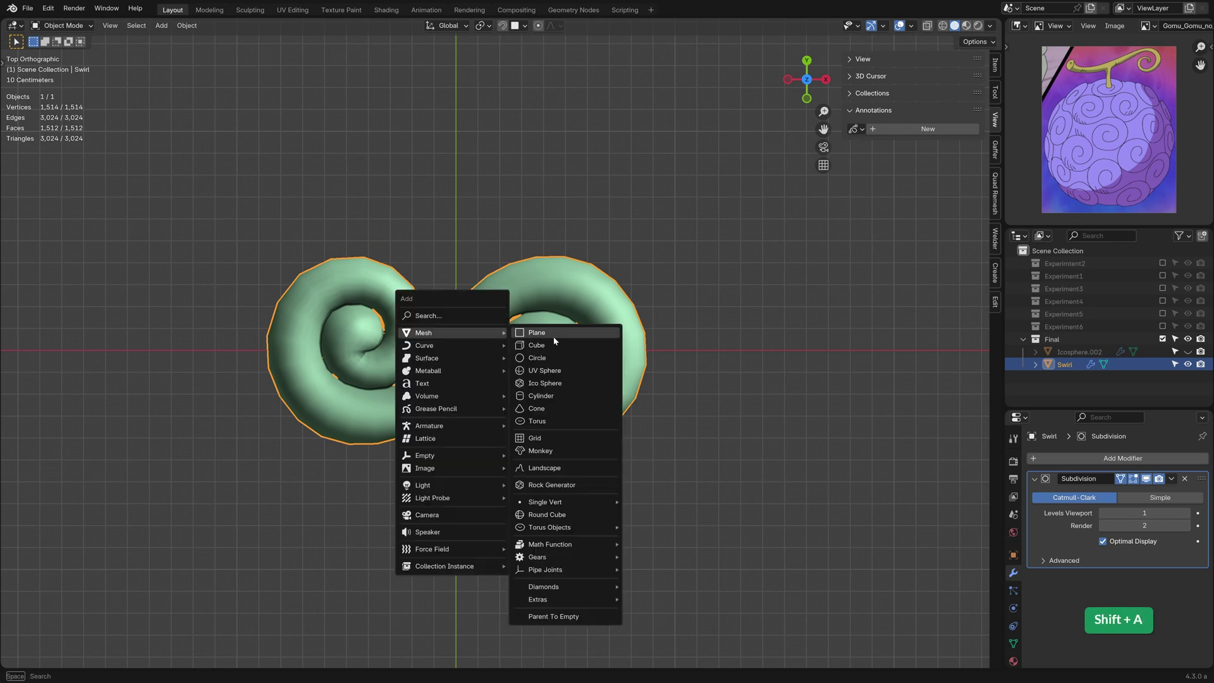
{"action": "left_click", "coordinate": [557, 333]}
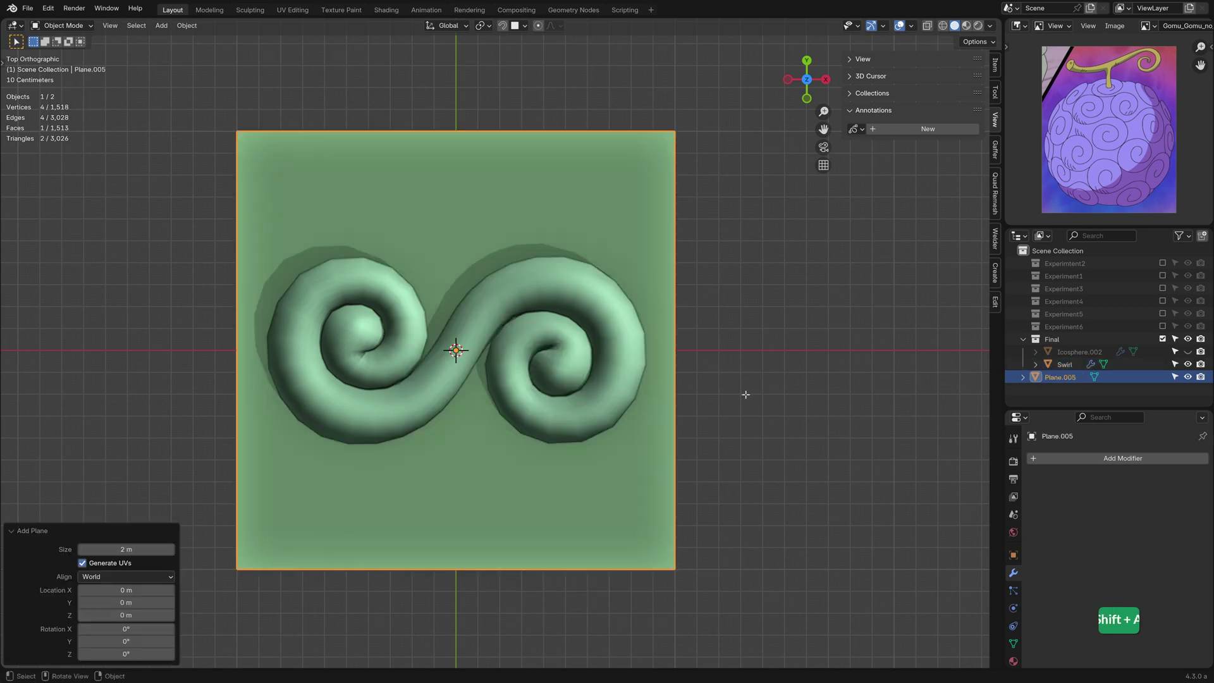
{"action": "key", "text": "Tab"}
{"action": "key", "text": "s"}
{"action": "key", "text": "x"}
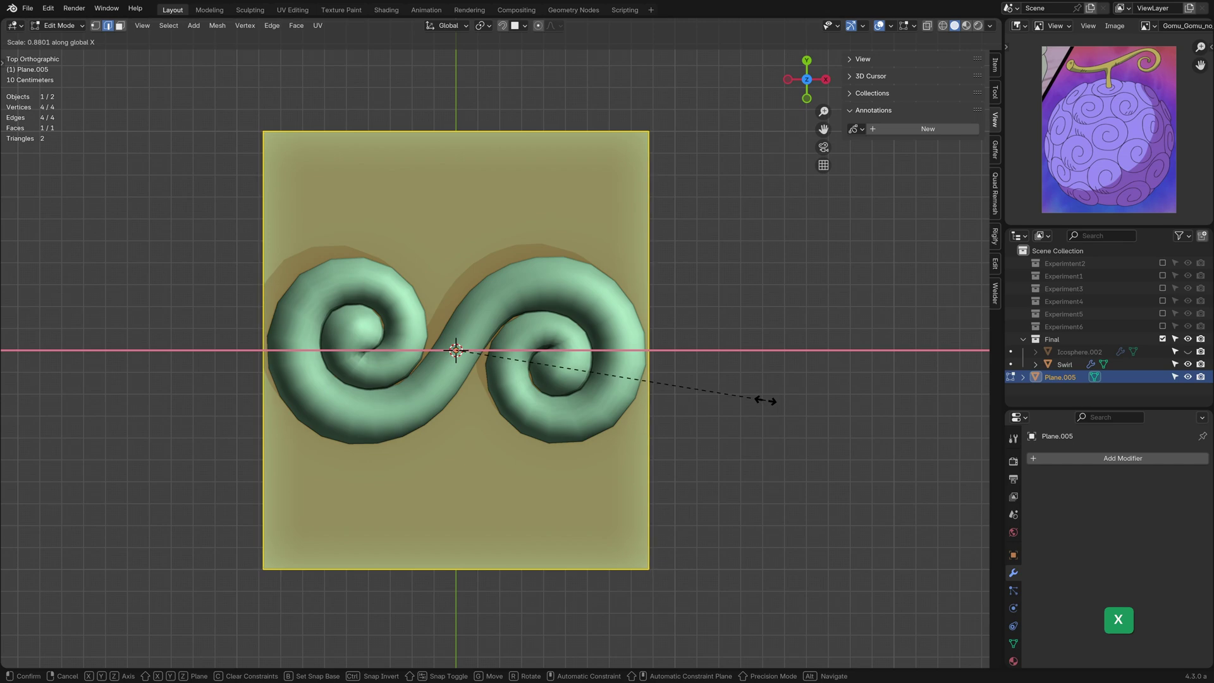
{"action": "left_click", "coordinate": [764, 400]}
{"action": "key", "text": "s"}
{"action": "key", "text": "y"}
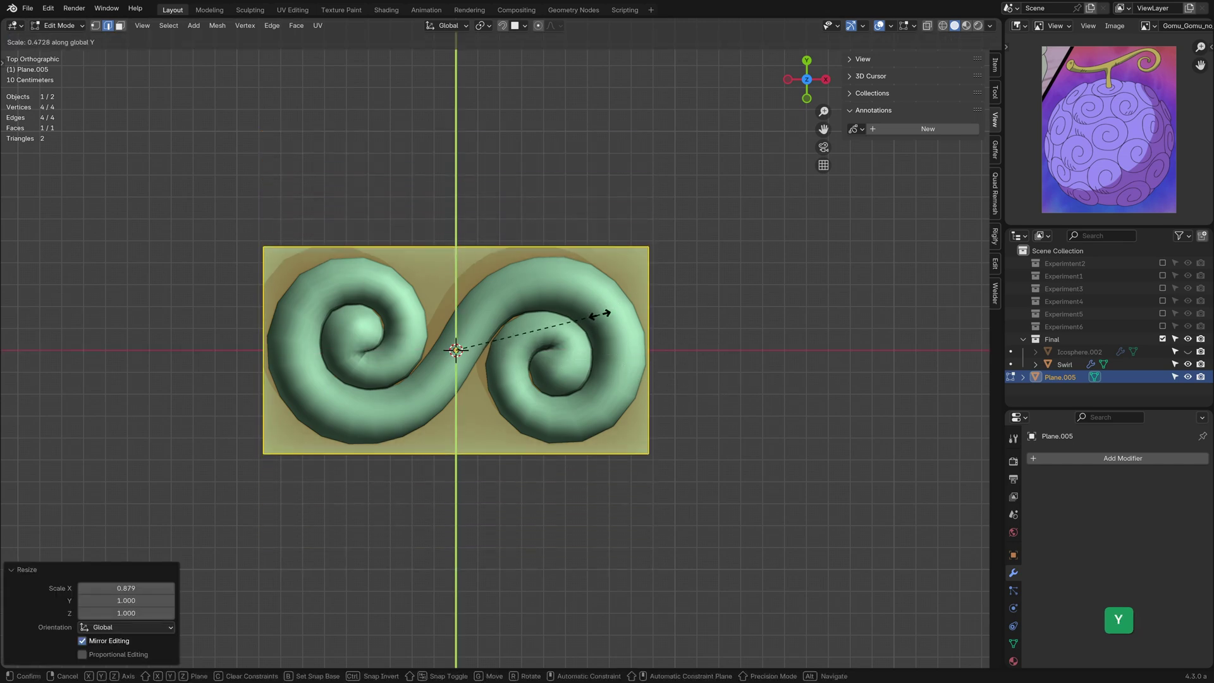
{"action": "left_click", "coordinate": [598, 315]}
Loop-cut the plane through the middle and subdivide the whole mesh into a finer grid.
{"action": "key", "text": "ctrl+r"}
{"action": "left_click", "coordinate": [452, 256]}
{"action": "left_click", "coordinate": [446, 271]}
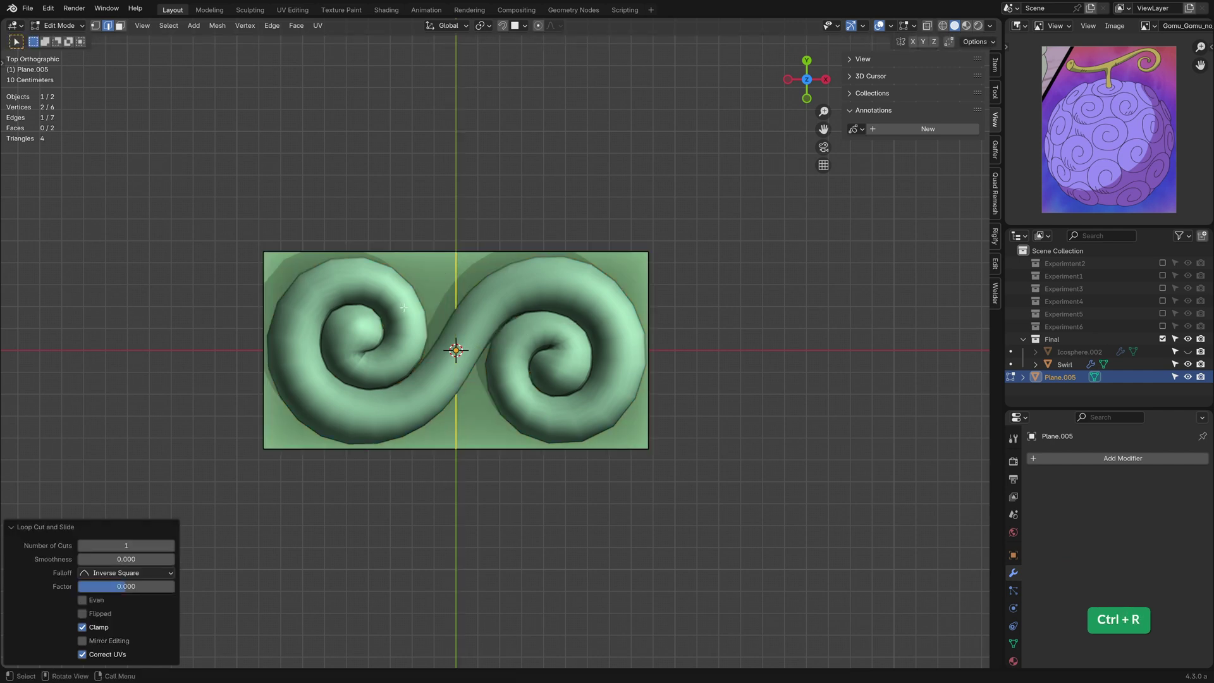
{"action": "key", "text": "a"}
{"action": "right_click", "coordinate": [433, 299]}
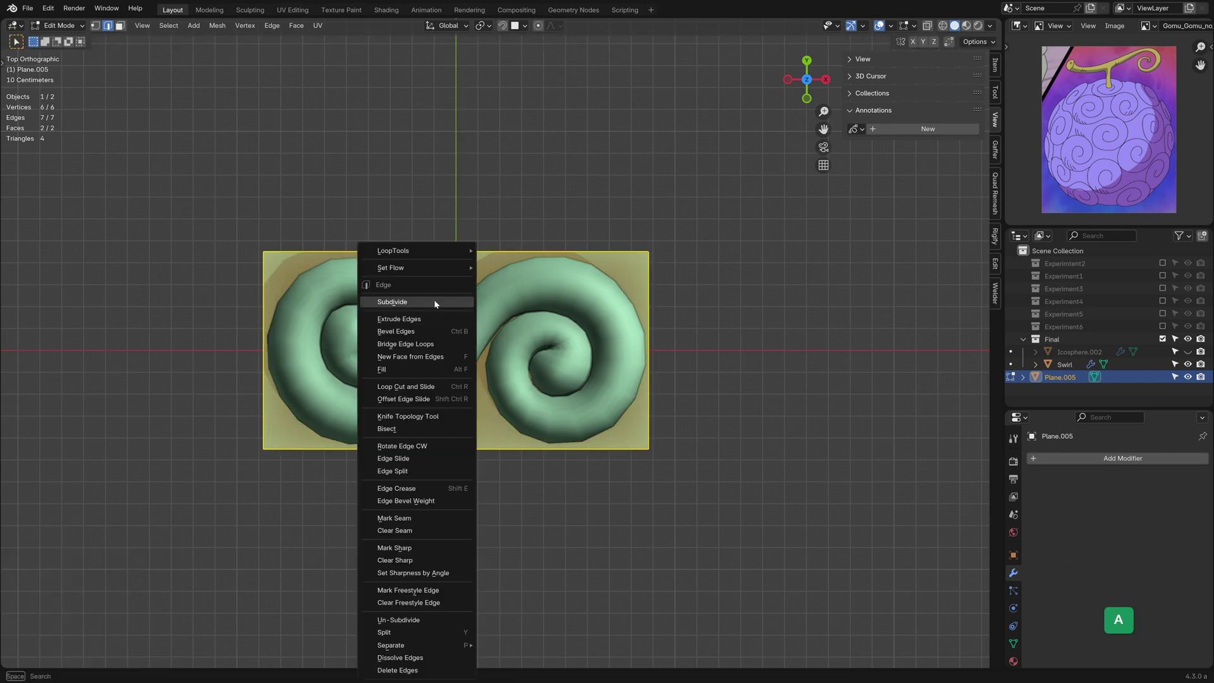
{"action": "left_click", "coordinate": [433, 299]}
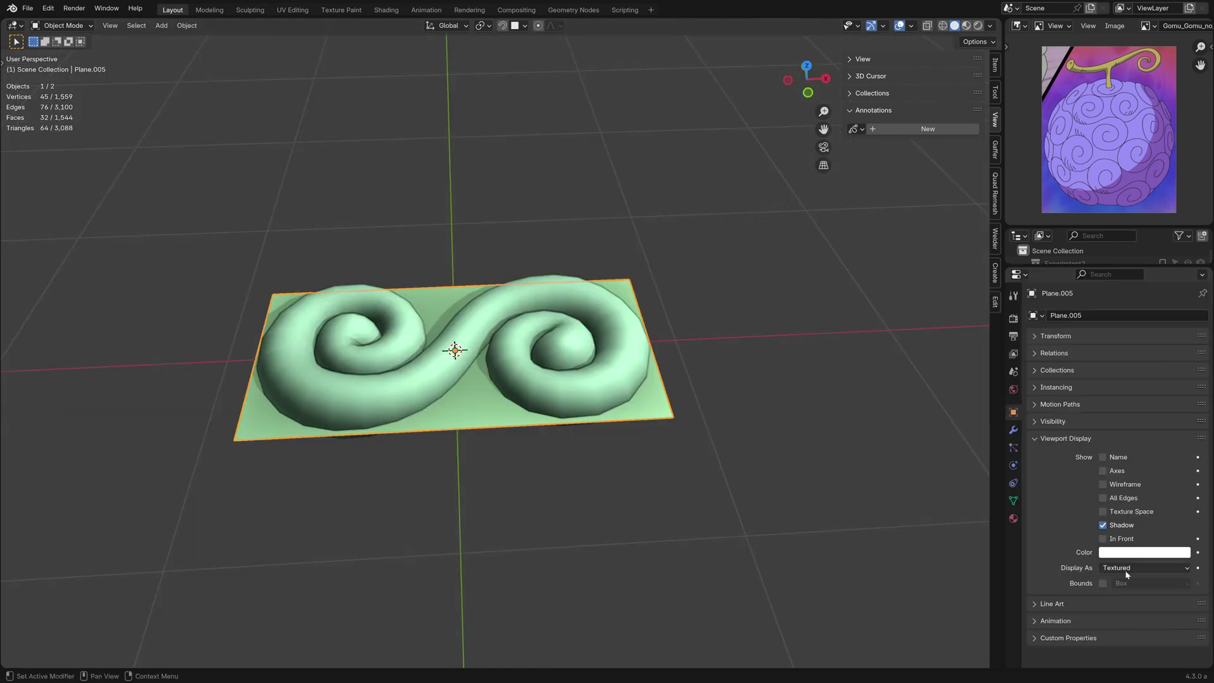
Display the grid plane as Wire, tweak a vertex position, and adjust the swirl's render subdivision level.
{"action": "left_click", "coordinate": [1127, 568]}
{"action": "left_click", "coordinate": [1127, 596]}
{"action": "key", "text": "Tab"}
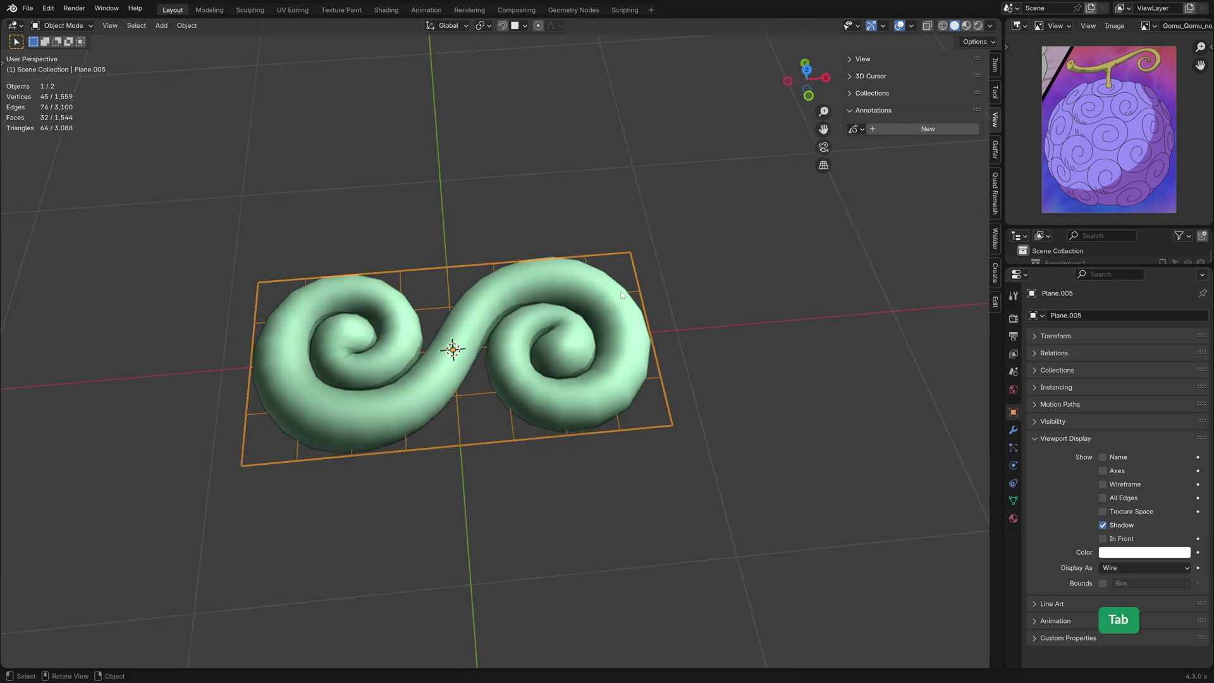
{"action": "key", "text": "Tab"}
{"action": "left_click", "coordinate": [663, 352]}
{"action": "key", "text": "g"}
{"action": "left_click", "coordinate": [648, 297]}
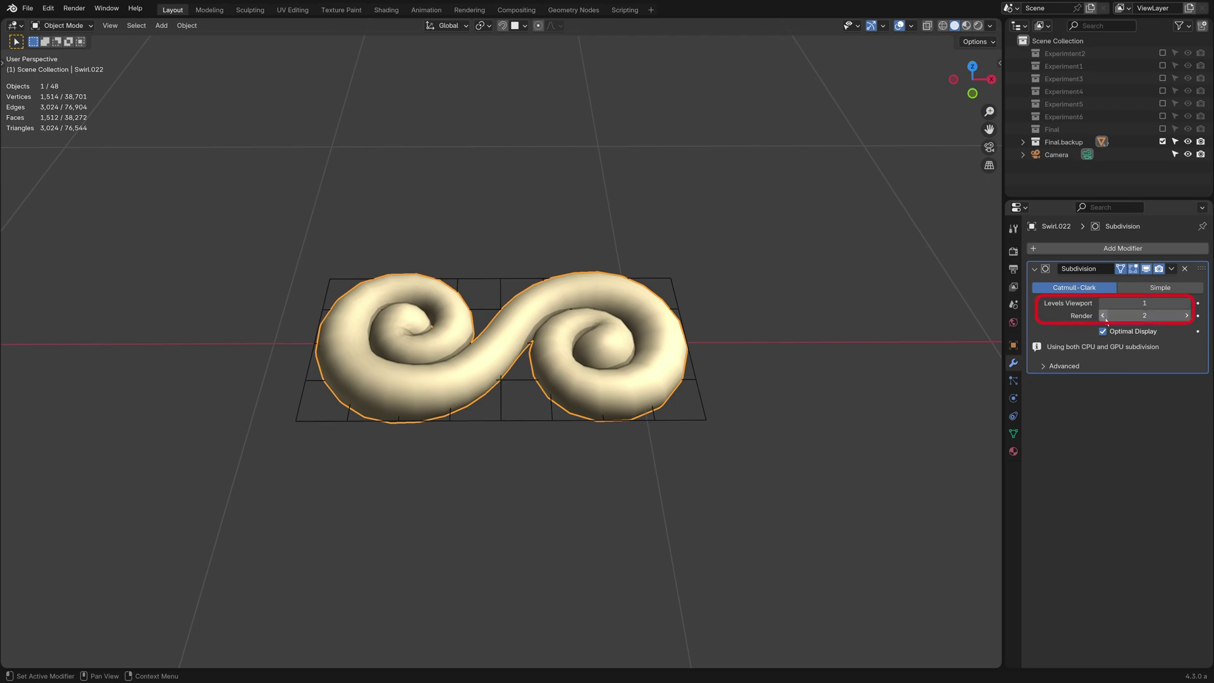
{"action": "left_click", "coordinate": [1104, 315]}
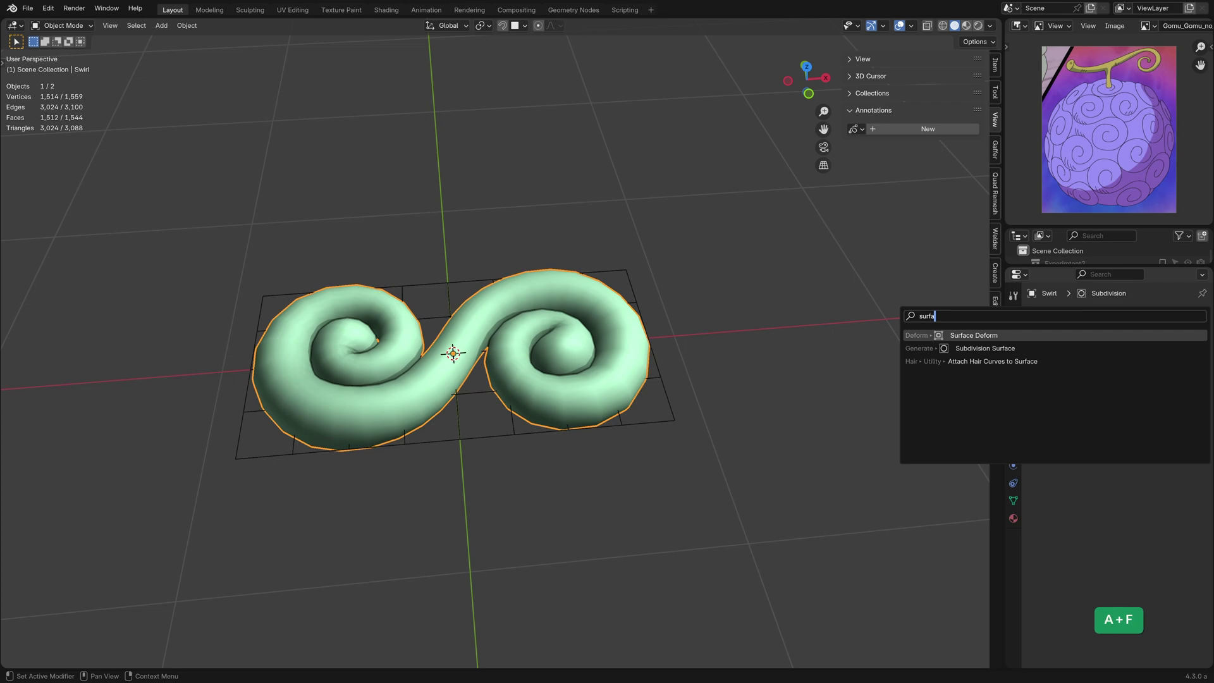
Add Surface Deform to the swirl, set its target to the grid plane Plane.005, and bind it.
{"action": "key", "text": "Return"}
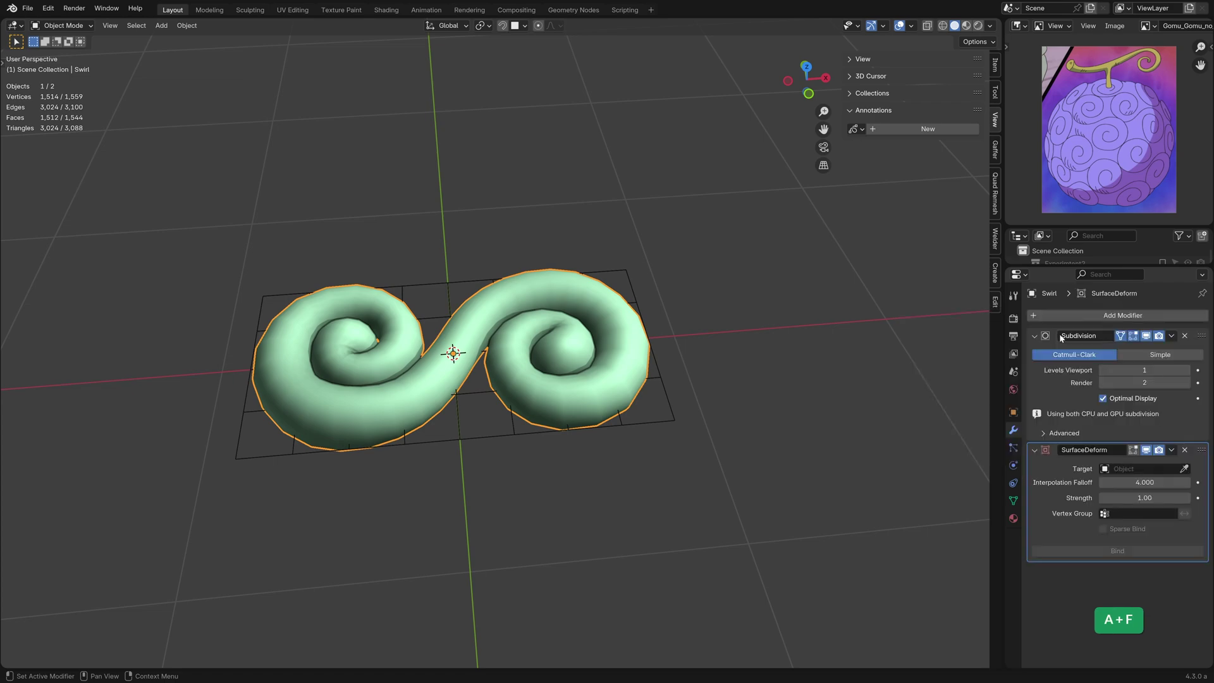
{"action": "left_click", "coordinate": [1184, 468]}
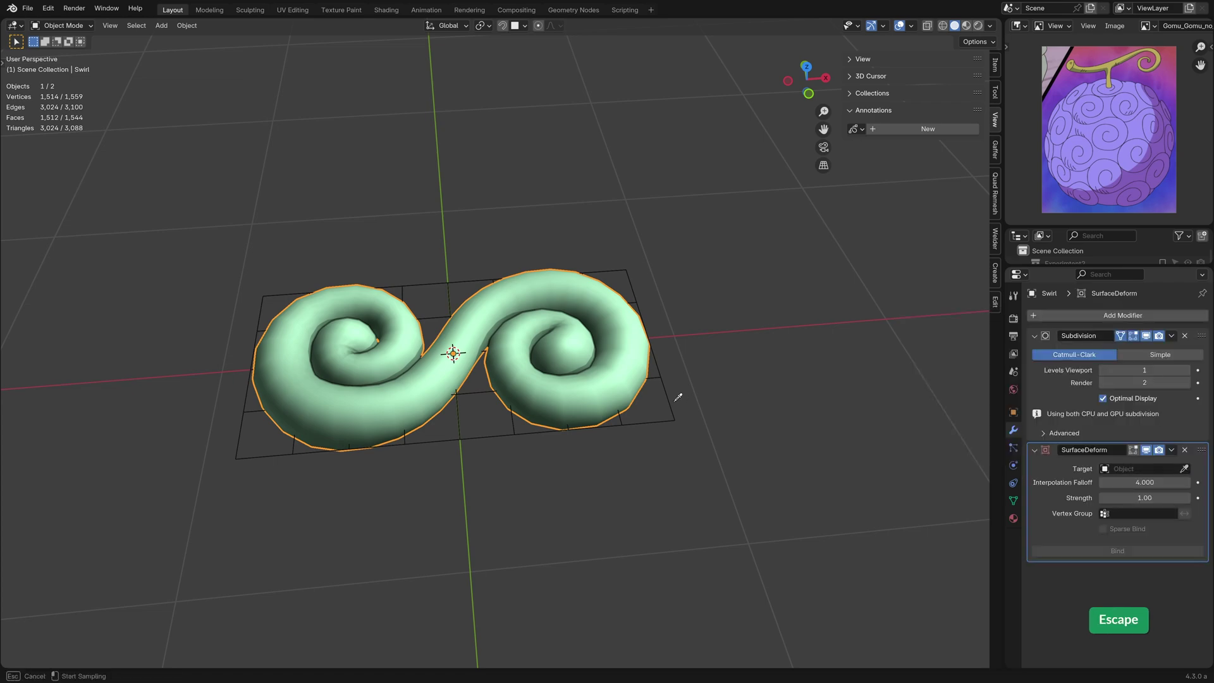
{"action": "left_click", "coordinate": [673, 401]}
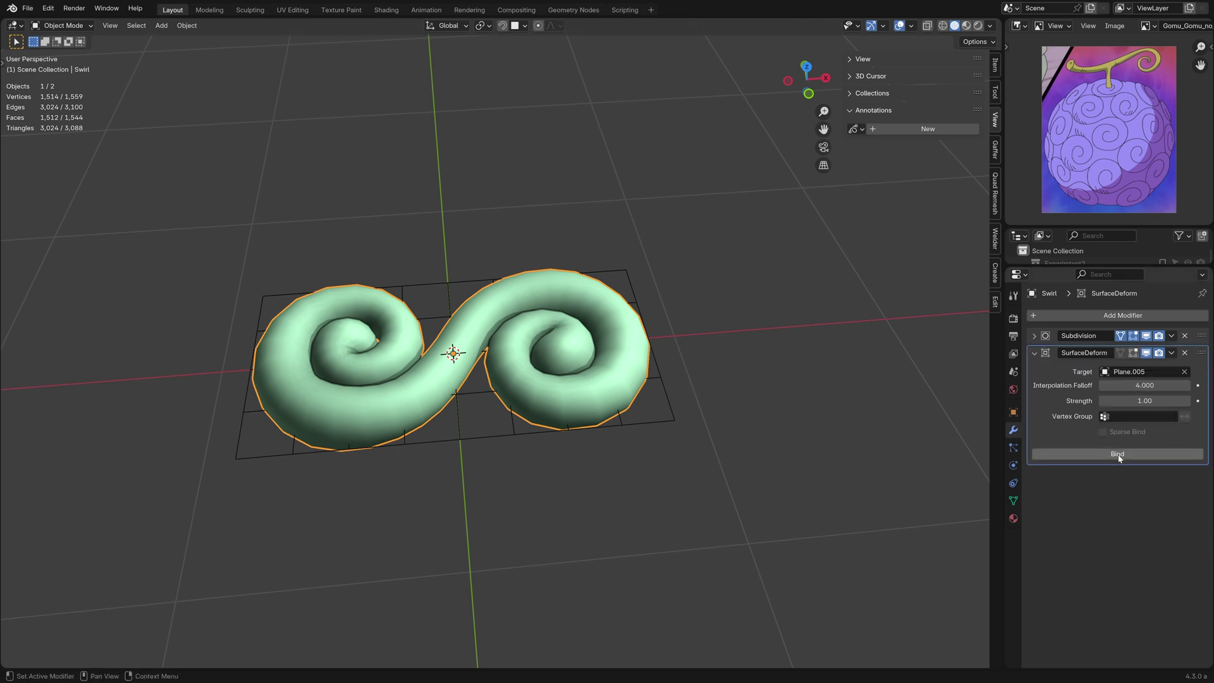
{"action": "left_click", "coordinate": [1119, 454]}
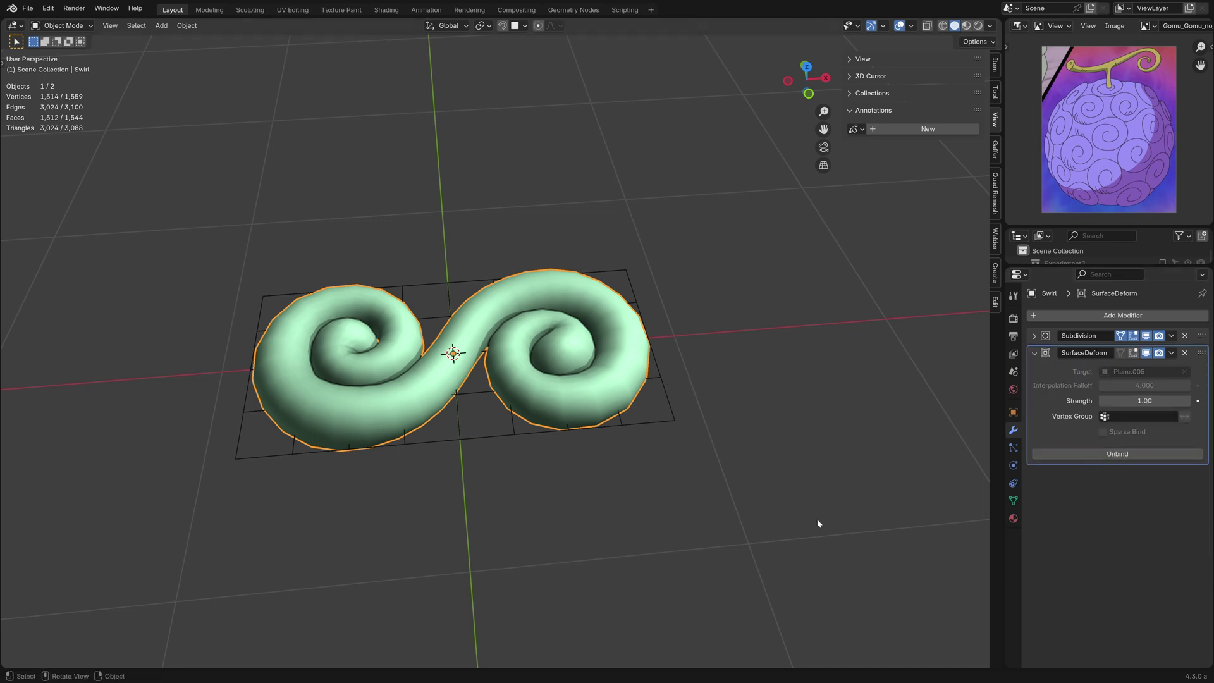
{"action": "left_click", "coordinate": [675, 424]}
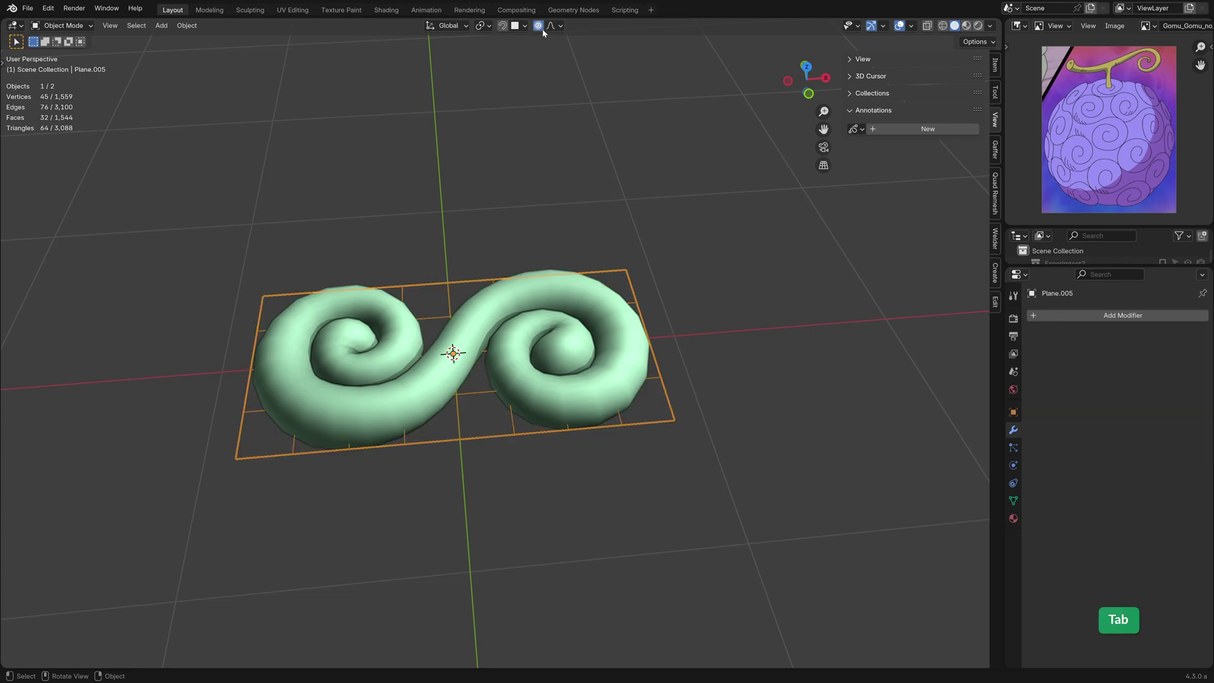
{"action": "key", "text": "Tab"}
{"action": "left_click", "coordinate": [505, 396]}
{"action": "key", "text": "g"}
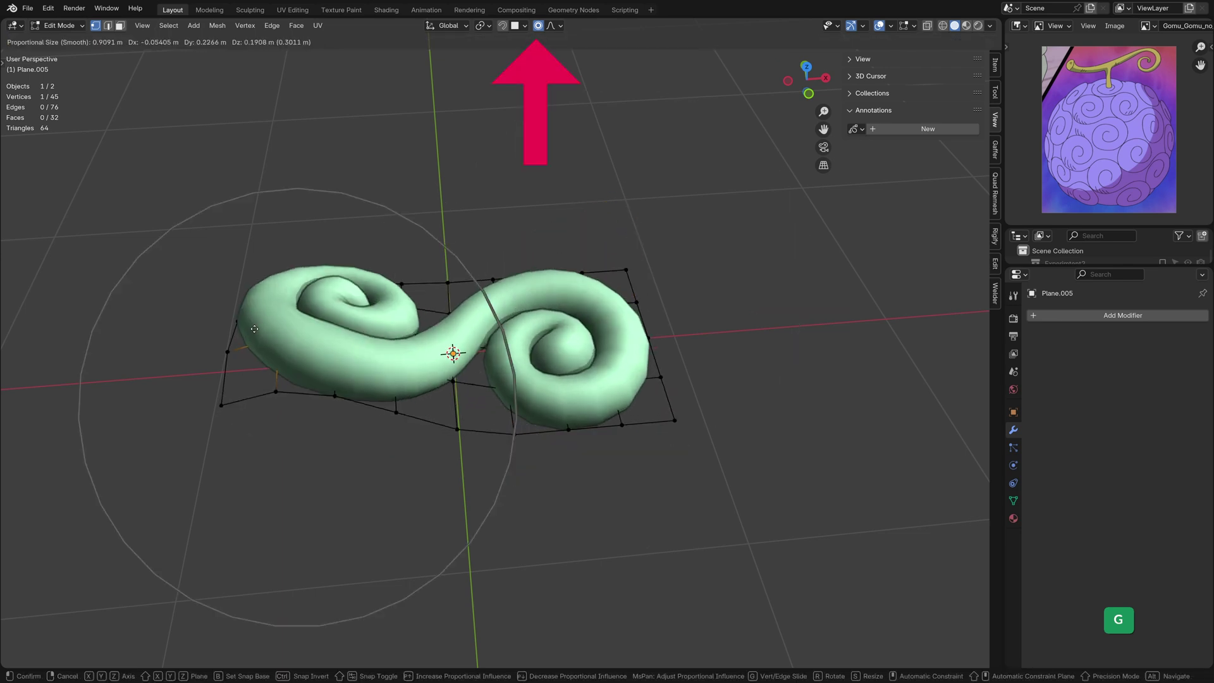
{"action": "right_click", "coordinate": [257, 316]}
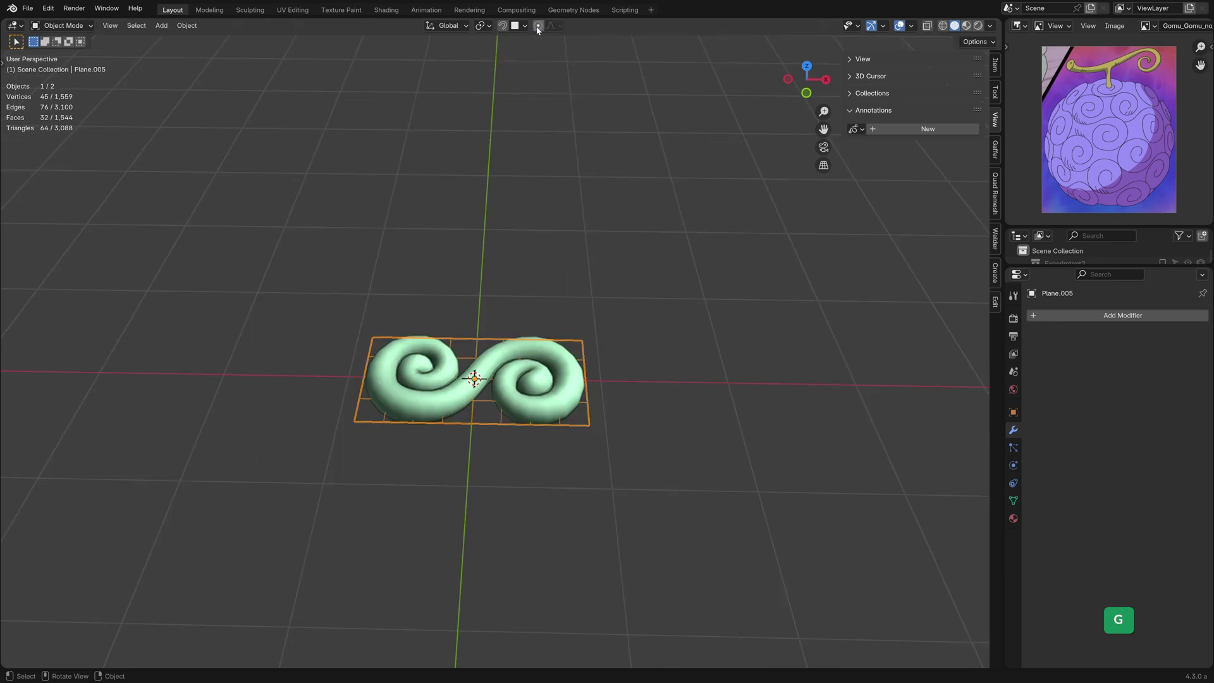
{"action": "key", "text": "g"}
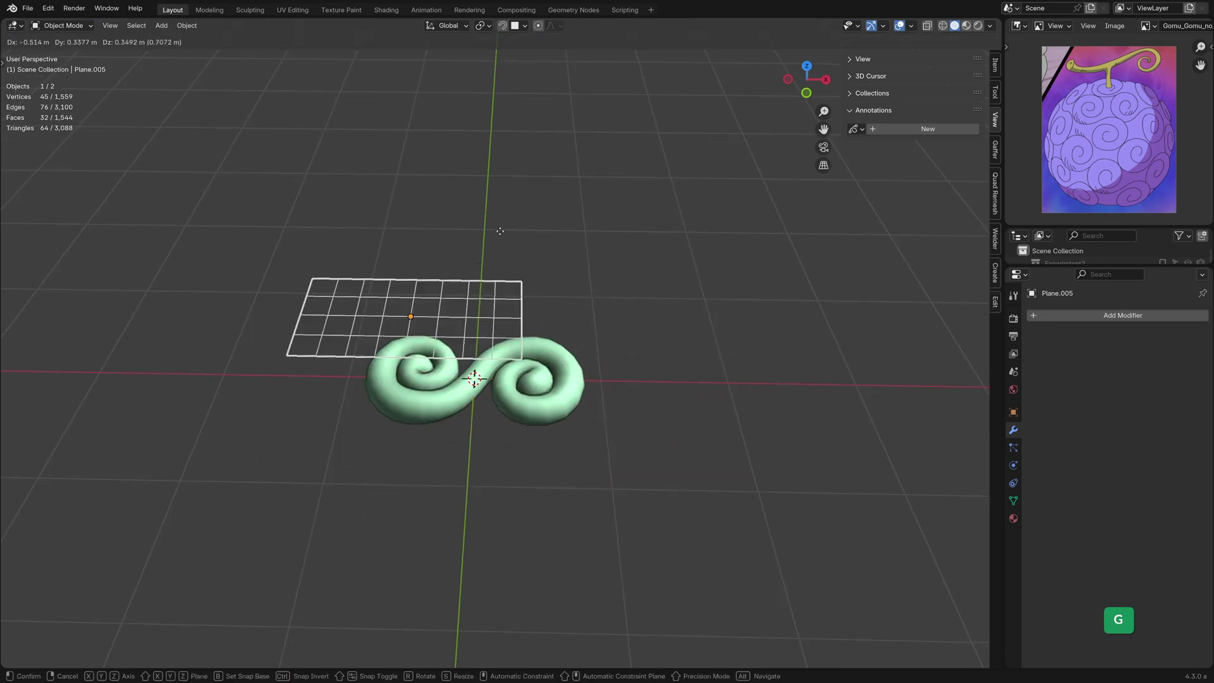
{"action": "left_click", "coordinate": [555, 265]}
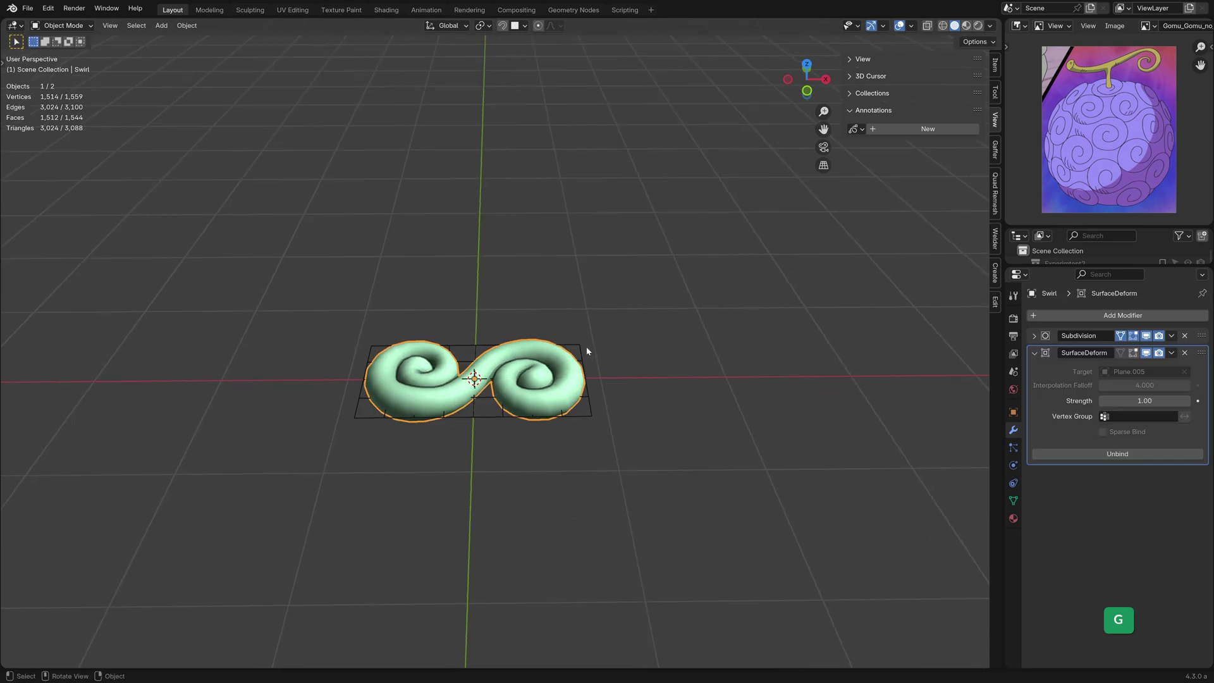
{"action": "scroll", "coordinate": [590, 309], "scroll_direction": "up", "scroll_amount": 3}
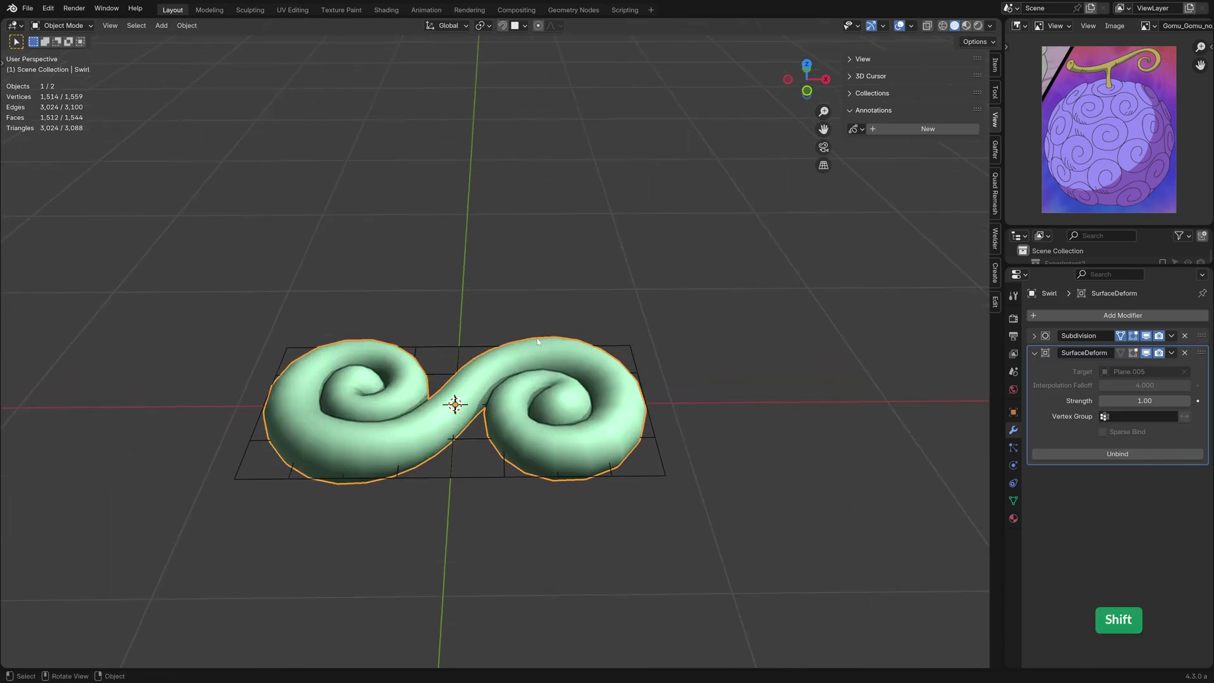
Parent the swirl to the grid plane and lift the plane with the swirl following.
{"action": "left_click", "coordinate": [631, 354], "text": "shift"}
{"action": "key", "text": "ctrl+p"}
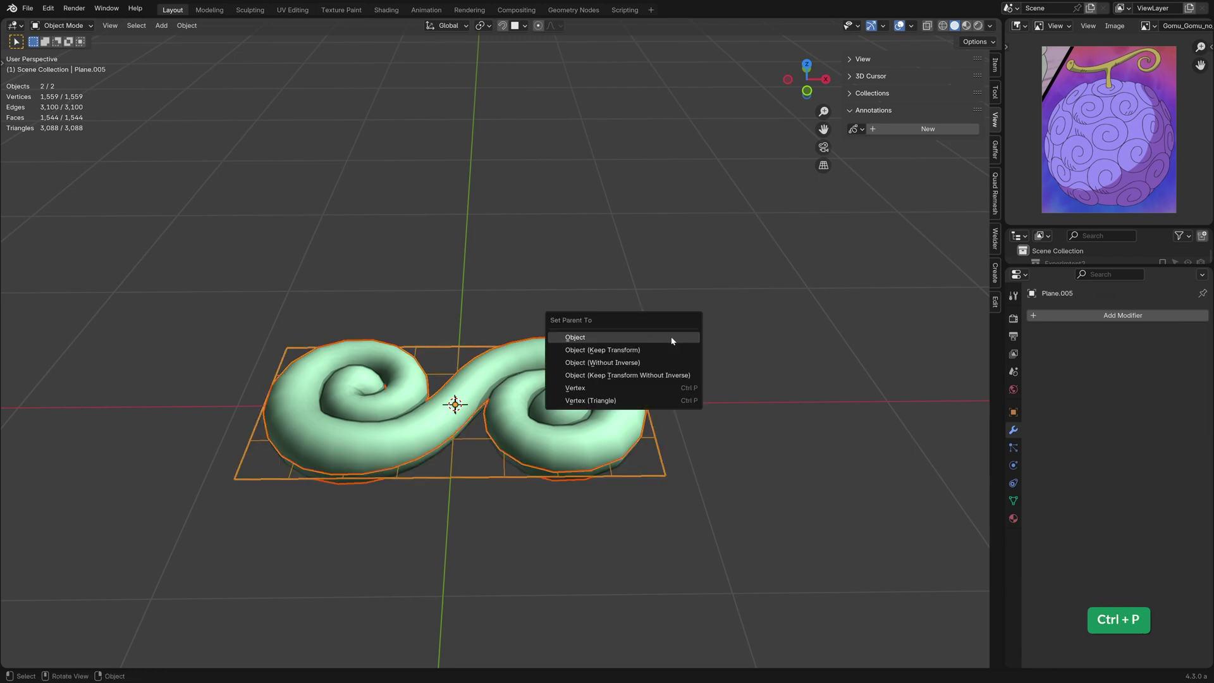
{"action": "left_click", "coordinate": [673, 340]}
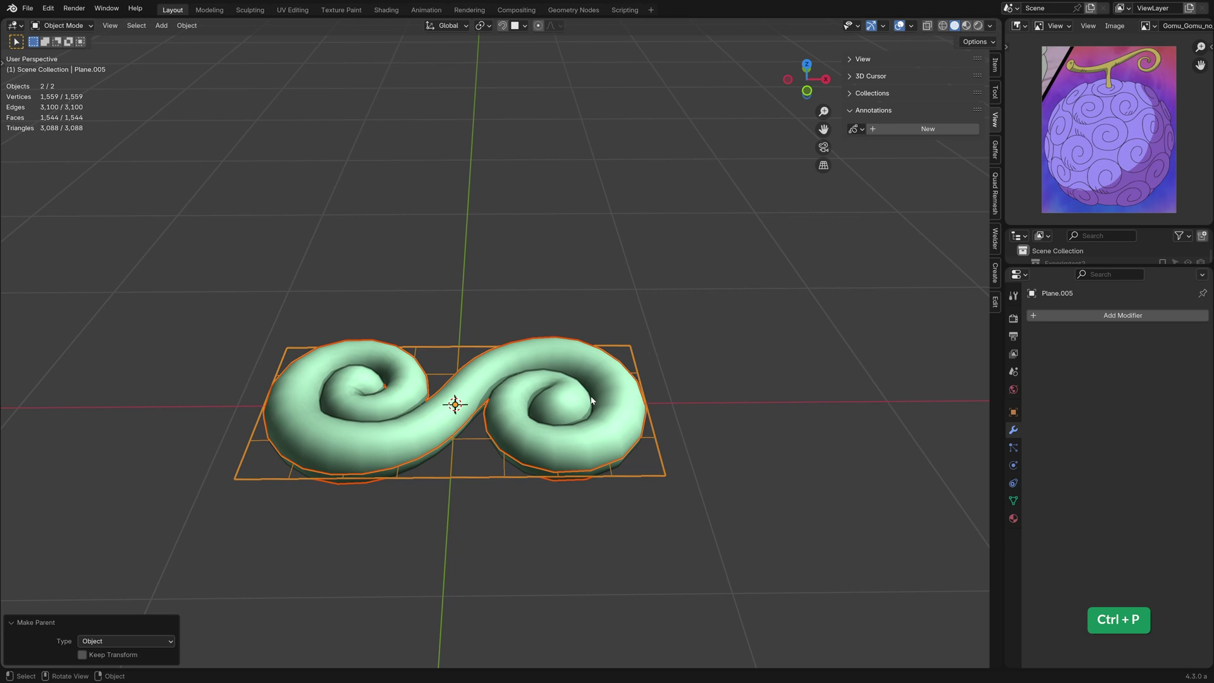
{"action": "left_click", "coordinate": [633, 361]}
{"action": "key", "text": "g"}
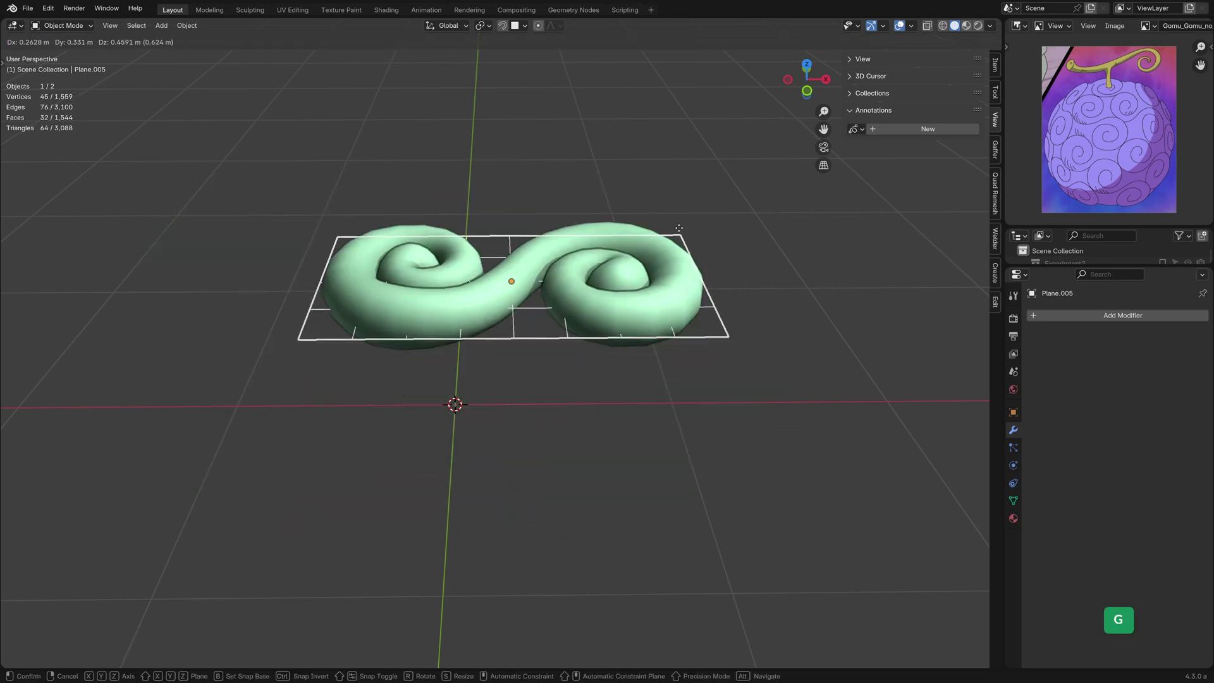
{"action": "left_click", "coordinate": [745, 247]}
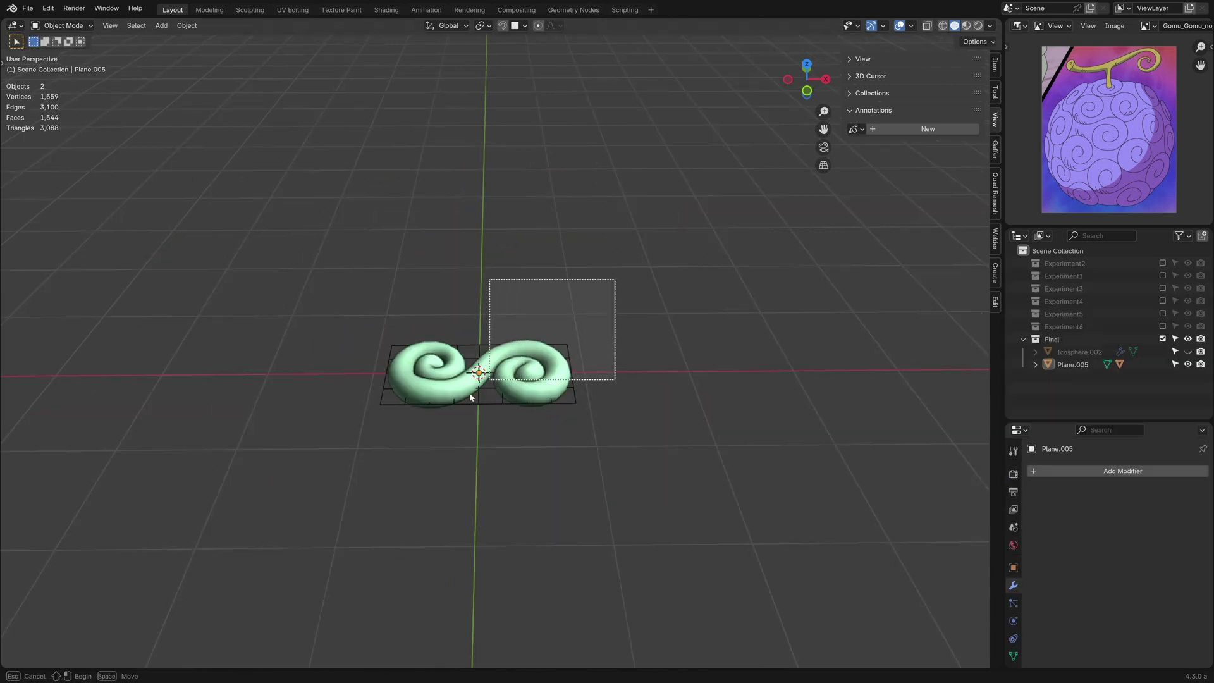
Move the swirl and plane aside along X and unhide the icosphere.
{"action": "left_click_drag", "start_coordinate": [616, 279], "coordinate": [452, 405]}
{"action": "key", "text": "g"}
{"action": "key", "text": "x"}
{"action": "left_click", "coordinate": [834, 445]}
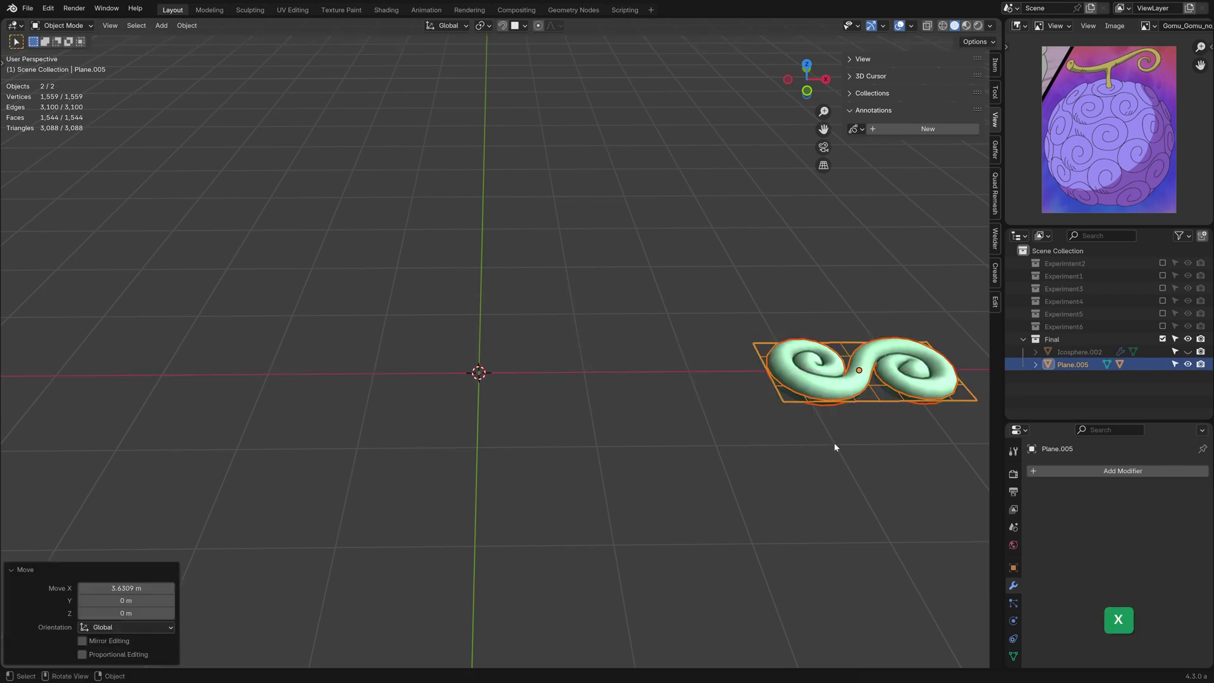
{"action": "key", "text": "alt+h"}
Duplicate the swirl with its plane onto the icosphere and shrink the copy to about half size.
{"action": "middle_click_drag", "start_coordinate": [791, 270], "coordinate": [940, 380]}
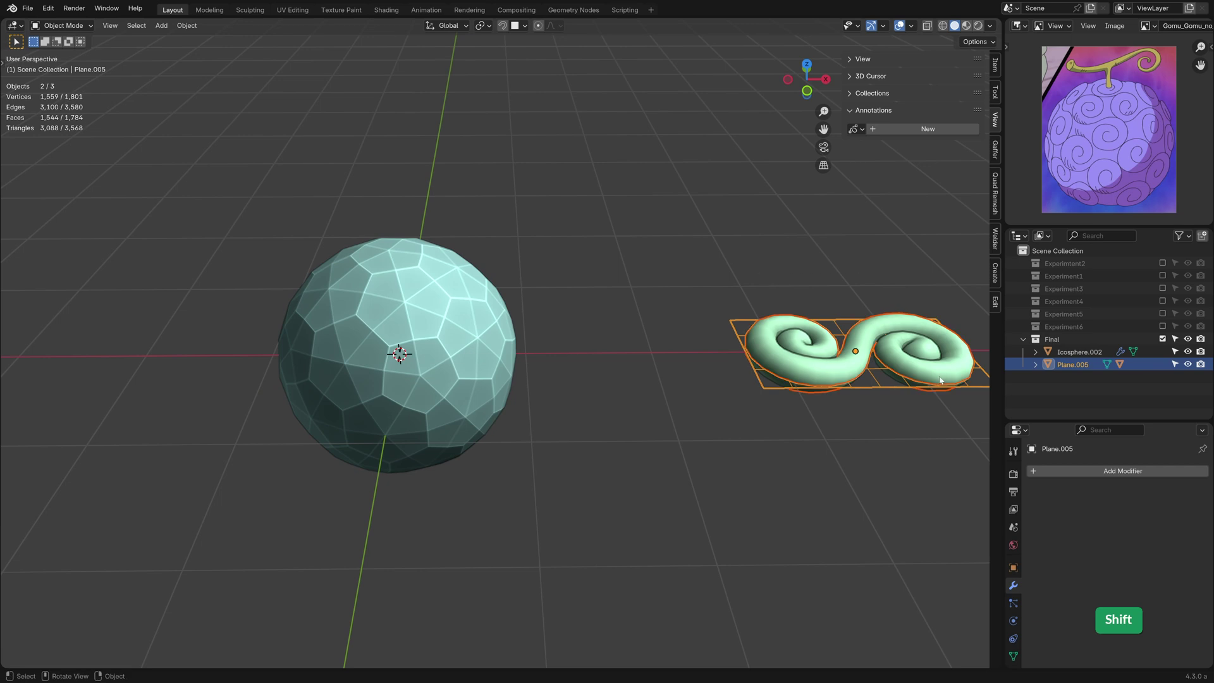
{"action": "key", "text": "shift+d"}
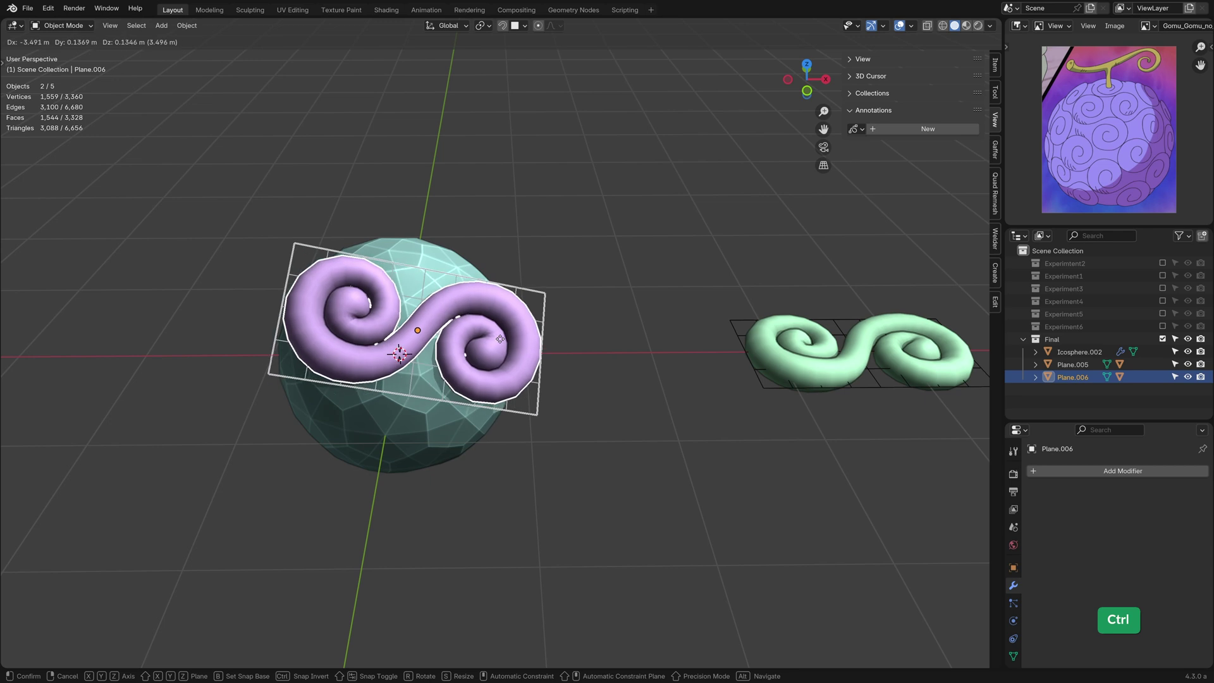
{"action": "left_click", "coordinate": [521, 354]}
{"action": "key", "text": "s"}
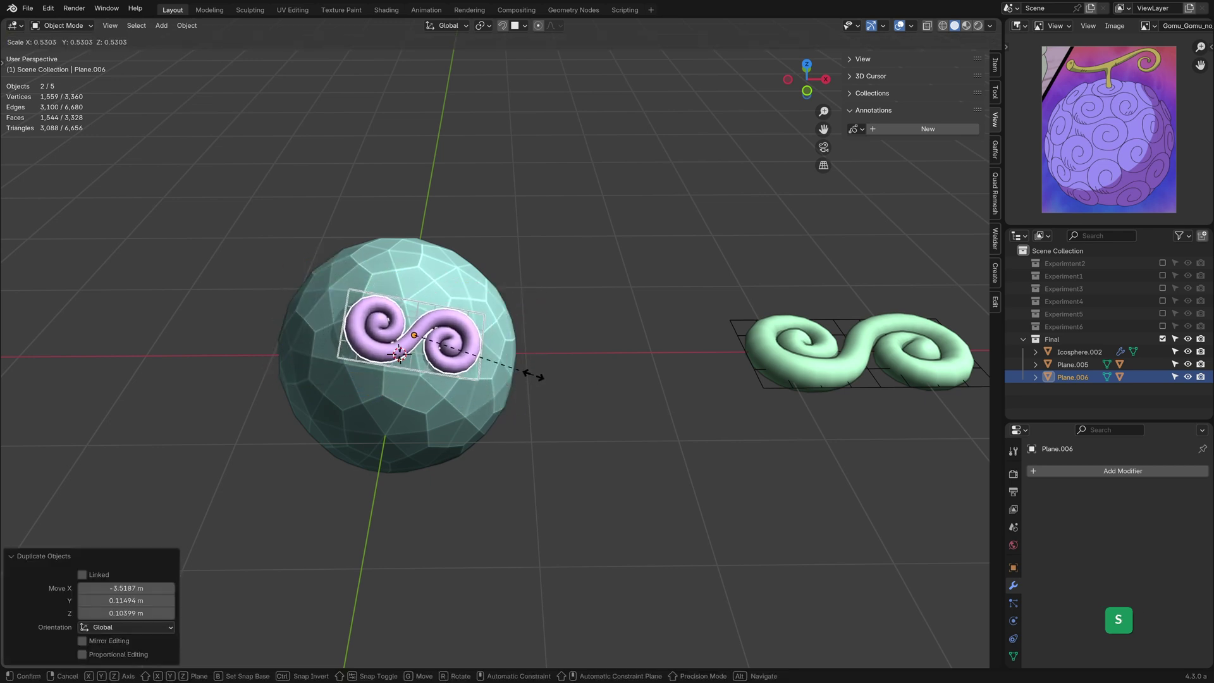
{"action": "left_click", "coordinate": [531, 377]}
{"action": "scroll", "coordinate": [505, 350], "scroll_direction": "up", "scroll_amount": 2}
Rotate the purple swirl copy upright across the sphere's front and move it over the sphere.
{"action": "key", "text": "r"}
{"action": "left_click", "coordinate": [387, 409]}
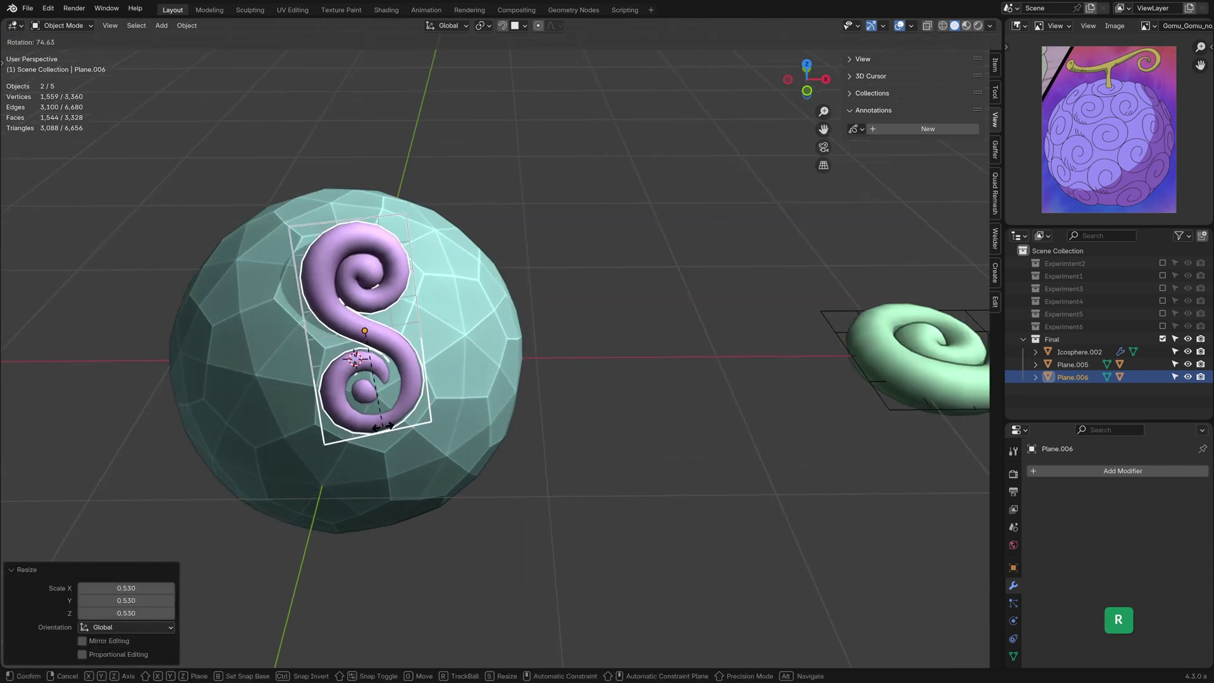
{"action": "key", "text": "r"}
{"action": "left_click", "coordinate": [385, 407]}
{"action": "key", "text": "r"}
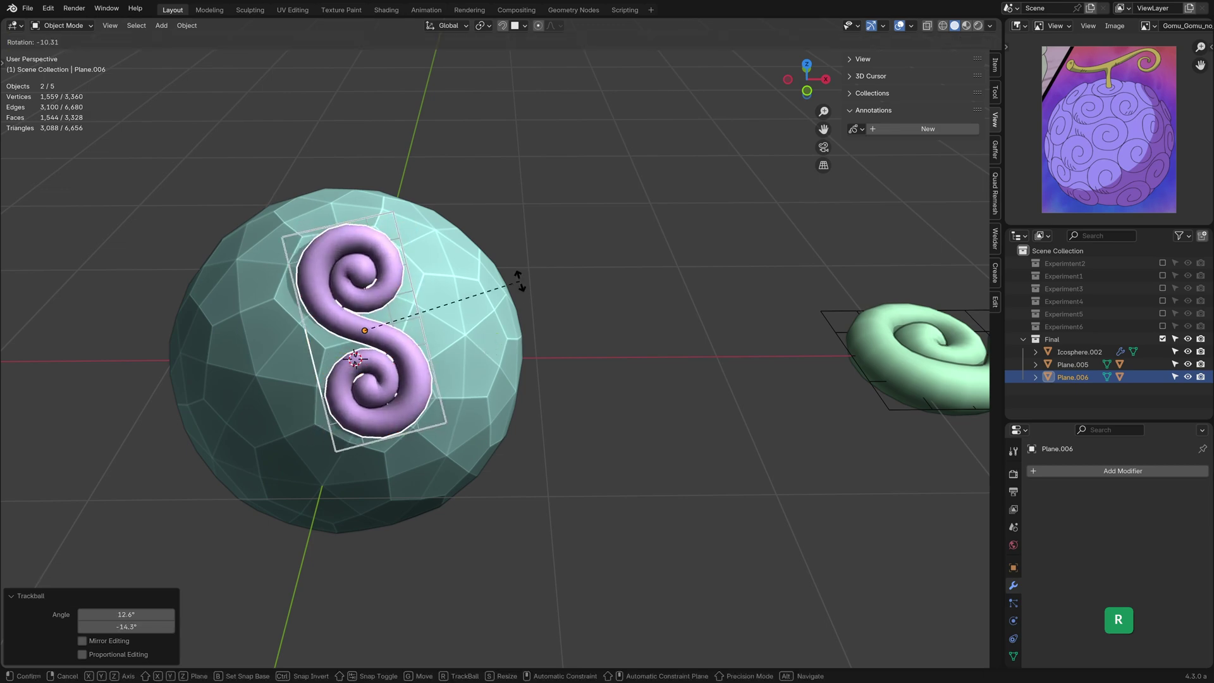
{"action": "left_click", "coordinate": [512, 299]}
{"action": "key", "text": "g"}
Add a Shrinkwrap modifier targeting the icosphere with wrap method Project and Negative enabled.
{"action": "key", "text": "ctrl+2"}
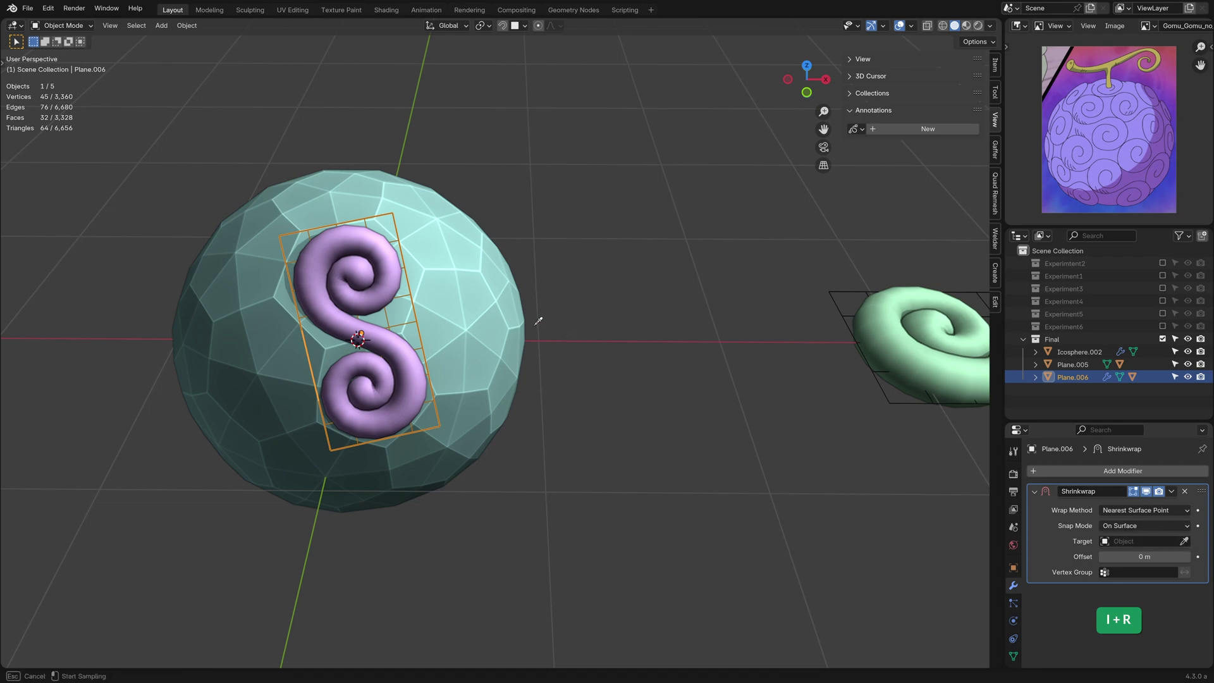
{"action": "left_click", "coordinate": [518, 307]}
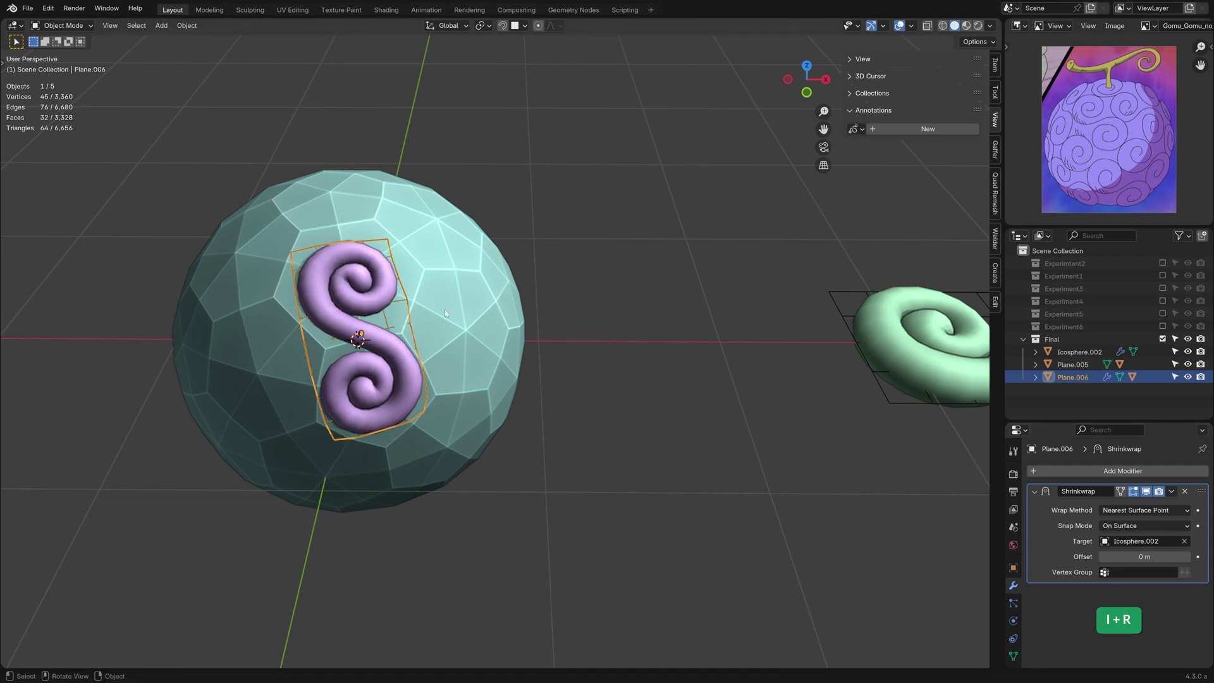
{"action": "middle_click_drag", "start_coordinate": [445, 309], "coordinate": [531, 285]}
{"action": "left_click", "coordinate": [1143, 509]}
{"action": "left_click", "coordinate": [1138, 538]}
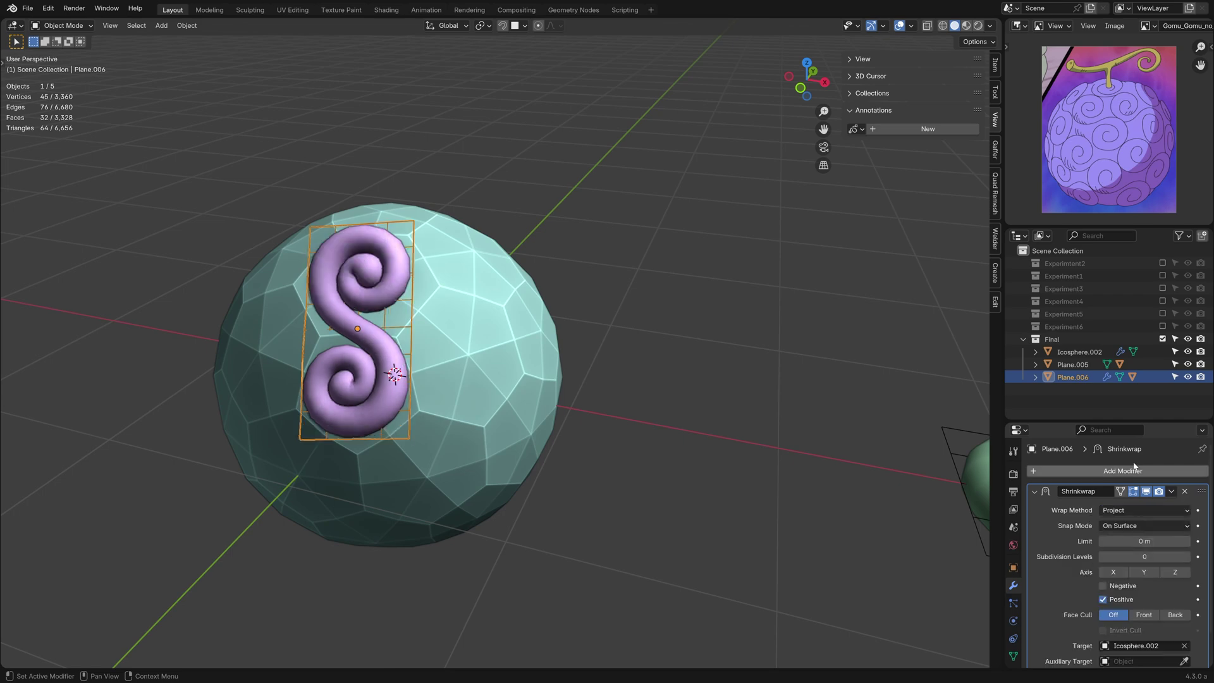
{"action": "left_click_drag", "start_coordinate": [1127, 422], "coordinate": [1127, 248]}
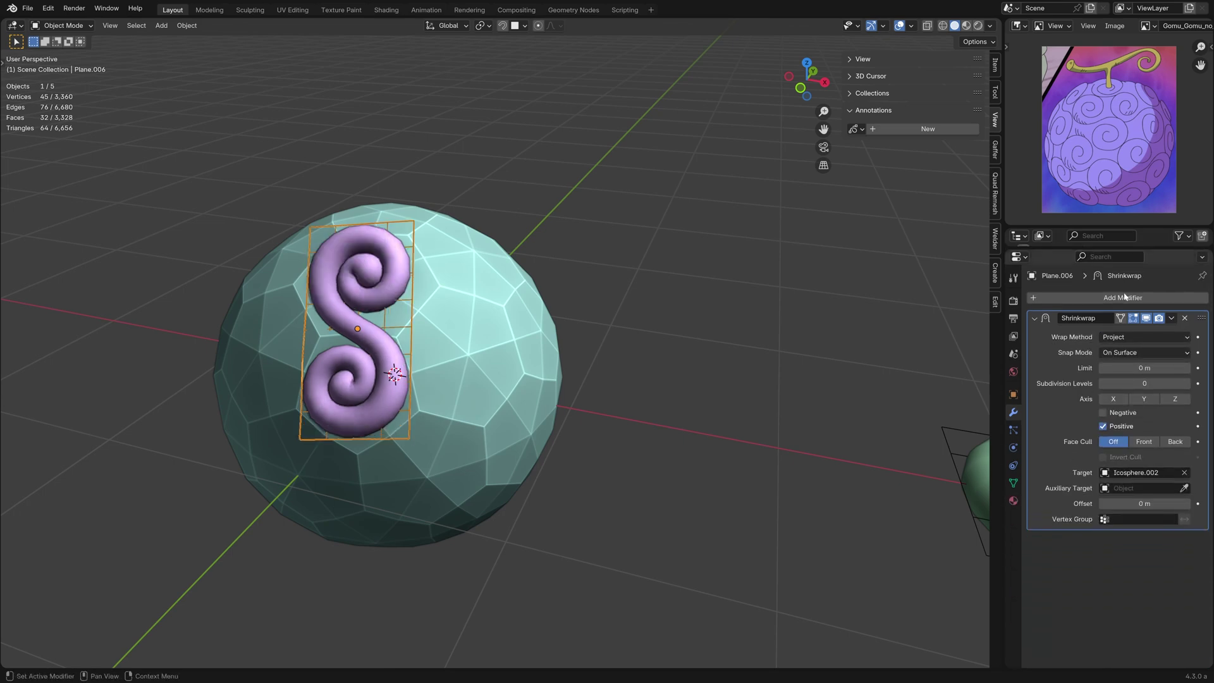
{"action": "left_click", "coordinate": [1103, 412]}
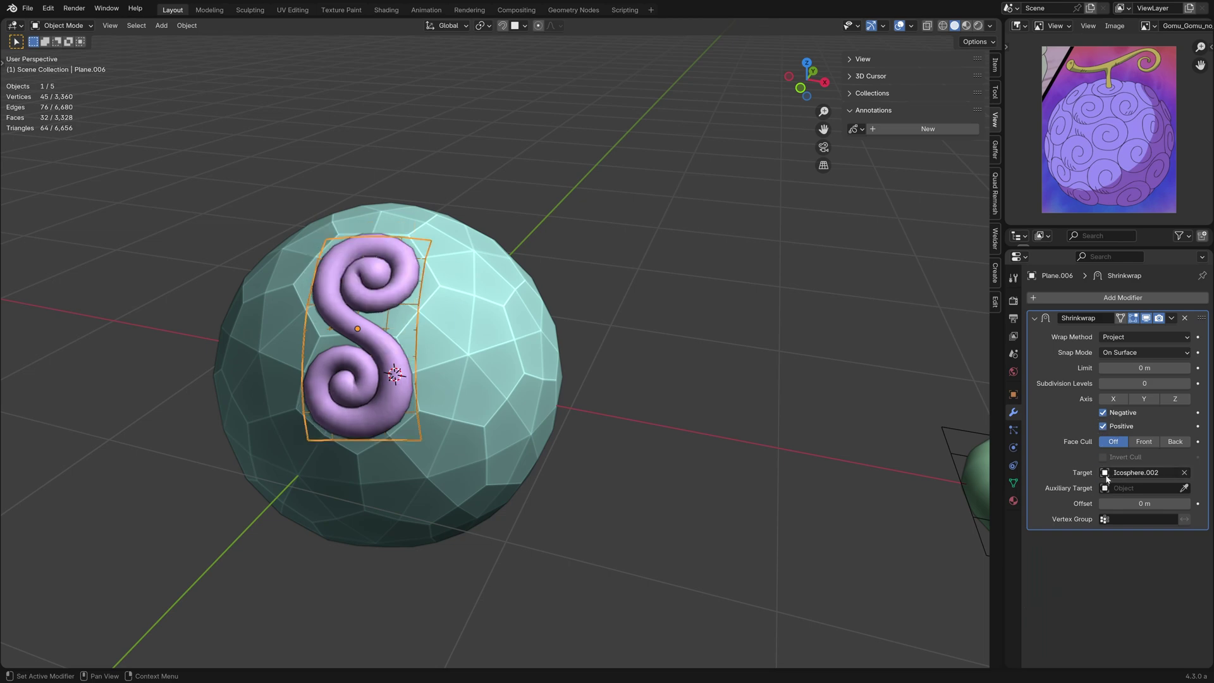
Inspect the wrapped swirl and nudge the purple swirl slightly on the sphere.
{"action": "middle_click_drag", "start_coordinate": [627, 285], "coordinate": [648, 319]}
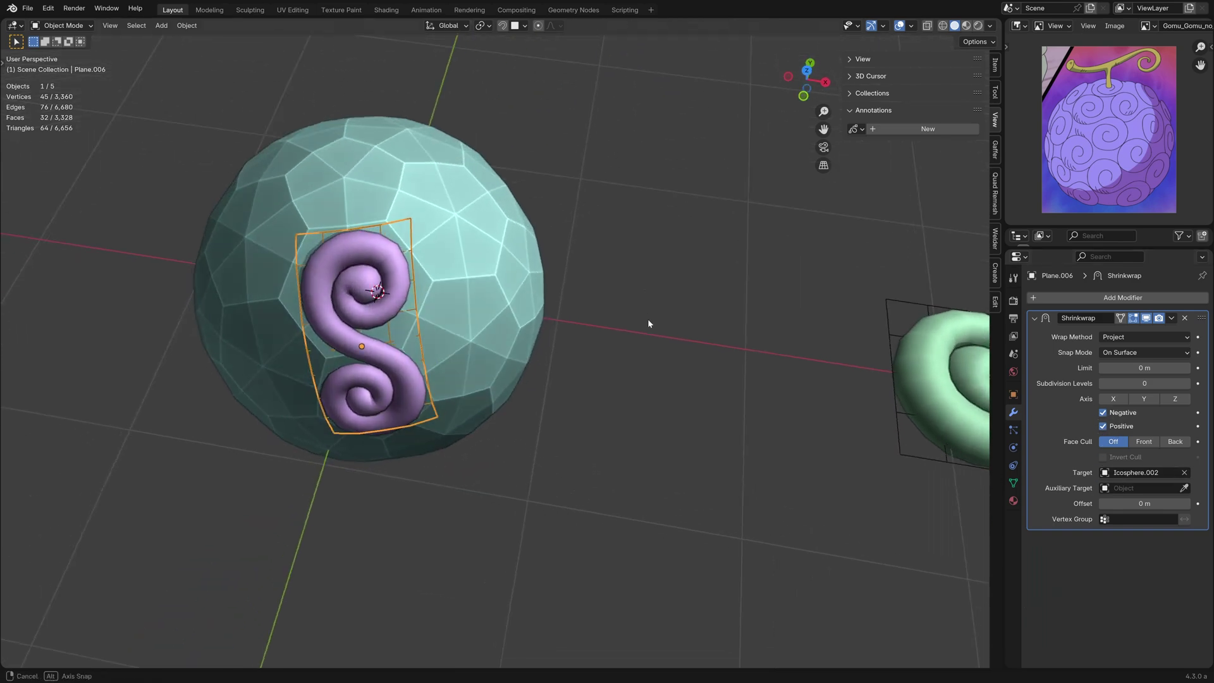
{"action": "left_click", "coordinate": [398, 216]}
{"action": "left_click", "coordinate": [409, 222]}
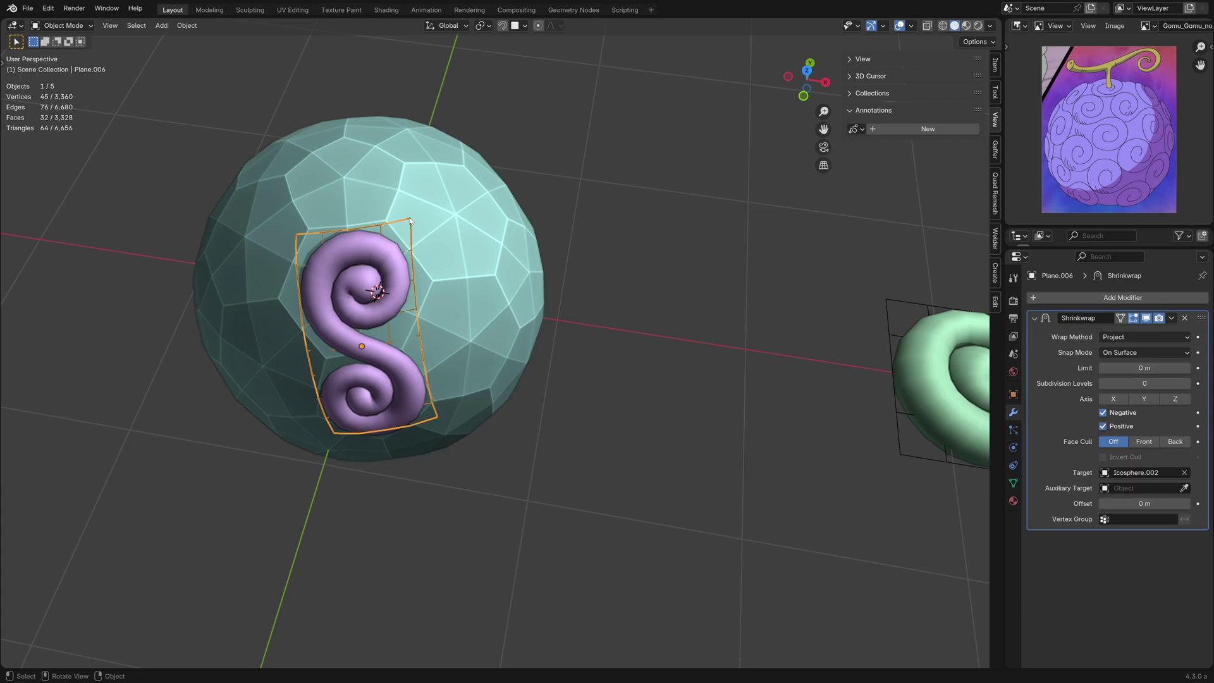
{"action": "key", "text": "g"}
Rotate the purple swirl and paste its scale value onto the green swirl Plane.005.
{"action": "left_click", "coordinate": [483, 229]}
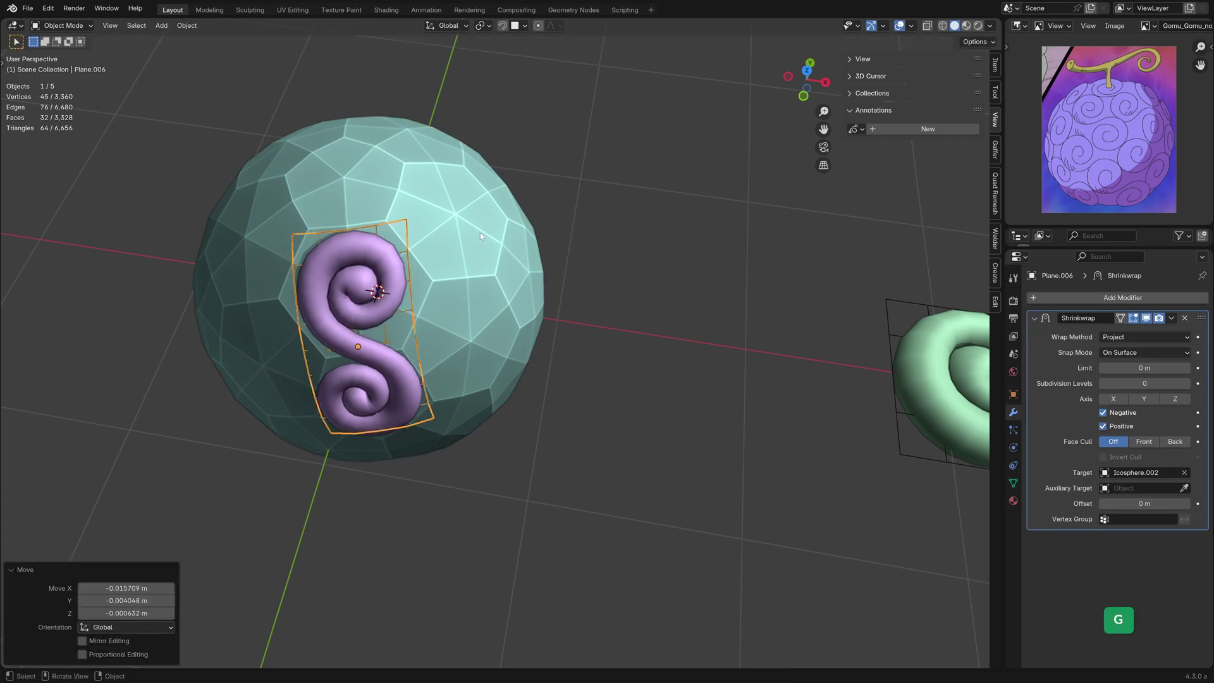
{"action": "mouse_move", "coordinate": [482, 233]}
{"action": "middle_mouse_down"}
{"action": "mouse_move", "coordinate": [527, 165]}
{"action": "mouse_move", "coordinate": [605, 150]}
{"action": "mouse_move", "coordinate": [568, 169]}
{"action": "middle_mouse_up"}
{"action": "key", "text": "r"}
{"action": "left_click", "coordinate": [523, 177]}
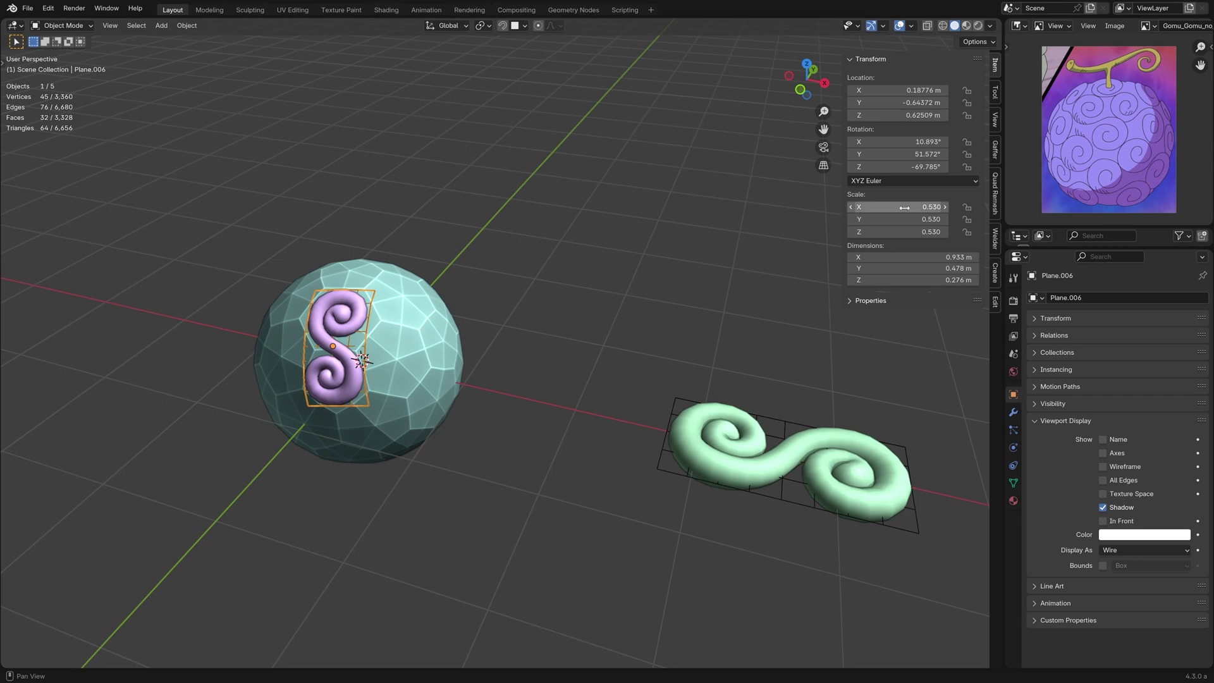
{"action": "key", "text": "ctrl+c"}
{"action": "left_click", "coordinate": [785, 418]}
{"action": "key", "text": "ctrl+v"}
{"action": "key", "text": "Return"}
Duplicate the green swirl onto the sphere and rotate the copy freely into place.
{"action": "key", "text": "n"}
{"action": "key", "text": "shift+d"}
{"action": "left_click", "coordinate": [504, 330]}
{"action": "scroll", "coordinate": [504, 330], "scroll_direction": "up", "scroll_amount": 4}
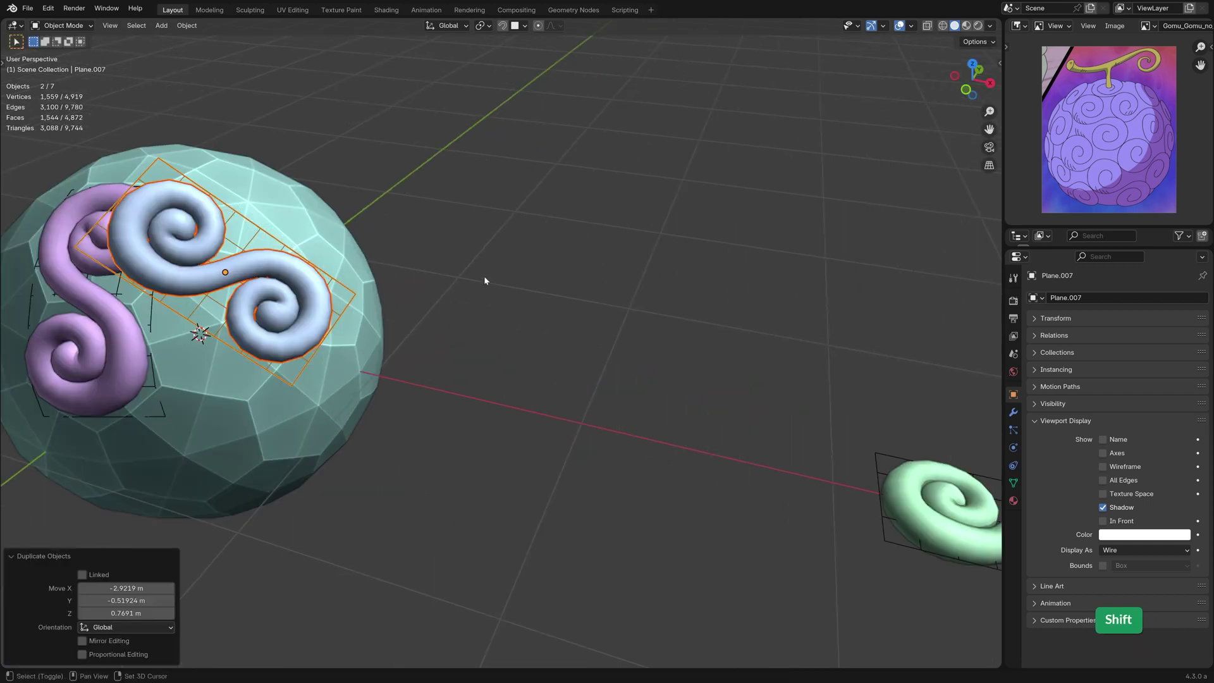
{"action": "middle_click_drag", "start_coordinate": [556, 302], "coordinate": [664, 360]}
{"action": "key", "text": "r"}
{"action": "left_click", "coordinate": [759, 361]}
{"action": "key", "text": "r"}
{"action": "key", "text": "r"}
{"action": "left_click", "coordinate": [665, 387]}
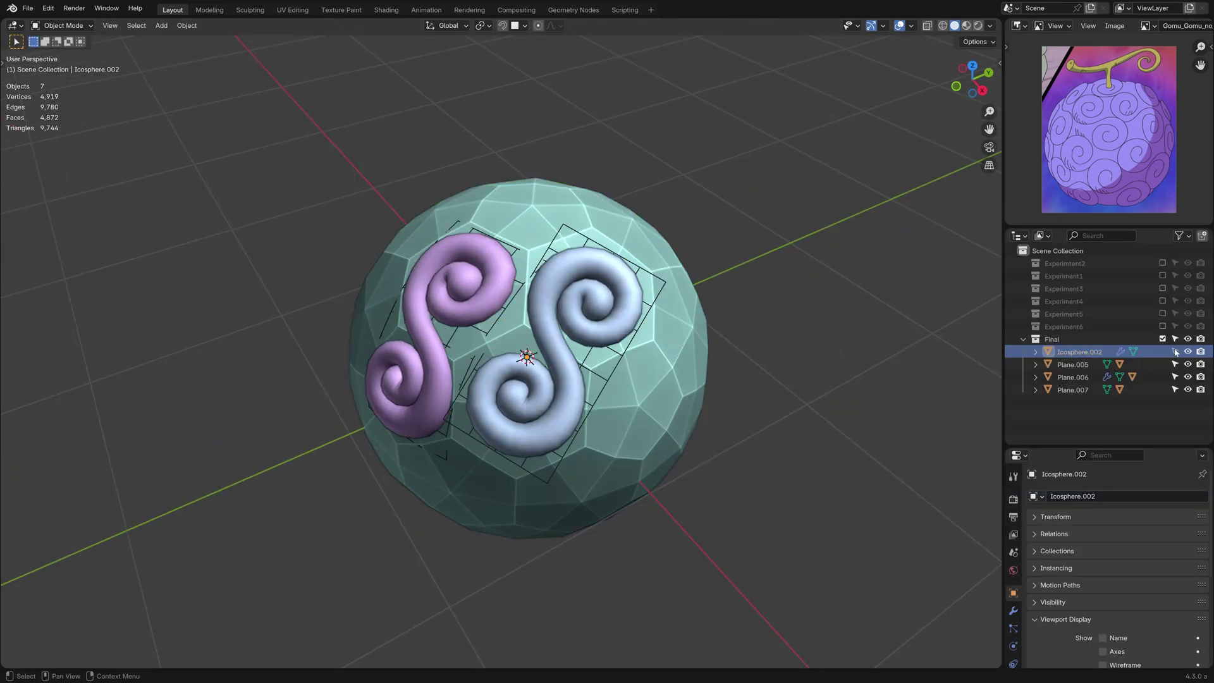
Copy the purple swirl's modifiers to the duplicate Plane.007 via Ctrl+L and view the covered sphere from above.
{"action": "left_click", "coordinate": [1078, 351]}
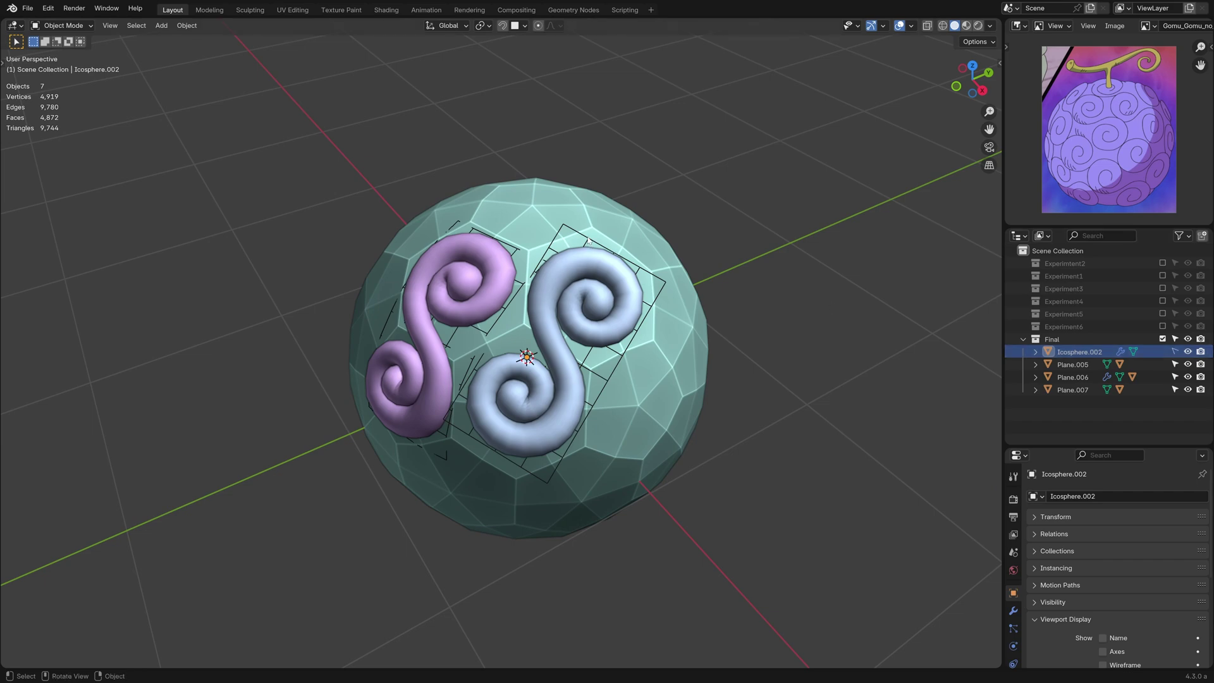
{"action": "left_click", "coordinate": [585, 241]}
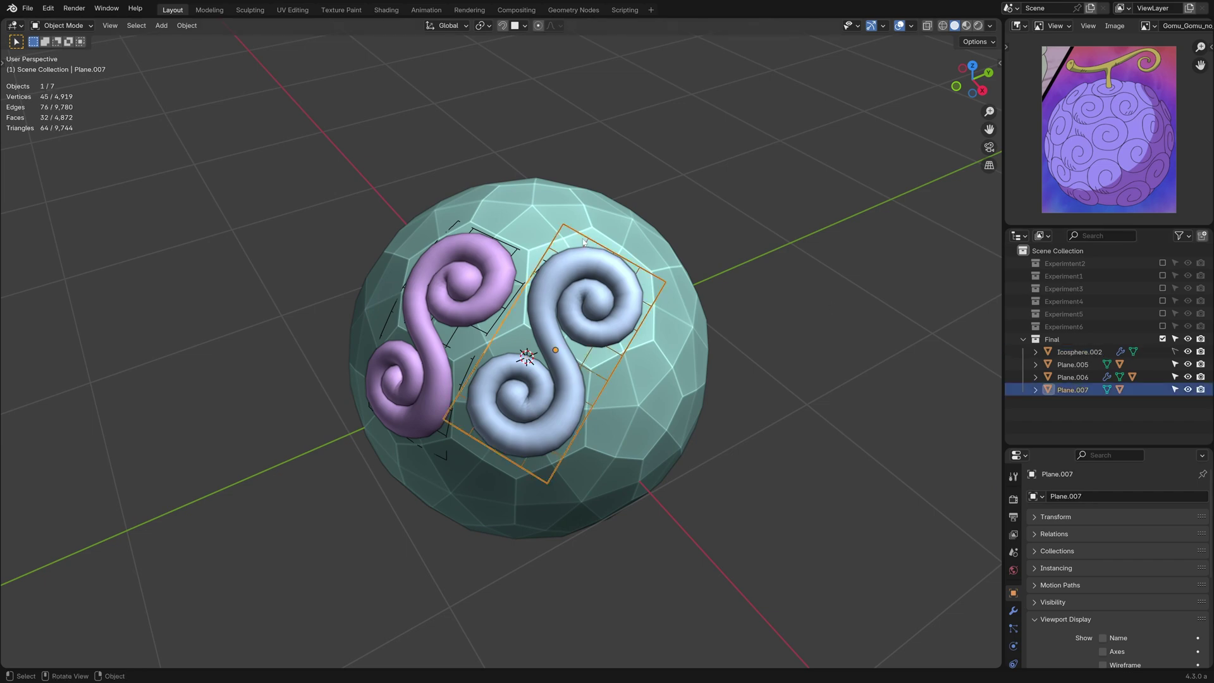
{"action": "left_click", "coordinate": [528, 356], "text": "shift"}
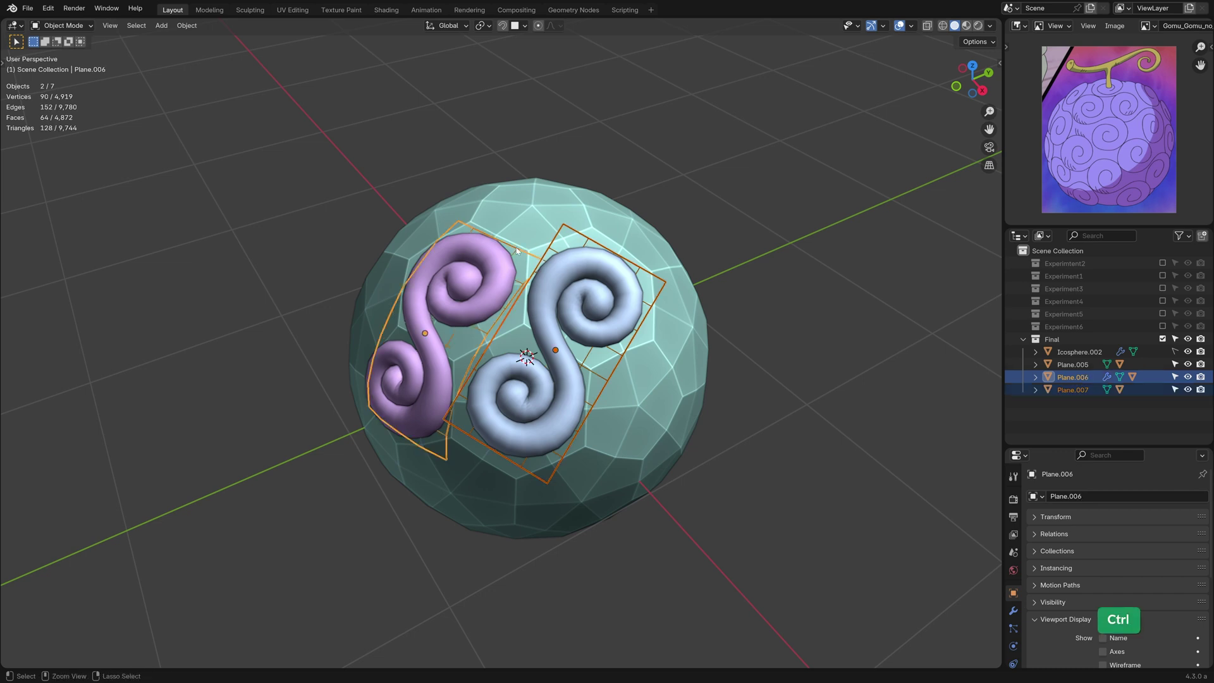
{"action": "key", "text": "ctrl+l"}
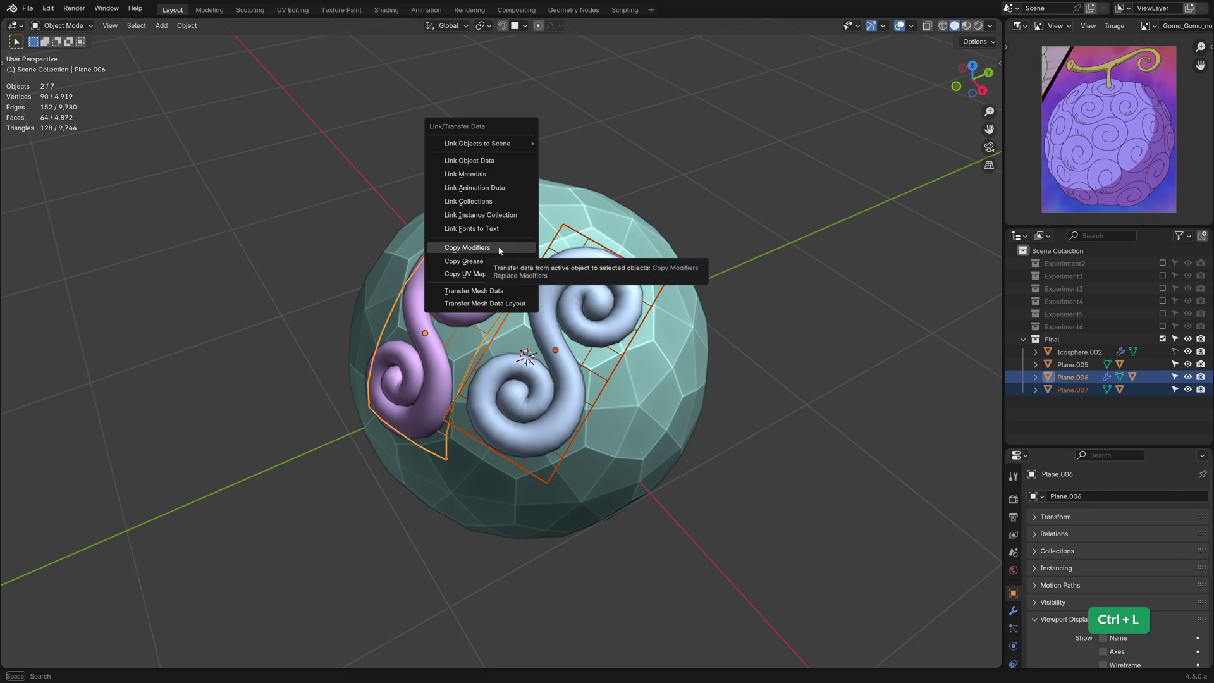
{"action": "left_click", "coordinate": [499, 249]}
{"action": "left_click", "coordinate": [718, 286]}
{"action": "mouse_move", "coordinate": [718, 286]}
{"action": "middle_mouse_down"}
{"action": "mouse_move", "coordinate": [788, 203]}
{"action": "mouse_move", "coordinate": [774, 283]}
{"action": "middle_mouse_up"}
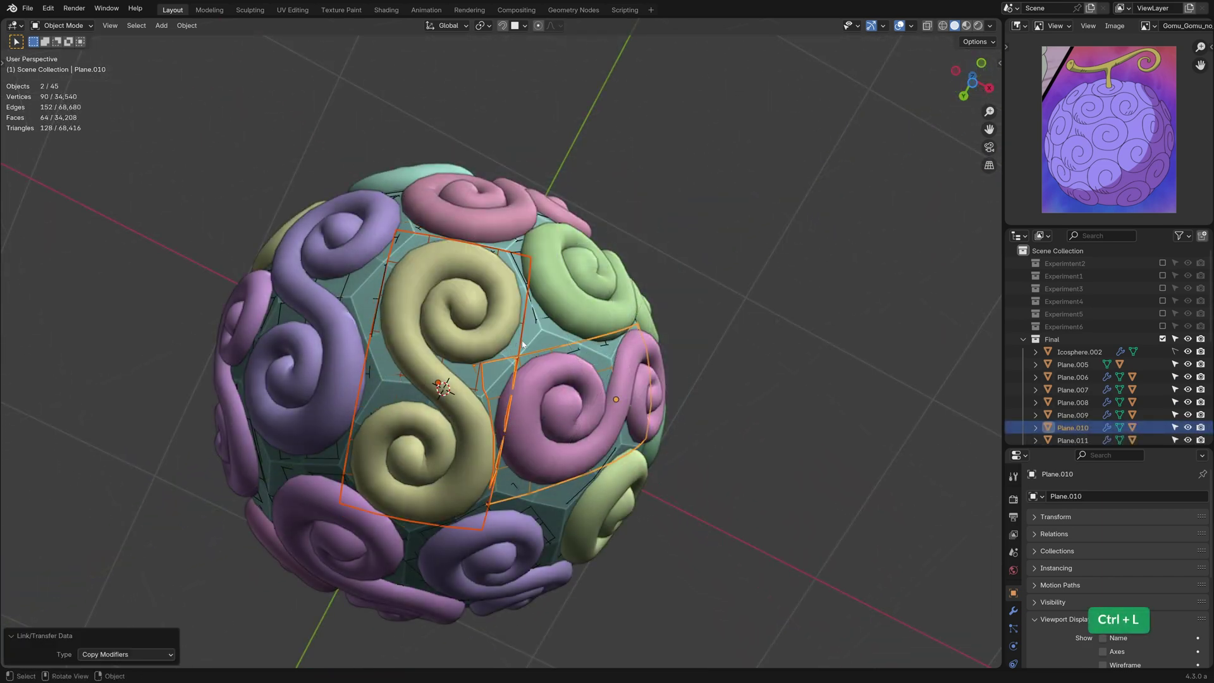
Render a preview image and lower the swirl's viewport subdivision level to 1.
{"action": "left_click", "coordinate": [537, 338]}
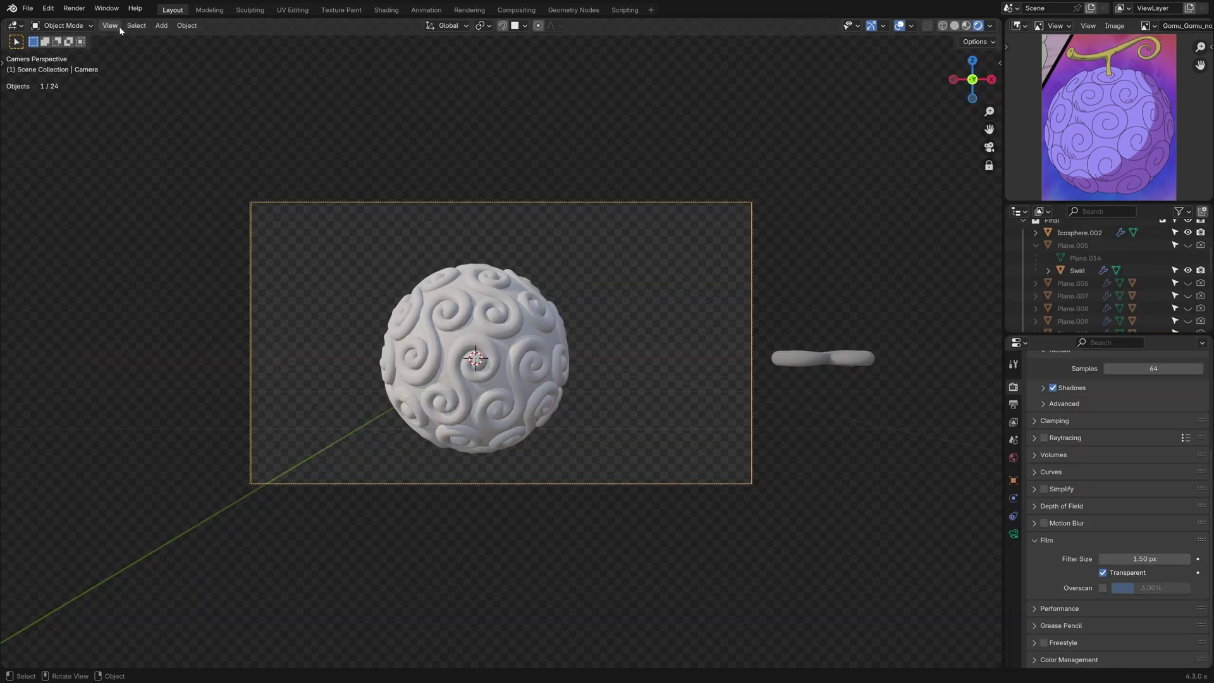
{"action": "left_click", "coordinate": [74, 9]}
{"action": "left_click", "coordinate": [79, 23]}
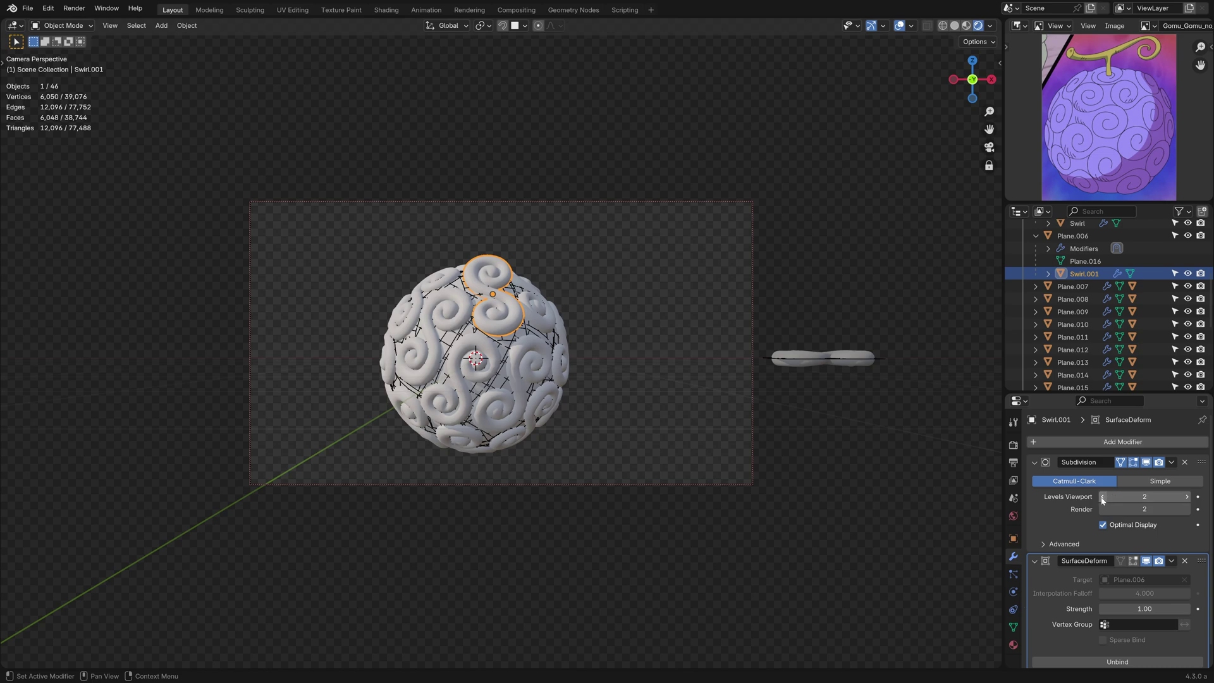
{"action": "left_click", "coordinate": [1102, 496]}
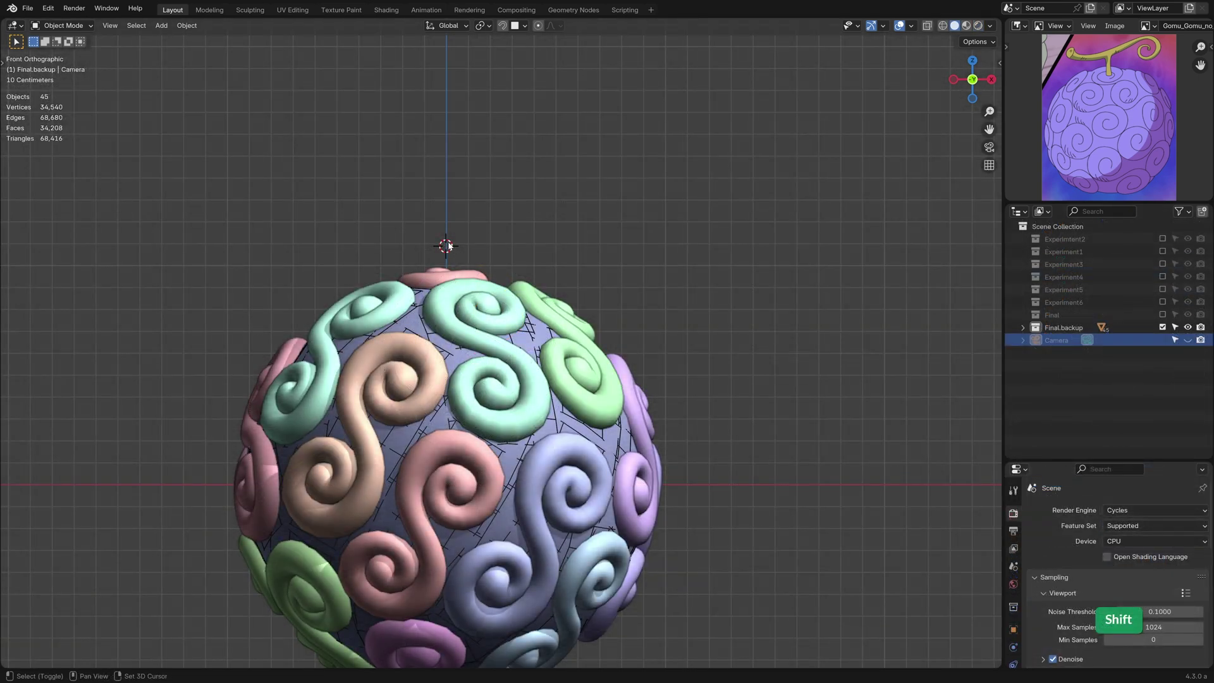
Add a plane above the sphere and merge its vertices into a single point.
{"action": "key", "text": "shift+a"}
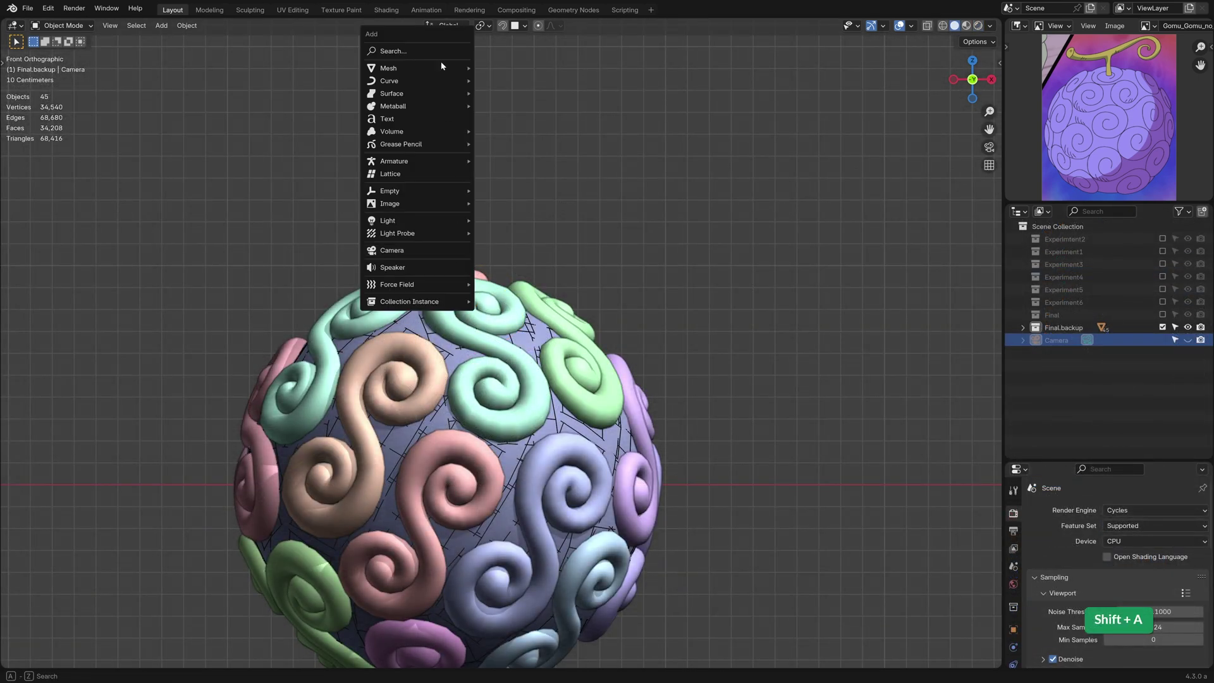
{"action": "left_click", "coordinate": [514, 69]}
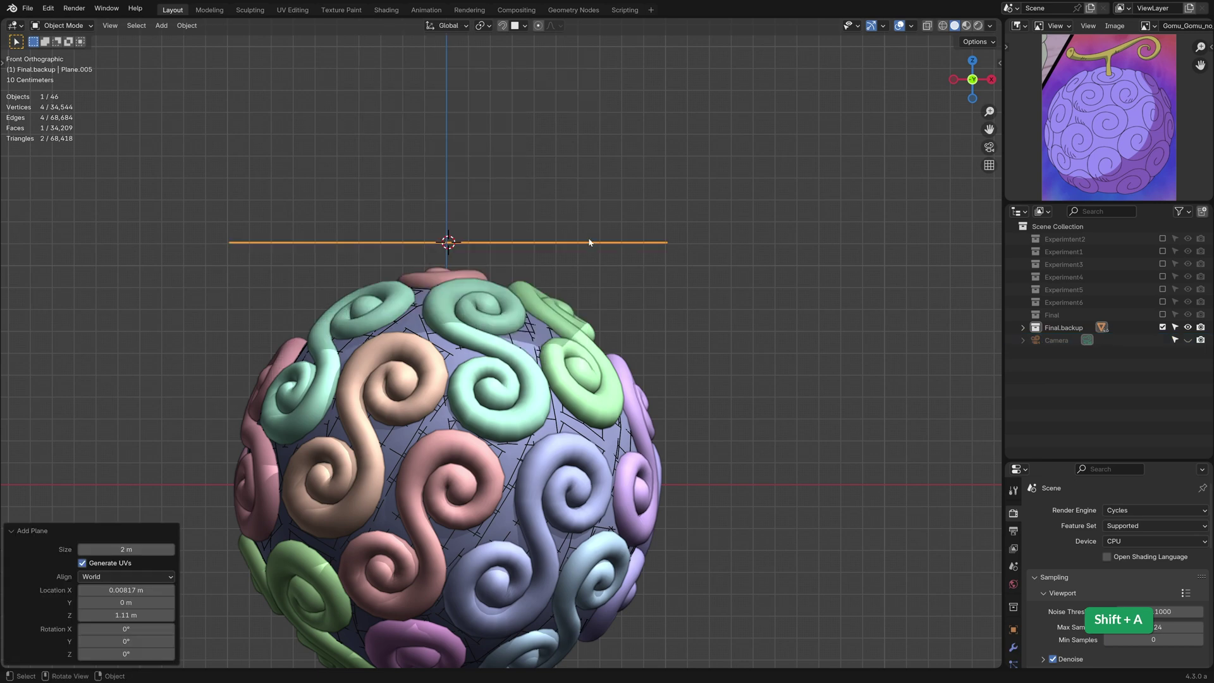
{"action": "key", "text": "Tab"}
{"action": "key", "text": "1"}
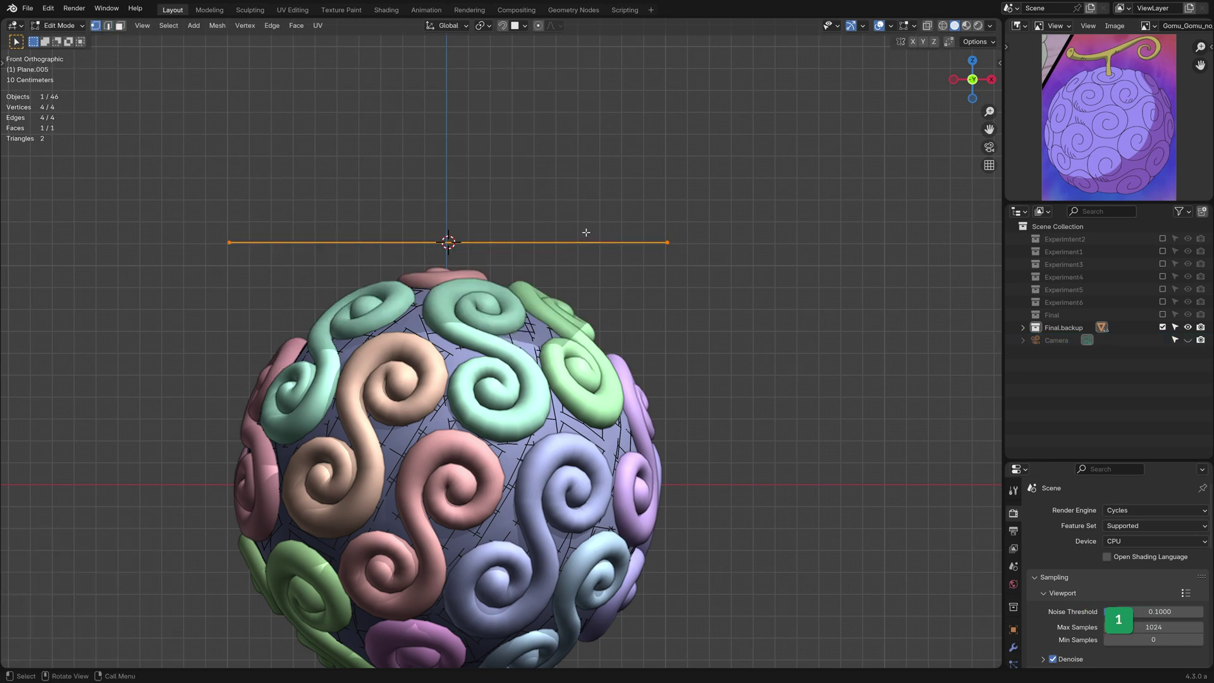
{"action": "key", "text": "m"}
{"action": "left_click", "coordinate": [549, 197]}
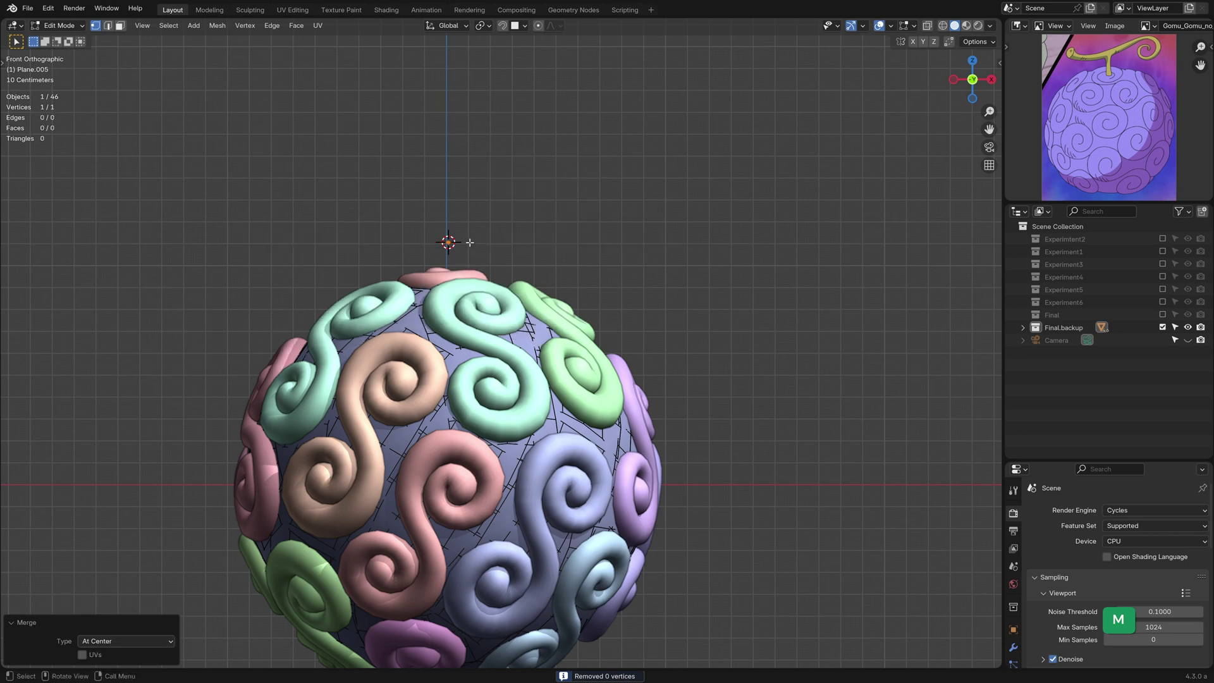
Extrude the point into a stem-and-curl vertex path and delete the unwanted segment.
{"action": "key", "text": "e"}
{"action": "left_click", "coordinate": [447, 195]}
{"action": "key", "text": "e"}
{"action": "left_click", "coordinate": [580, 143]}
{"action": "key", "text": "e"}
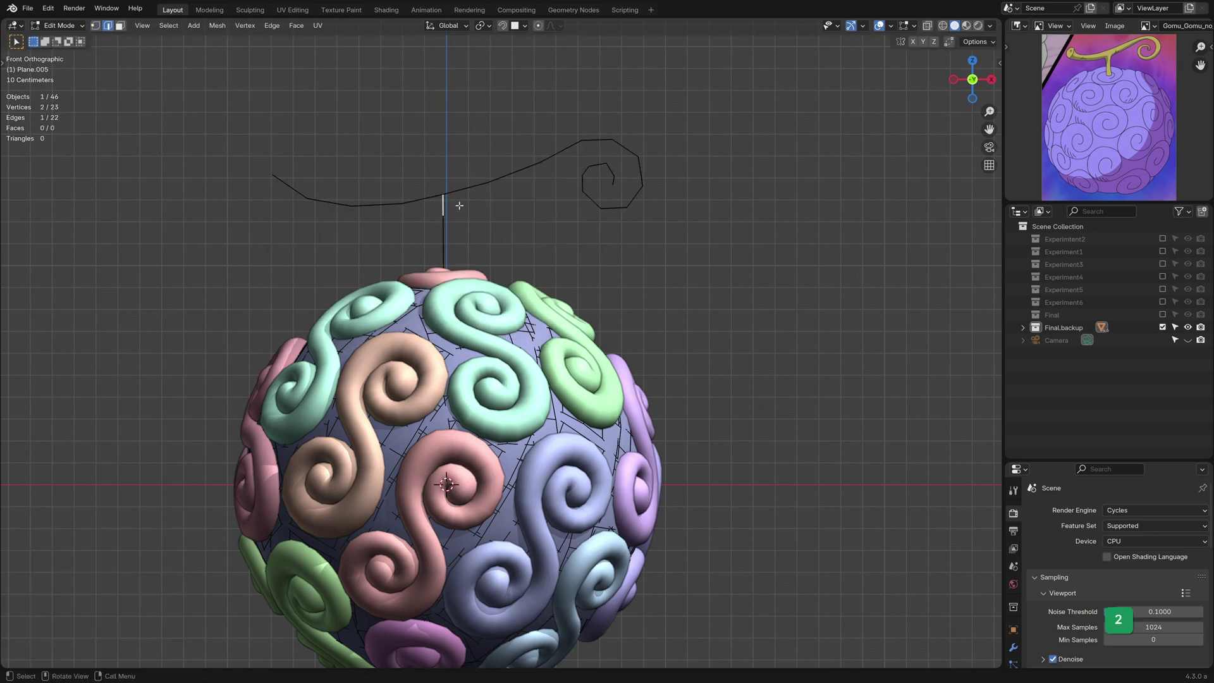
{"action": "key", "text": "x"}
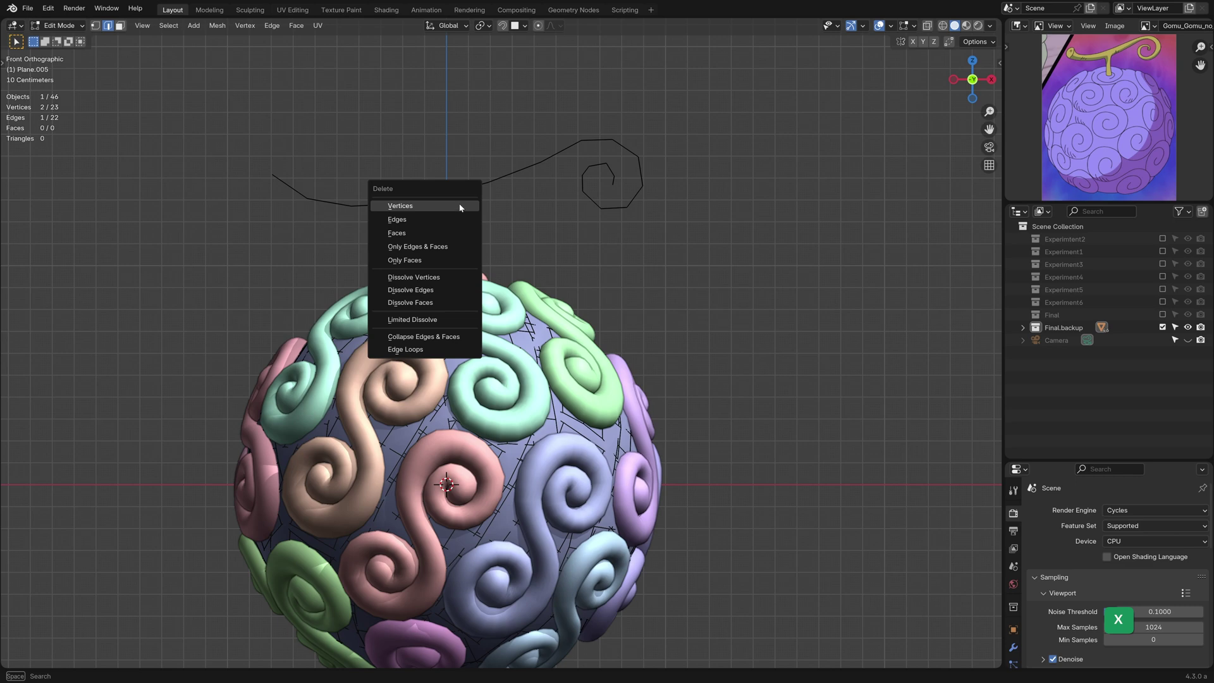
{"action": "left_click", "coordinate": [407, 221]}
Adjust the stub's top vertex, select all stem vertices, and separate the stem by loose parts.
{"action": "left_click", "coordinate": [450, 216]}
{"action": "key", "text": "g"}
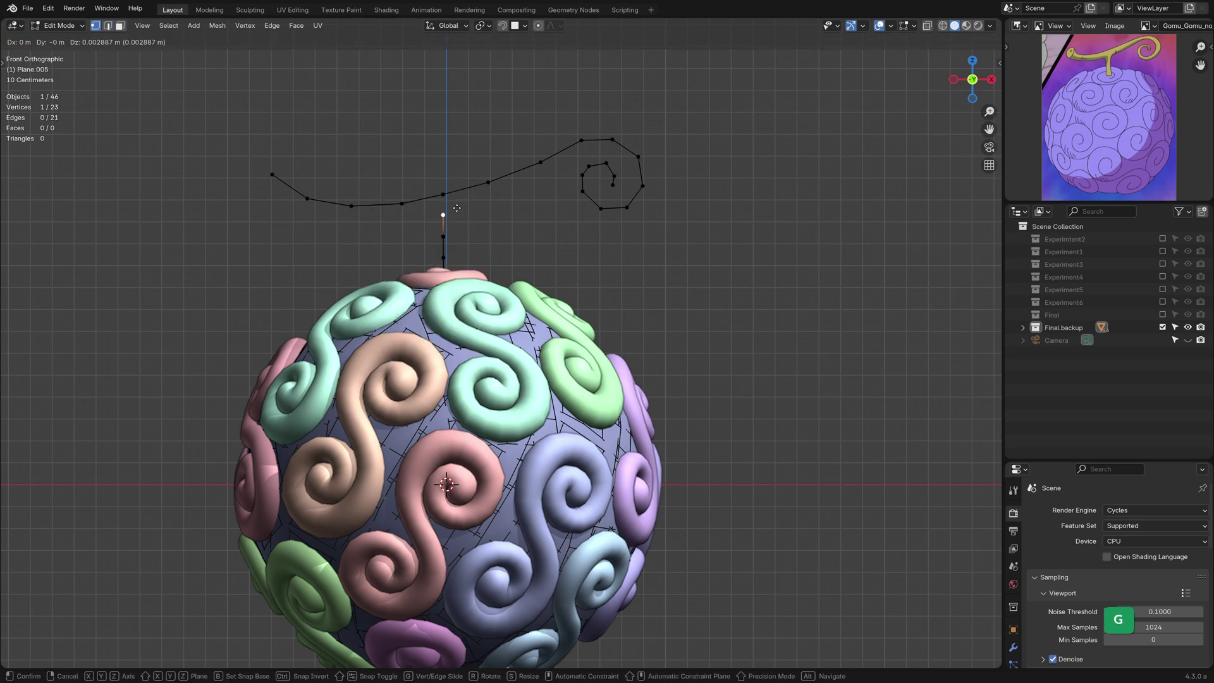
{"action": "left_click", "coordinate": [458, 196]}
{"action": "key", "text": "g"}
{"action": "left_click", "coordinate": [451, 225]}
{"action": "key", "text": "a"}
{"action": "key", "text": "p"}
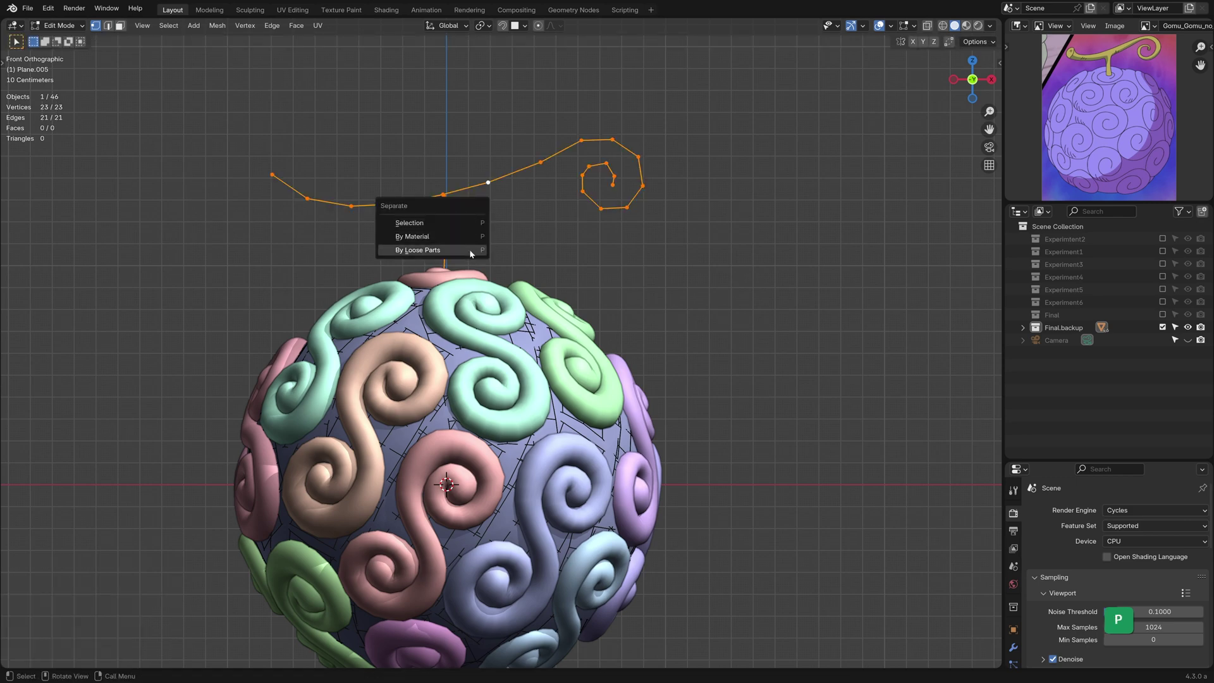
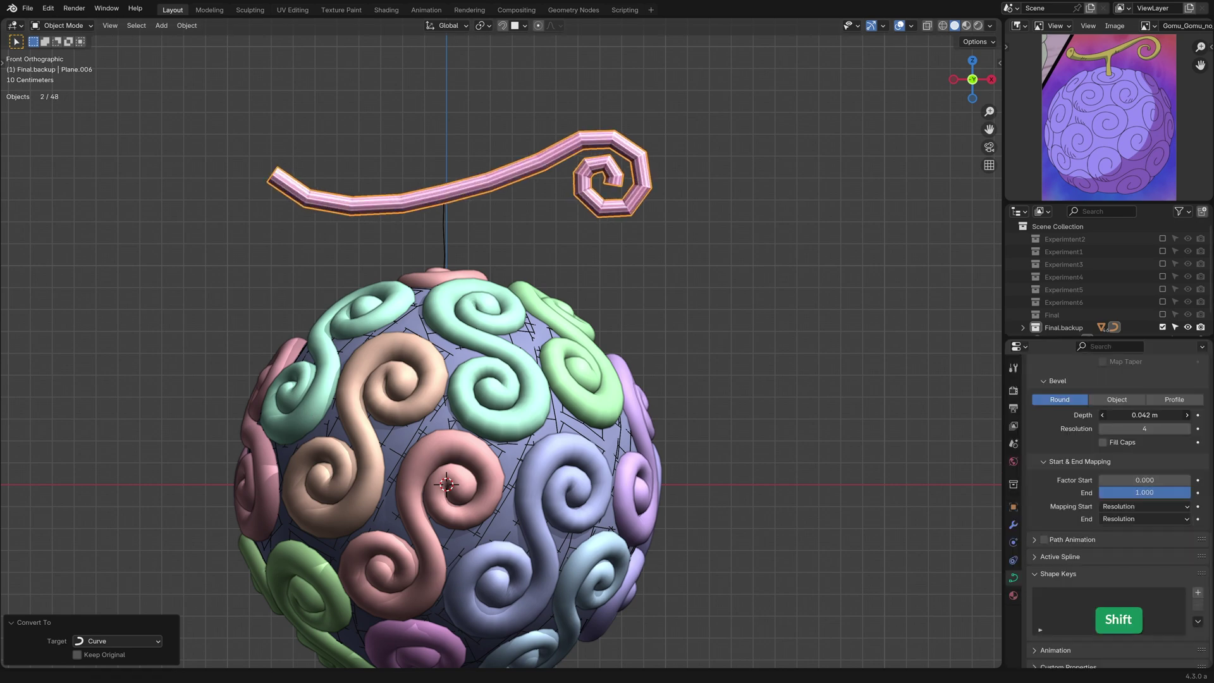
{"action": "scroll", "coordinate": [611, 232], "scroll_direction": "up", "scroll_amount": 2}
Shade the stem smooth and taper it thin at the curl, fat at the straight end.
{"action": "left_click", "coordinate": [612, 233], "text": "shift"}
{"action": "key", "text": "Tab"}
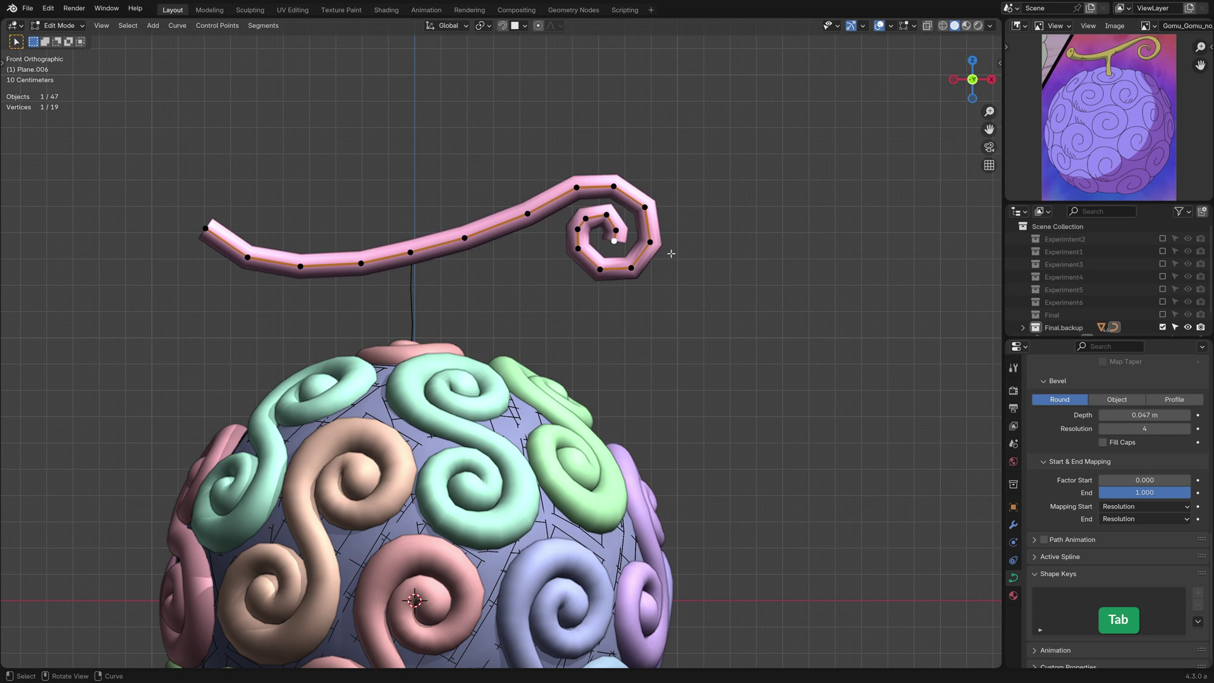
{"action": "key", "text": "alt+s"}
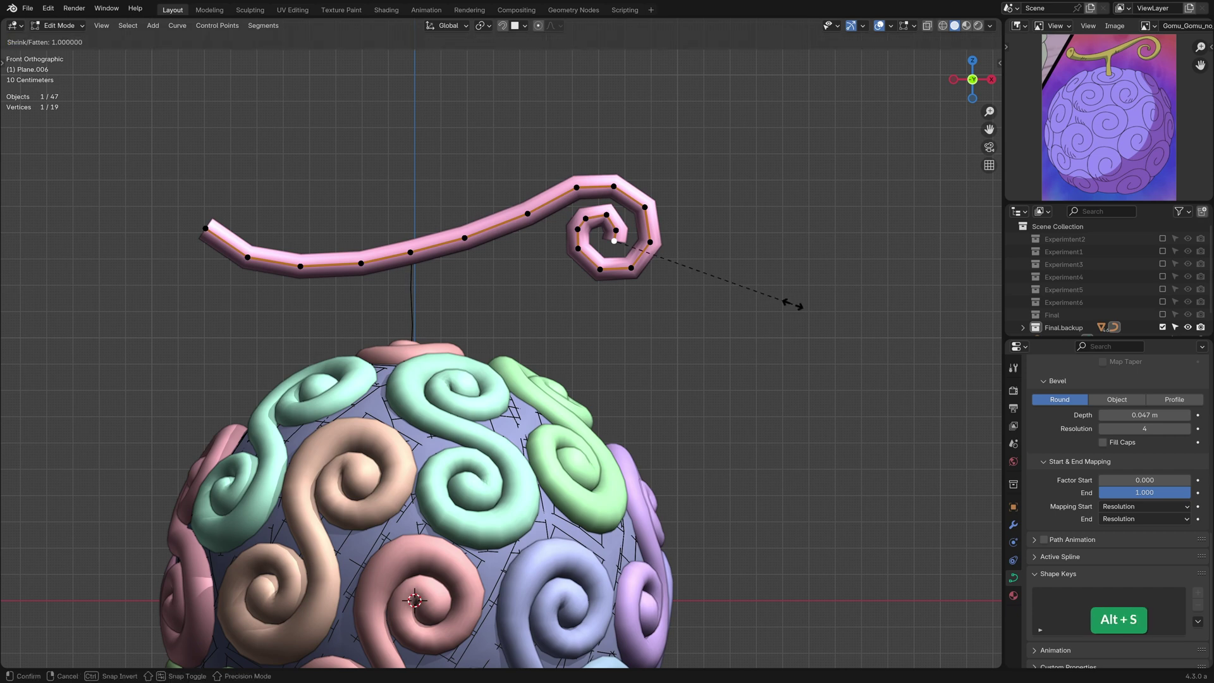
{"action": "left_click", "coordinate": [800, 298]}
{"action": "key", "text": "alt+s"}
{"action": "left_click", "coordinate": [649, 218]}
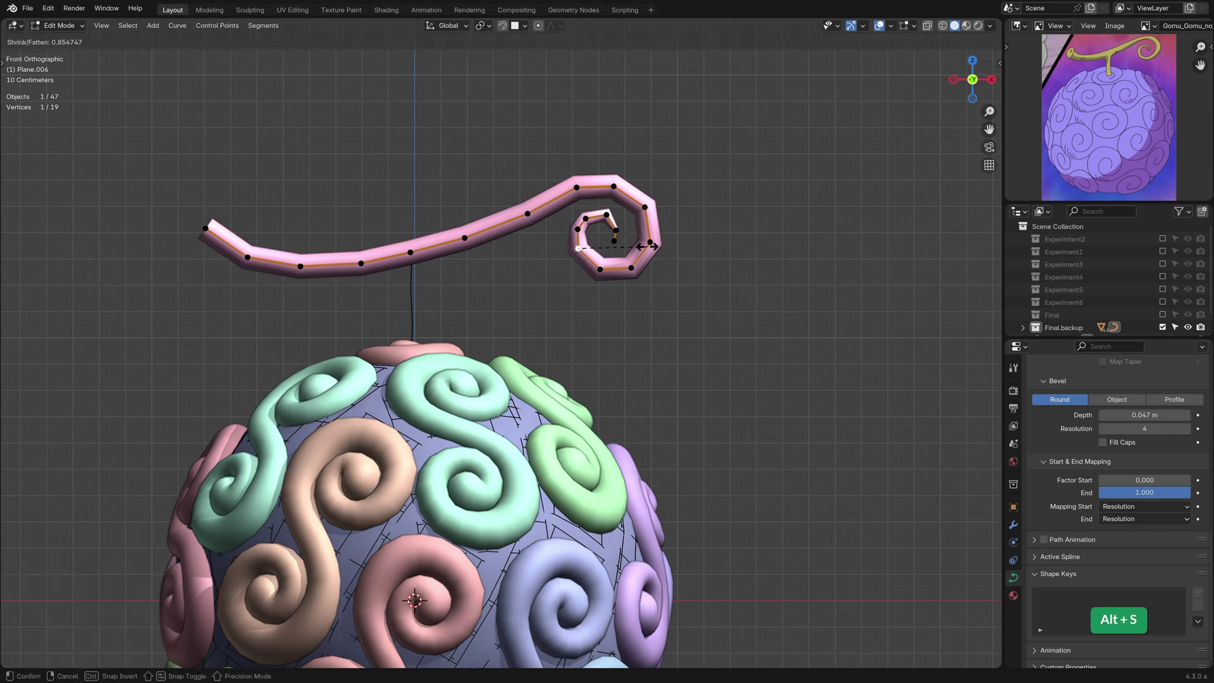
{"action": "left_click", "coordinate": [207, 228]}
{"action": "key", "text": "alt+s"}
{"action": "left_click", "coordinate": [284, 198]}
{"action": "key", "text": "alt+s"}
{"action": "left_click", "coordinate": [405, 245]}
Convert the stem curve, thicken the short green tube and fill its end caps.
{"action": "key", "text": "Tab"}
{"action": "left_click", "coordinate": [185, 26]}
{"action": "left_click", "coordinate": [318, 406]}
{"action": "left_click_drag", "start_coordinate": [1145, 407], "coordinate": [1171, 406]}
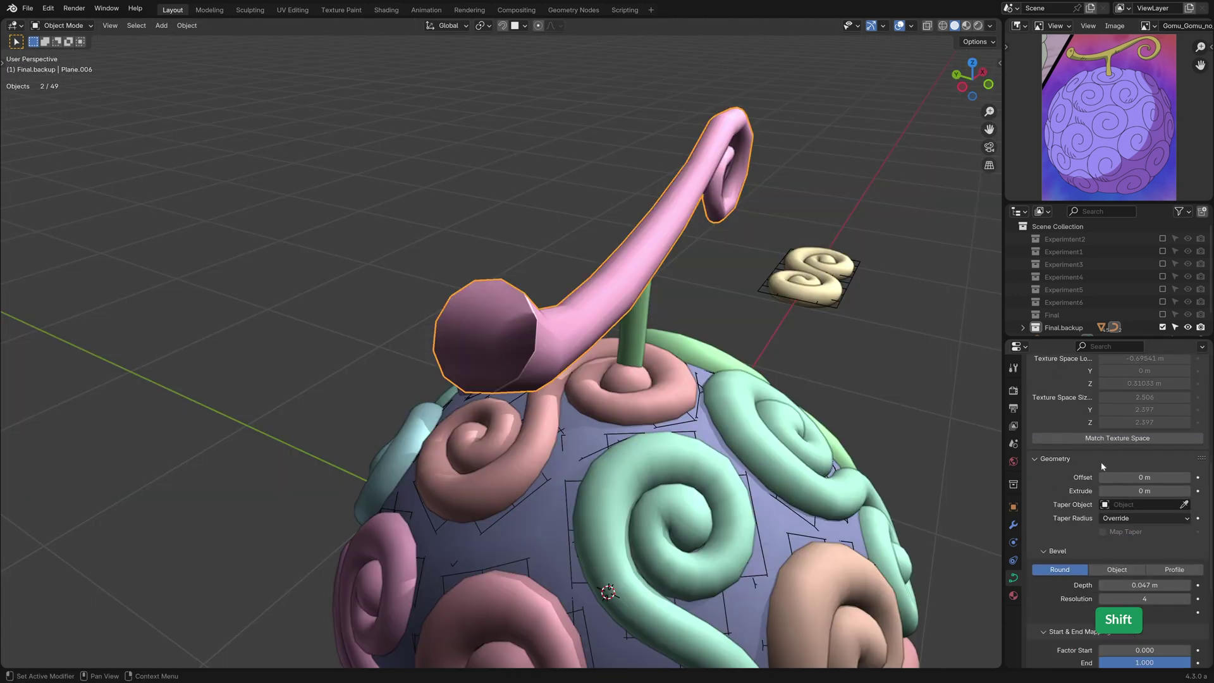
{"action": "scroll", "coordinate": [1101, 462], "scroll_direction": "down", "scroll_amount": 2}
{"action": "scroll", "coordinate": [1102, 462], "scroll_direction": "down", "scroll_amount": 2}
{"action": "left_click", "coordinate": [1103, 516]}
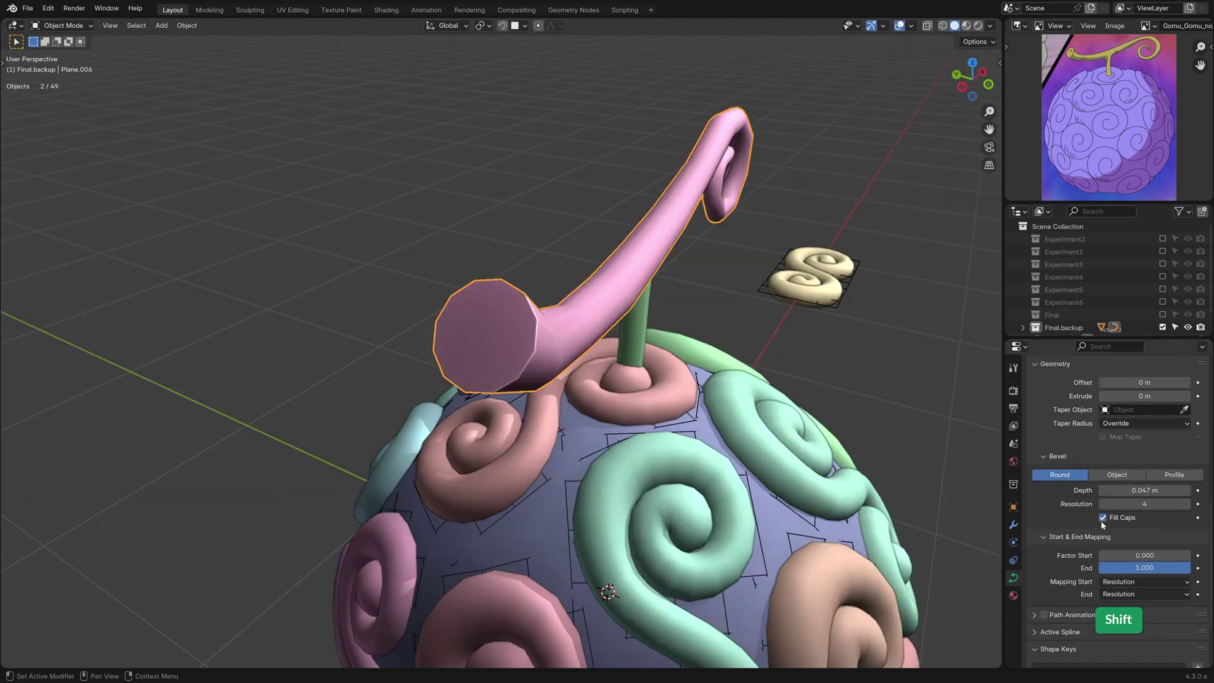
{"action": "scroll", "coordinate": [538, 313], "scroll_direction": "down", "scroll_amount": 3}
{"action": "middle_click_drag", "start_coordinate": [537, 314], "coordinate": [481, 316]}
{"action": "key", "text": "ctrl+a"}
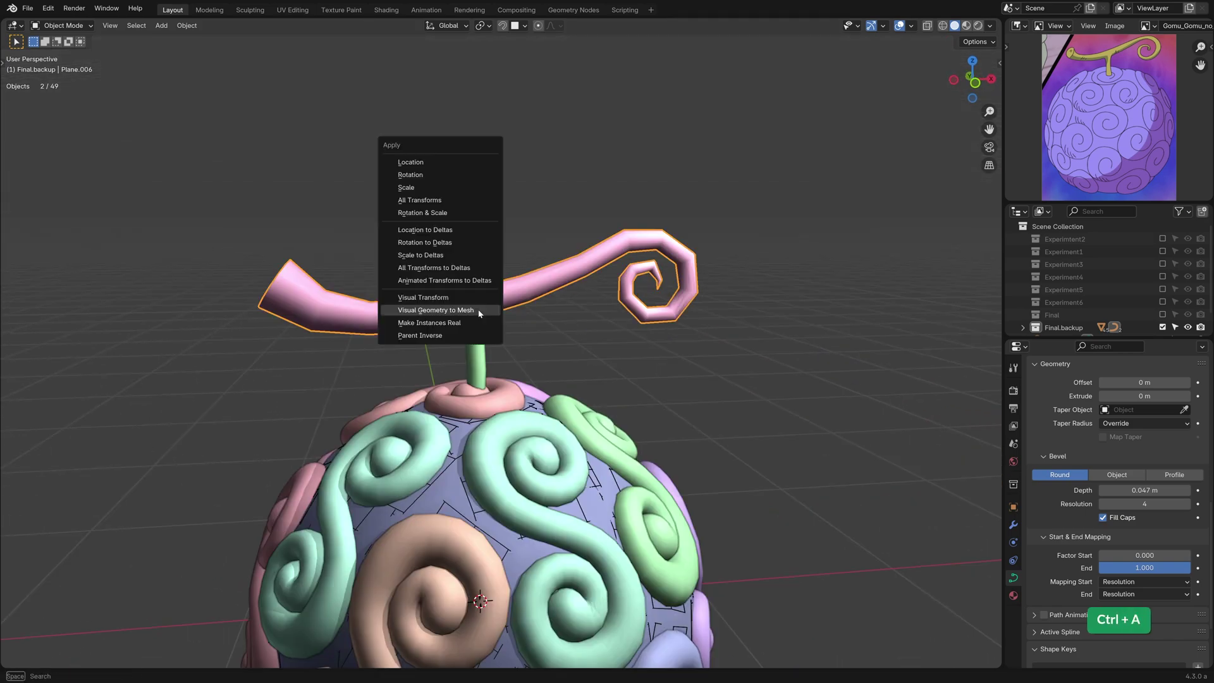
Bake the stem to mesh and merge the wide end's cap triangles into one filled face.
{"action": "left_click", "coordinate": [481, 308]}
{"action": "key", "text": "Tab"}
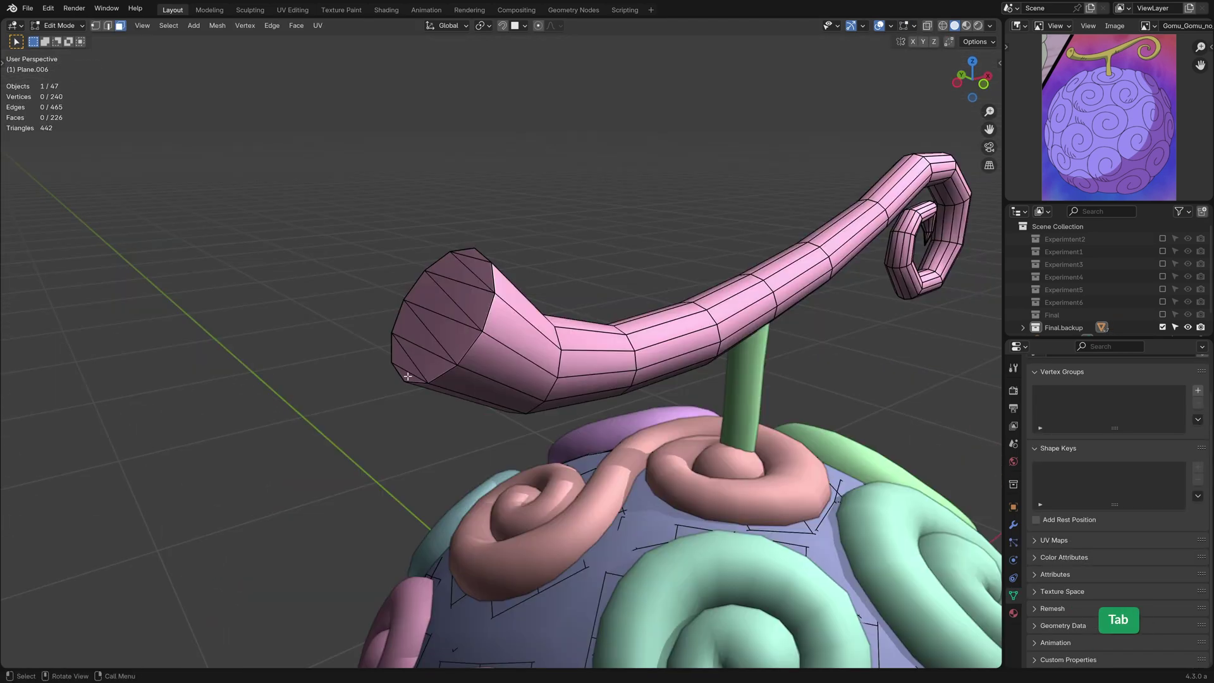
{"action": "left_click", "coordinate": [409, 375]}
{"action": "left_click", "coordinate": [418, 351], "text": "shift"}
{"action": "left_click", "coordinate": [440, 337], "text": "shift"}
{"action": "left_click", "coordinate": [446, 294], "text": "shift"}
{"action": "left_click", "coordinate": [470, 266], "text": "shift"}
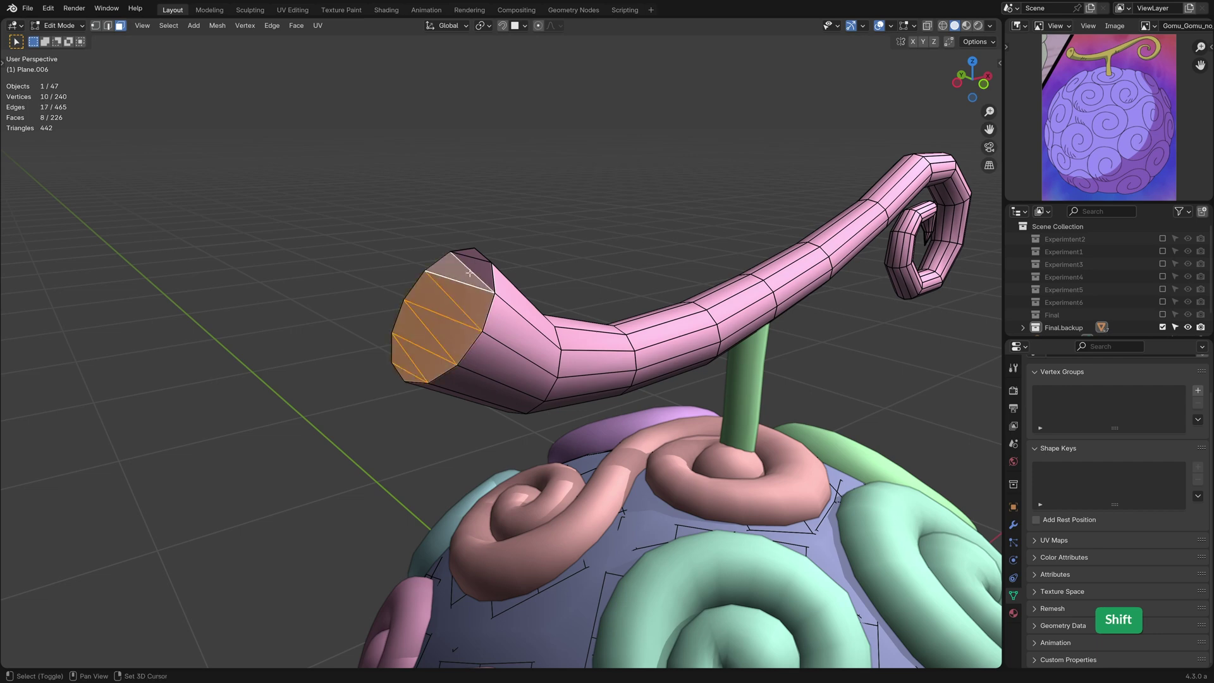
{"action": "left_click", "coordinate": [472, 253], "text": "shift"}
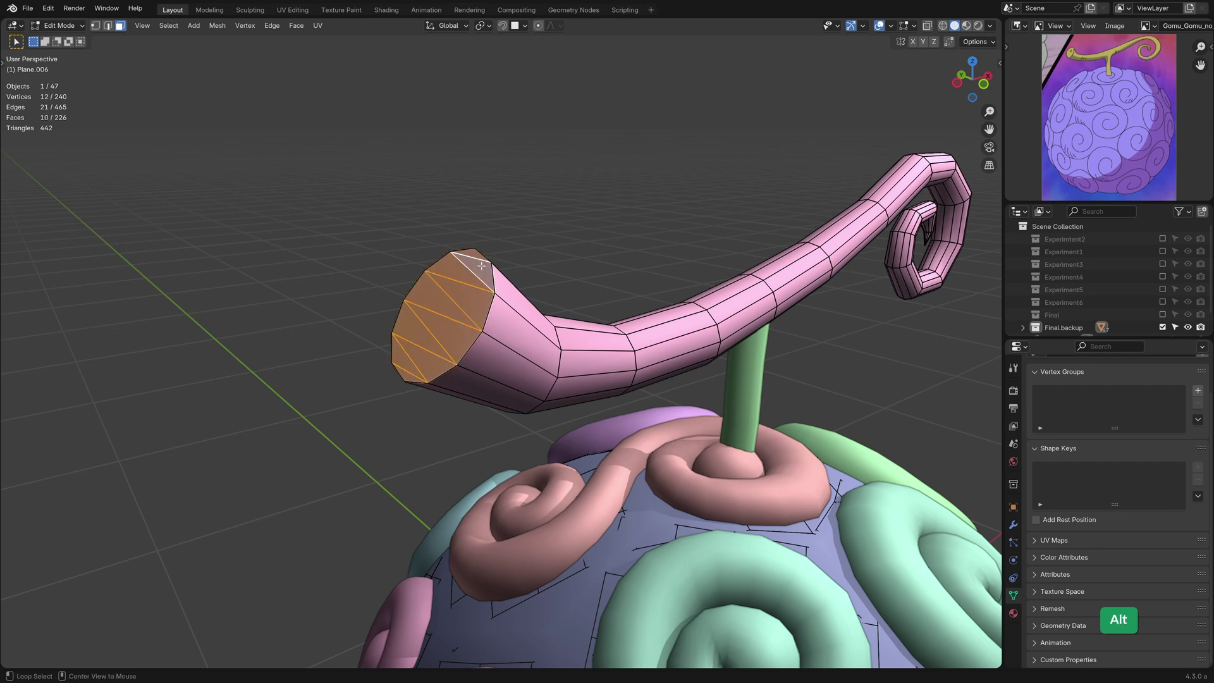
{"action": "key", "text": "f"}
{"action": "middle_click_drag", "start_coordinate": [473, 276], "coordinate": [531, 313]}
{"action": "middle_click_drag", "start_coordinate": [473, 275], "coordinate": [481, 252]}
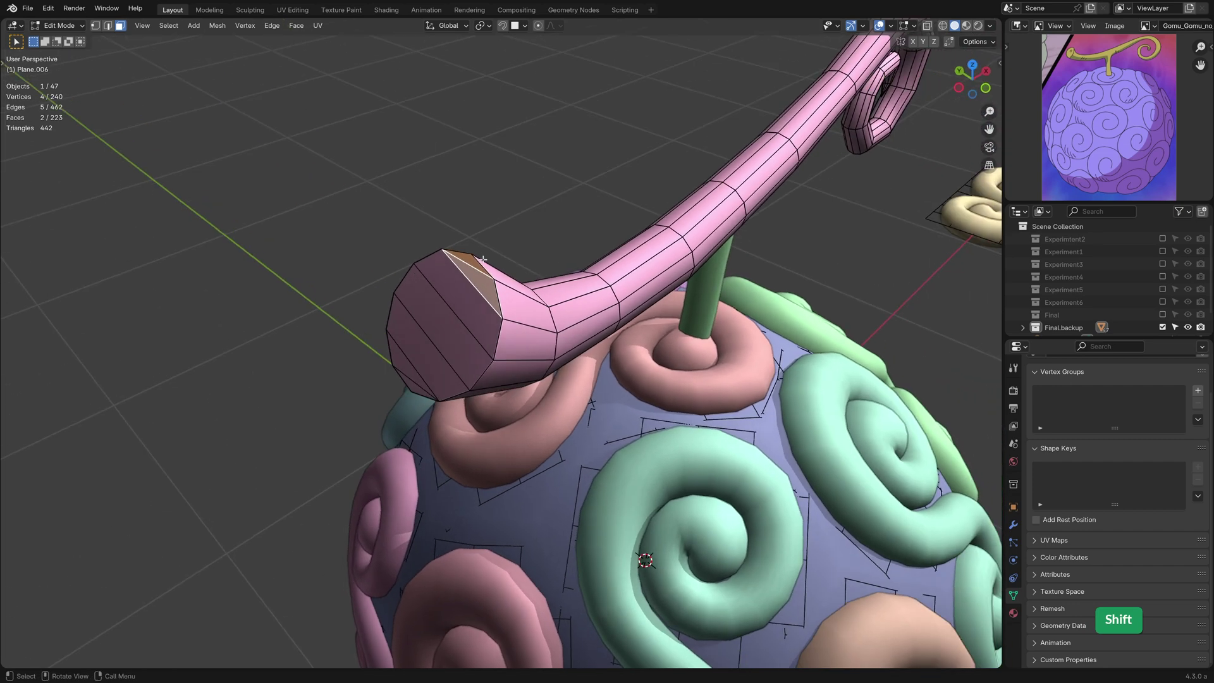
{"action": "key", "text": "f"}
Inset the cap face and add an edge loop around the tube near the wide end.
{"action": "left_click", "coordinate": [418, 409]}
{"action": "middle_click_drag", "start_coordinate": [418, 410], "coordinate": [156, 49]}
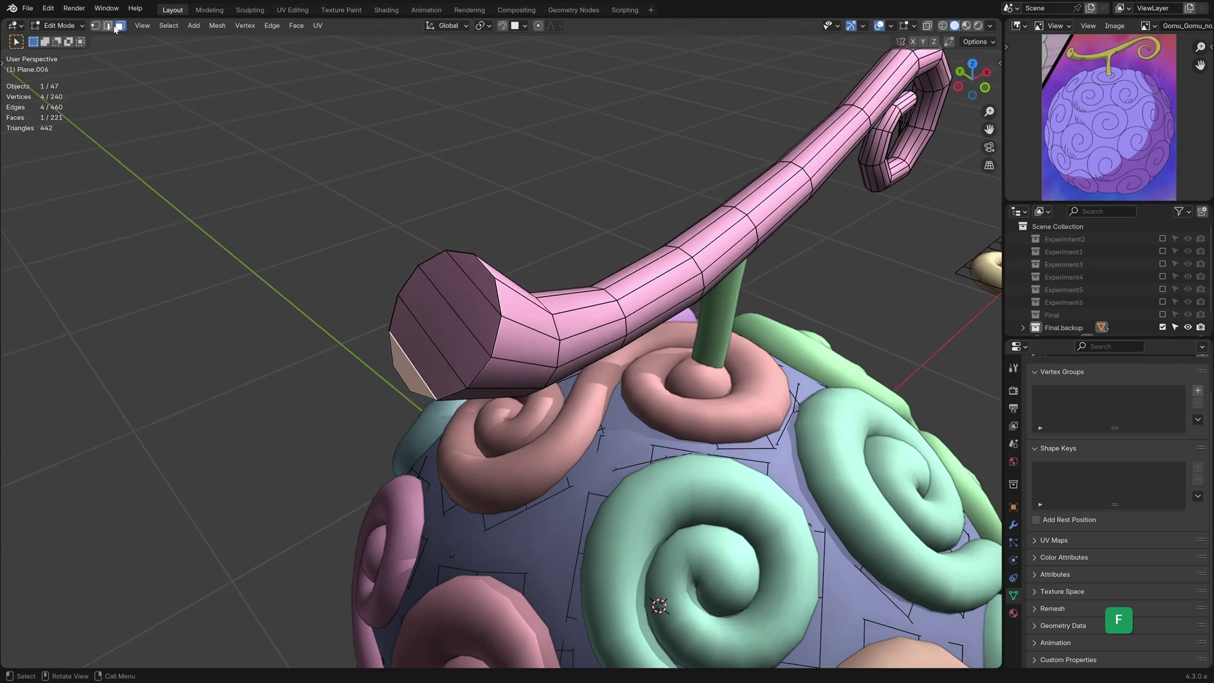
{"action": "left_click", "coordinate": [106, 26]}
{"action": "key", "text": "i"}
{"action": "left_click", "coordinate": [612, 288]}
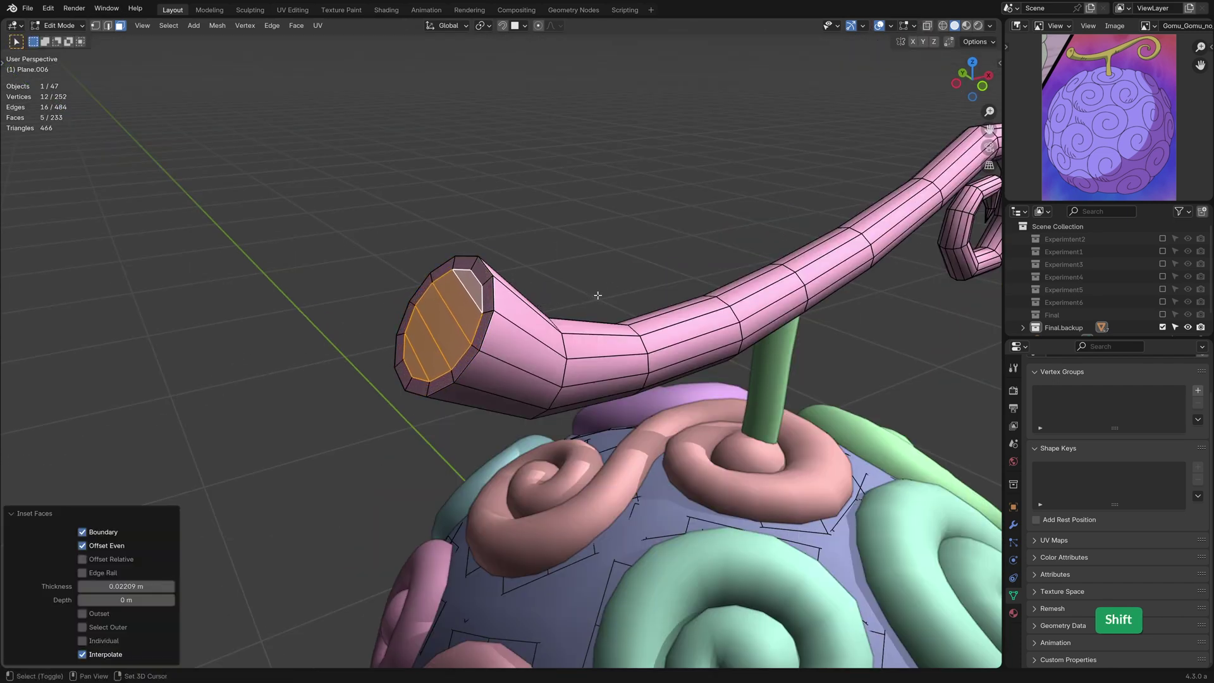
{"action": "key", "text": "ctrl+r"}
{"action": "left_click", "coordinate": [484, 313]}
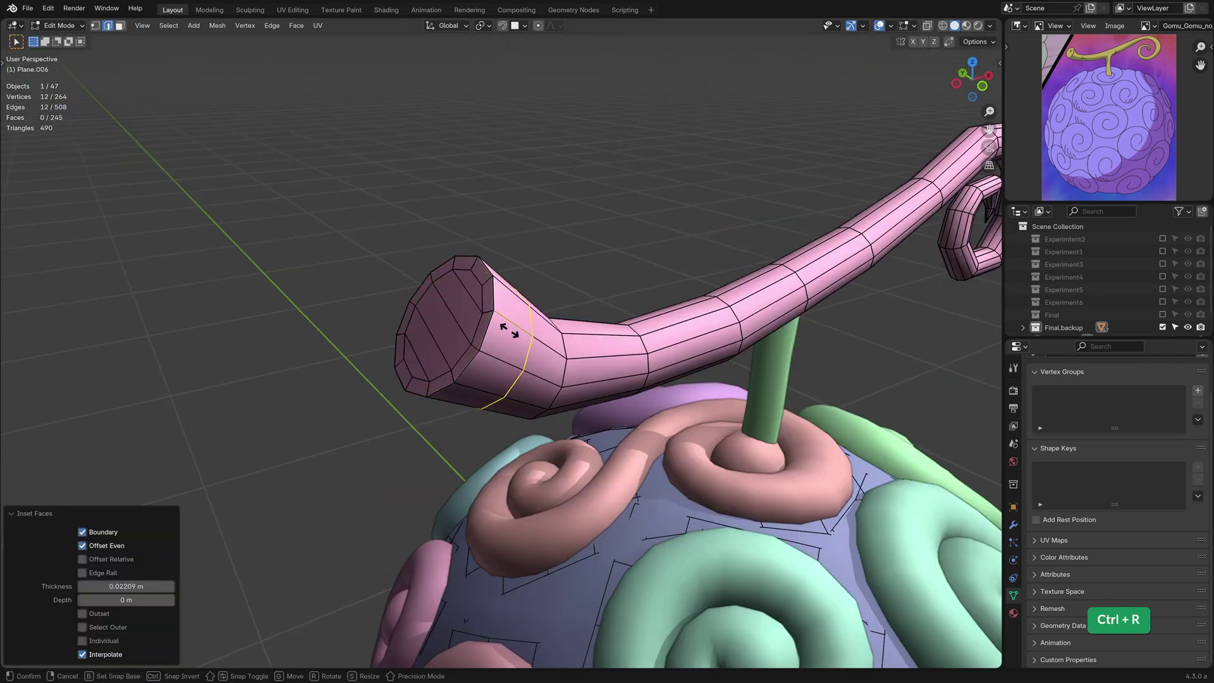
{"action": "left_click", "coordinate": [477, 311]}
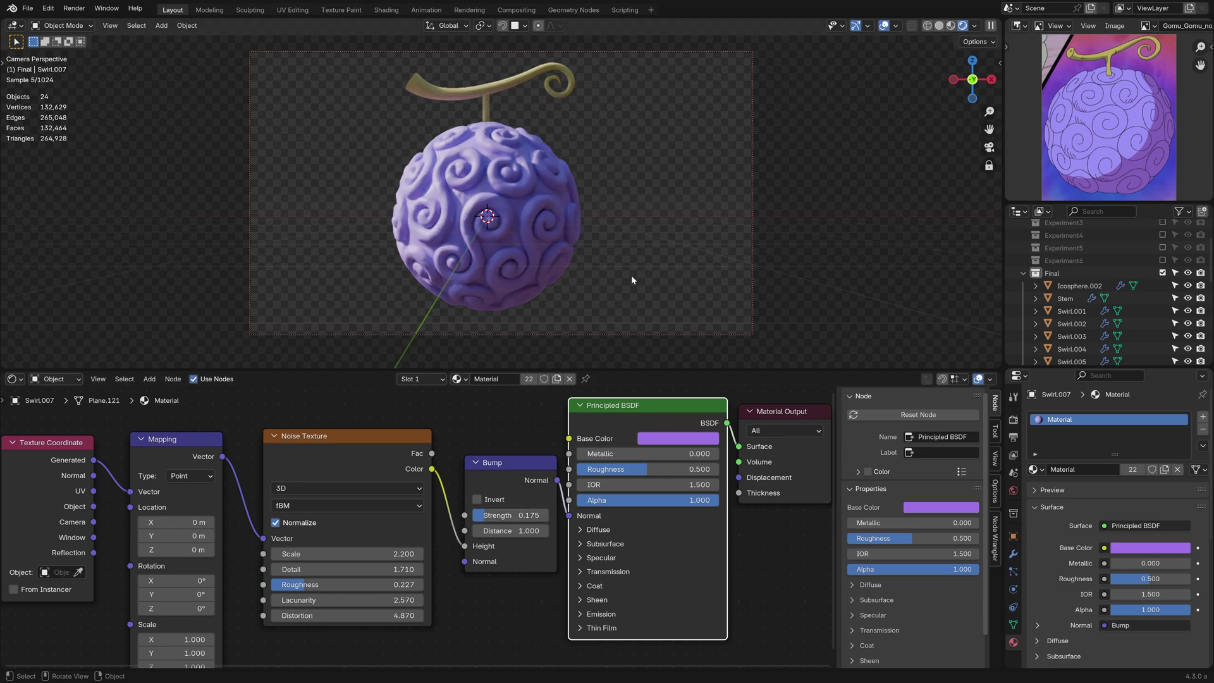
Enlarge the area light, tint it yellow and render the scene with F12.
{"action": "middle_click_drag", "start_coordinate": [631, 275], "coordinate": [633, 279]}
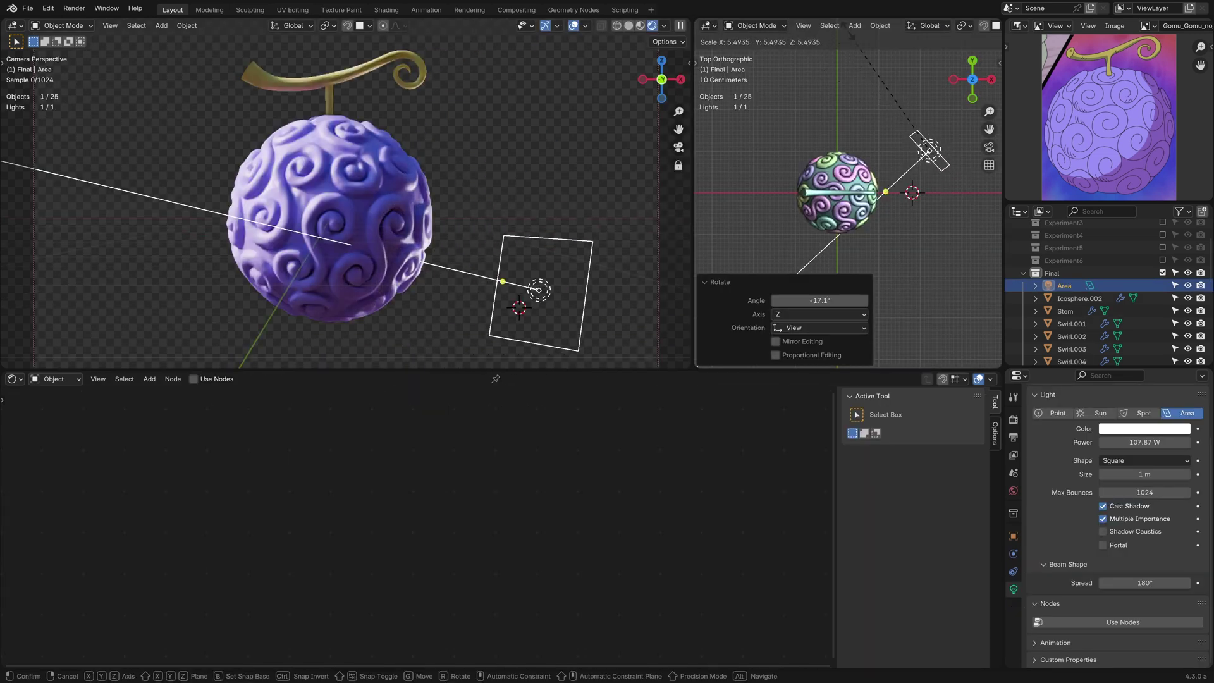
{"action": "left_click", "coordinate": [912, 92]}
{"action": "left_click", "coordinate": [1145, 428]}
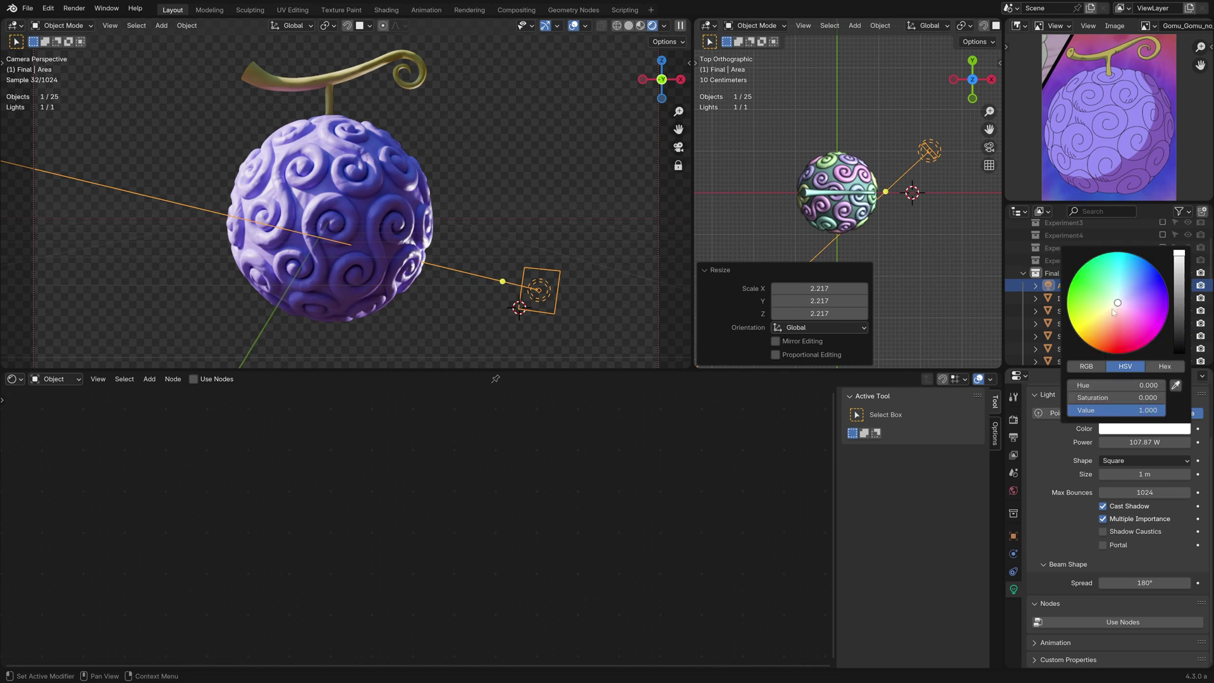
{"action": "left_click", "coordinate": [1083, 327]}
{"action": "key", "text": "F12"}
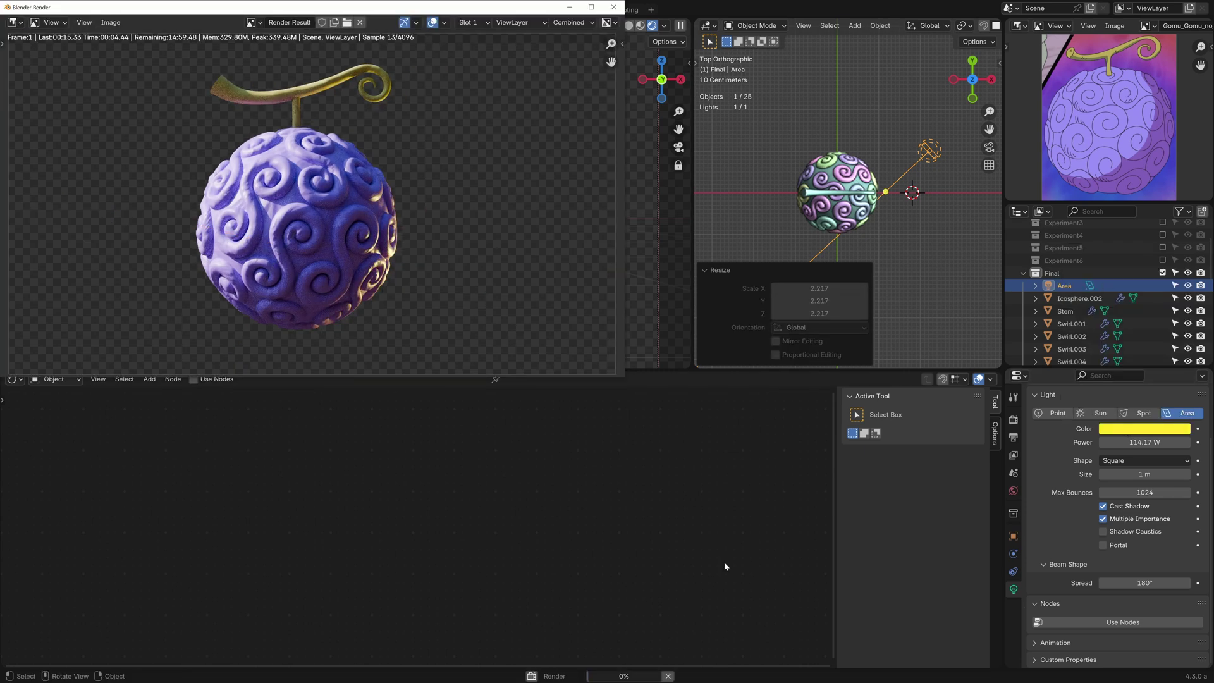